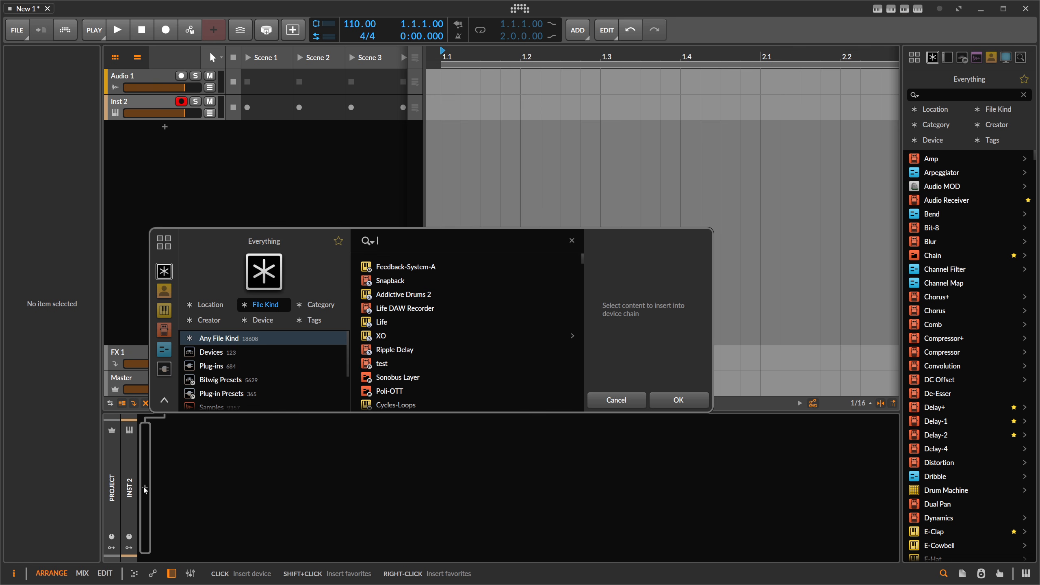
Insert a Poly Grid on the instrument track and enlarge its patching area by hiding the device chain.
{"action": "type", "text": "oly grid"}
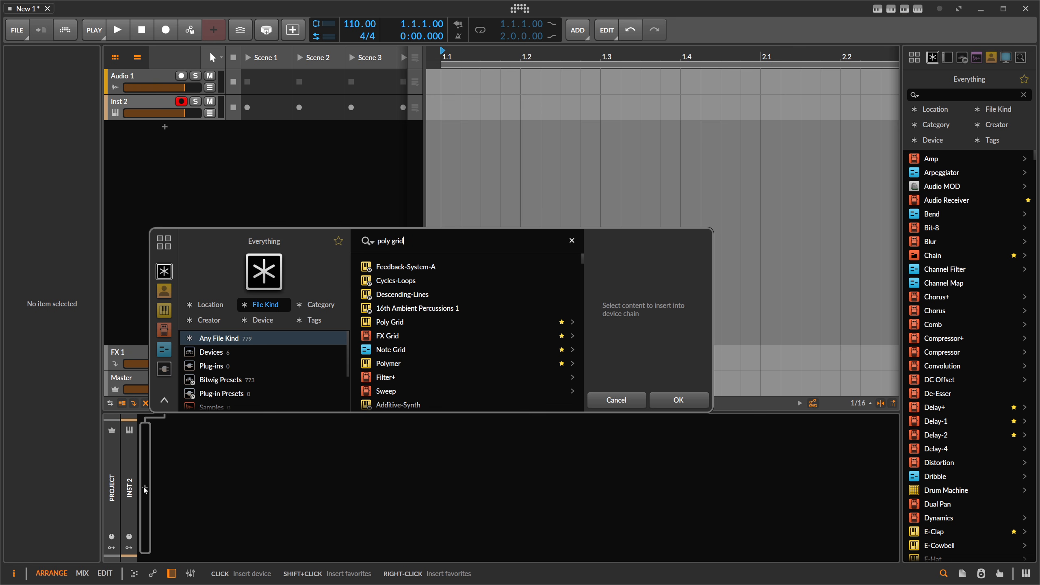
{"action": "double_click", "coordinate": [378, 322]}
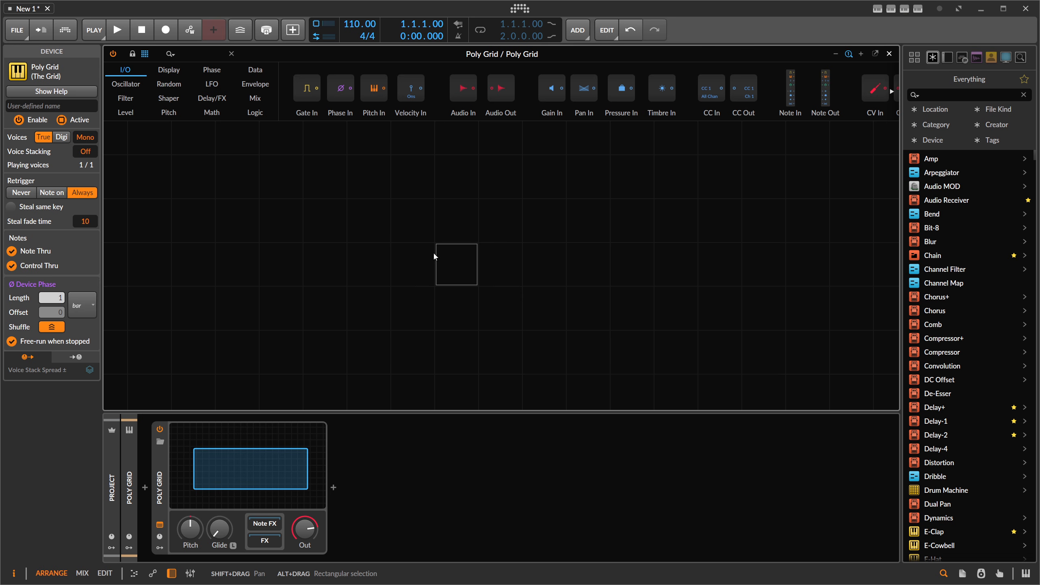
{"action": "left_click", "coordinate": [171, 573]}
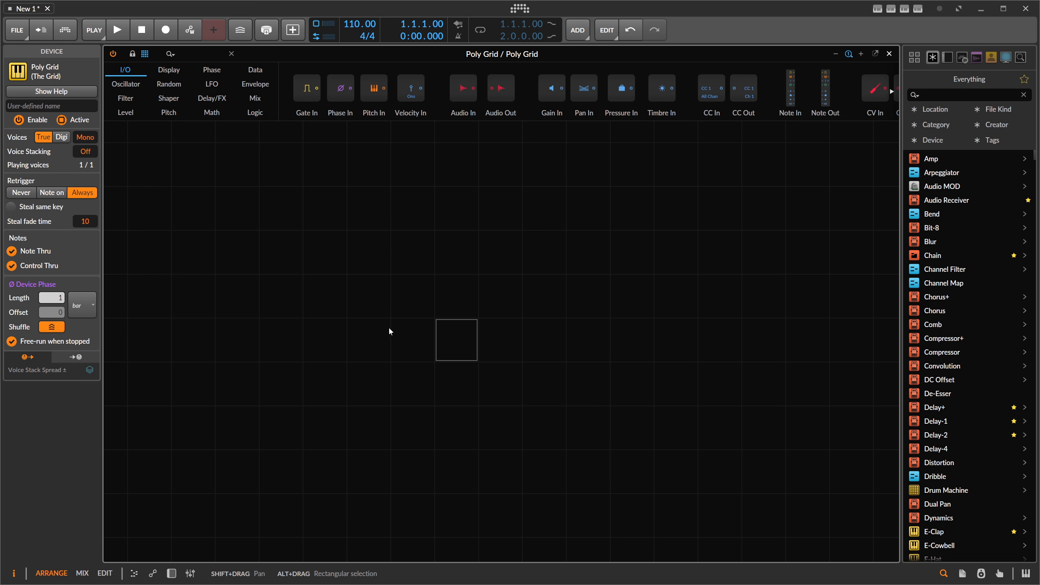
{"action": "left_click_drag", "start_coordinate": [388, 326], "coordinate": [406, 306], "text": "shift"}
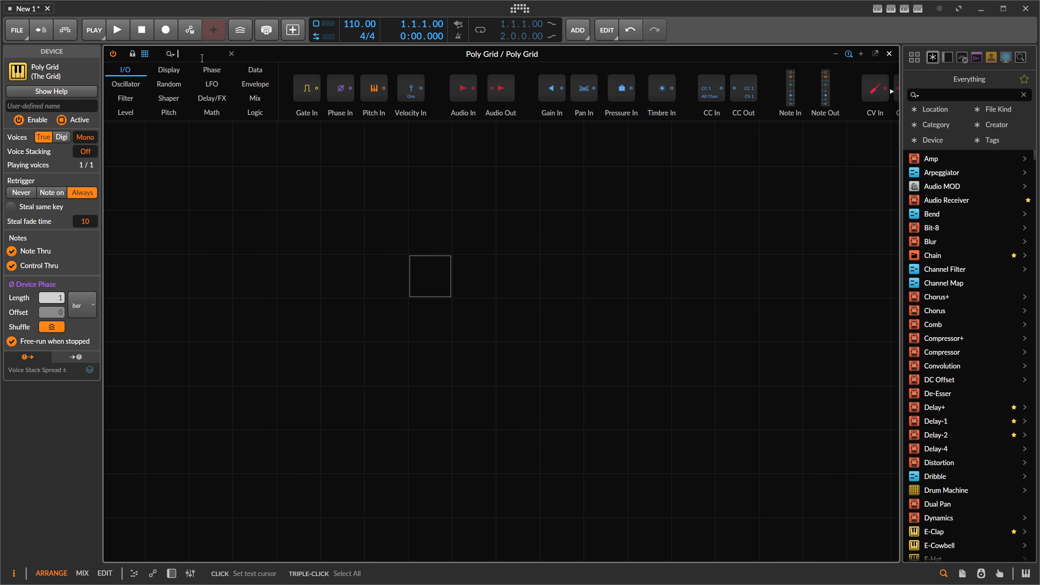
Add a Noise module followed by an AD envelope, and switch the noise to stereo.
{"action": "type", "text": "noise"}
{"action": "left_click_drag", "start_coordinate": [129, 88], "coordinate": [409, 242]}
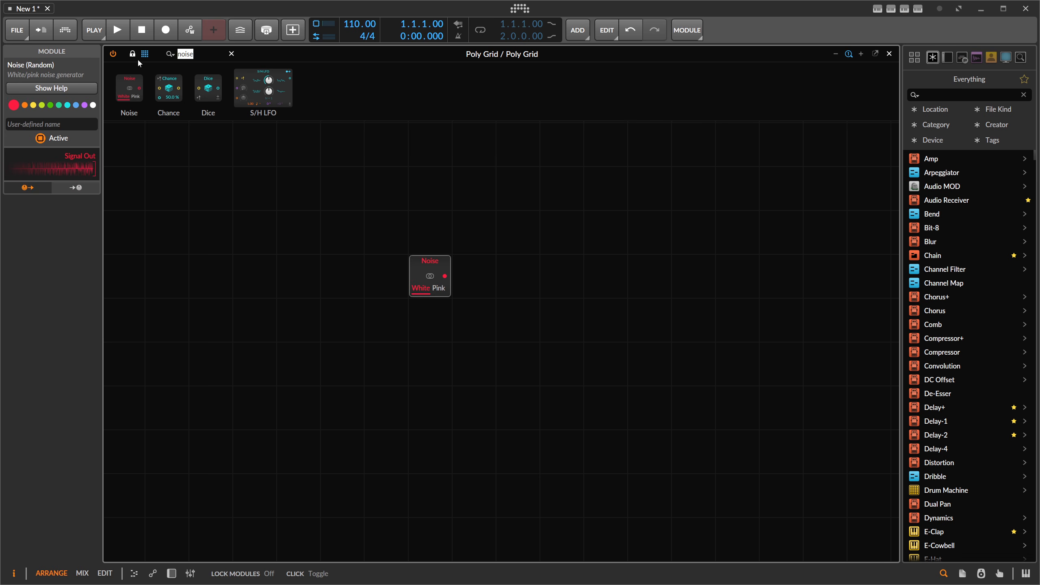
{"action": "type", "text": "ad"}
{"action": "left_click_drag", "start_coordinate": [135, 88], "coordinate": [482, 353]}
{"action": "left_click_drag", "start_coordinate": [427, 227], "coordinate": [270, 200]}
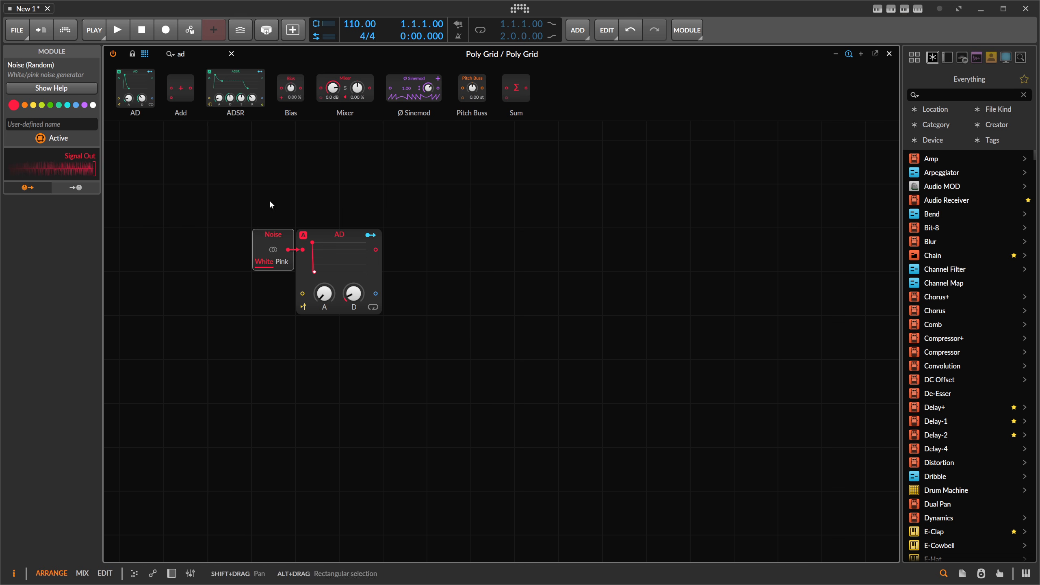
{"action": "left_click", "coordinate": [273, 250]}
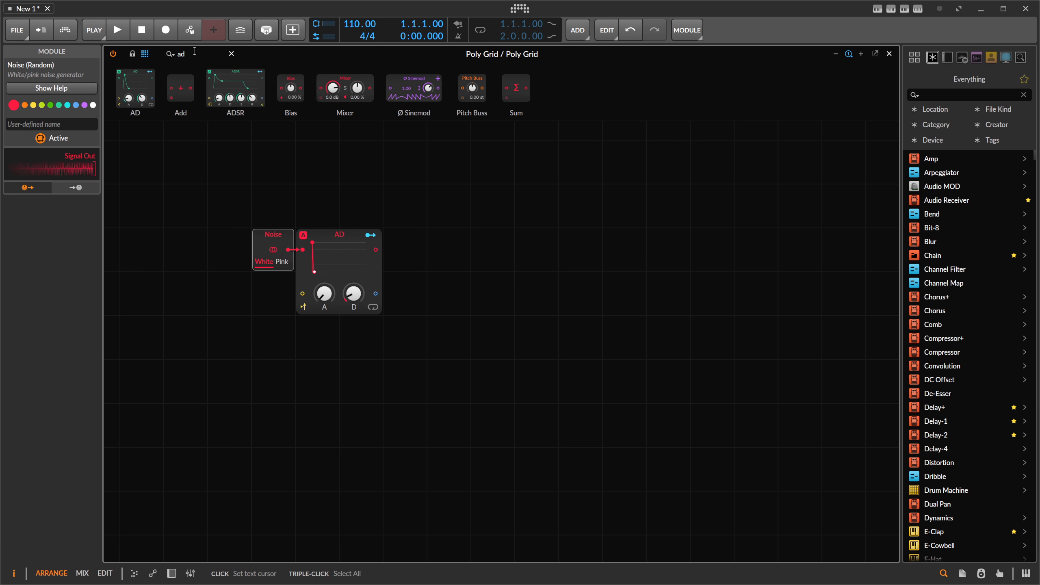
Place a Long Delay to the right of the AD envelope in milliseconds mode, with a Gain - dB module connected to its output.
{"action": "type", "text": "delay"}
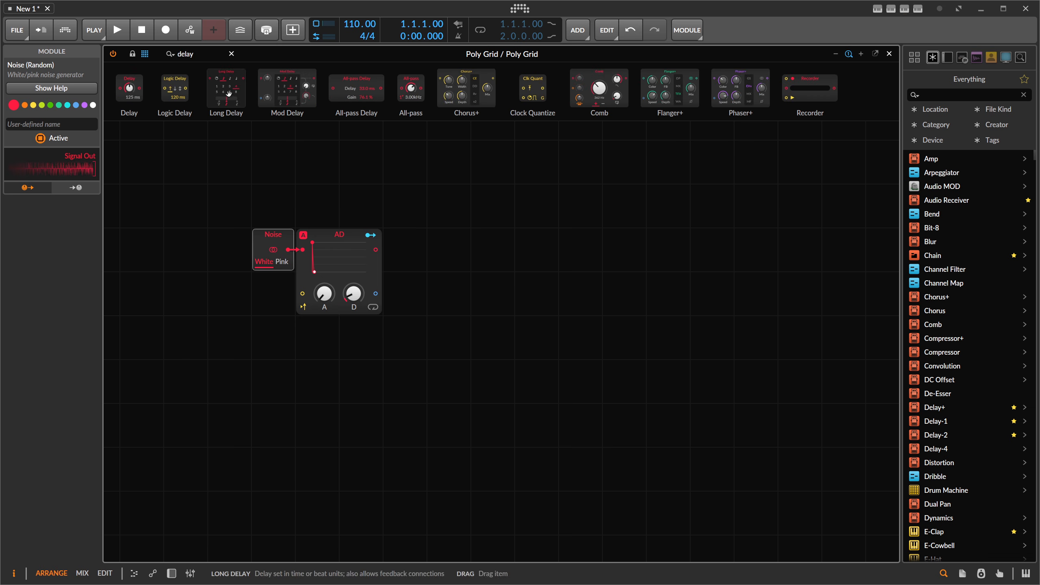
{"action": "left_click_drag", "start_coordinate": [226, 88], "coordinate": [445, 215]}
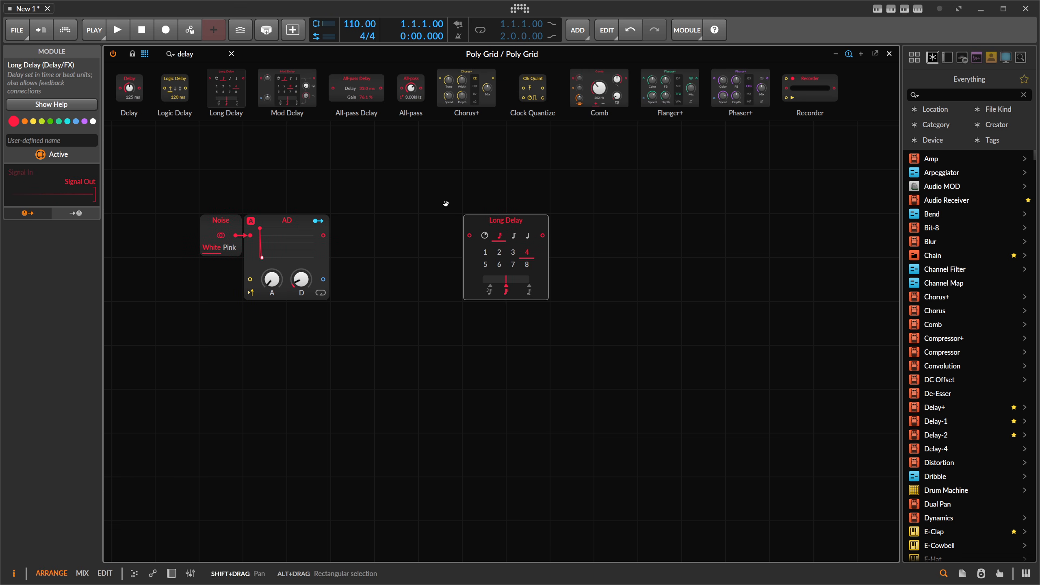
{"action": "left_click", "coordinate": [484, 235]}
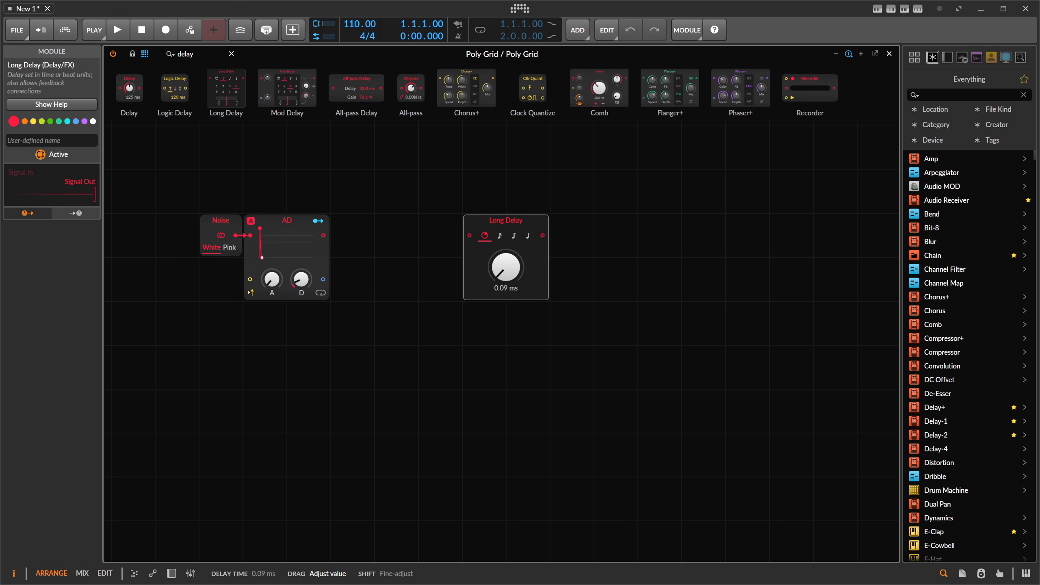
{"action": "left_click_drag", "start_coordinate": [420, 205], "coordinate": [438, 209]}
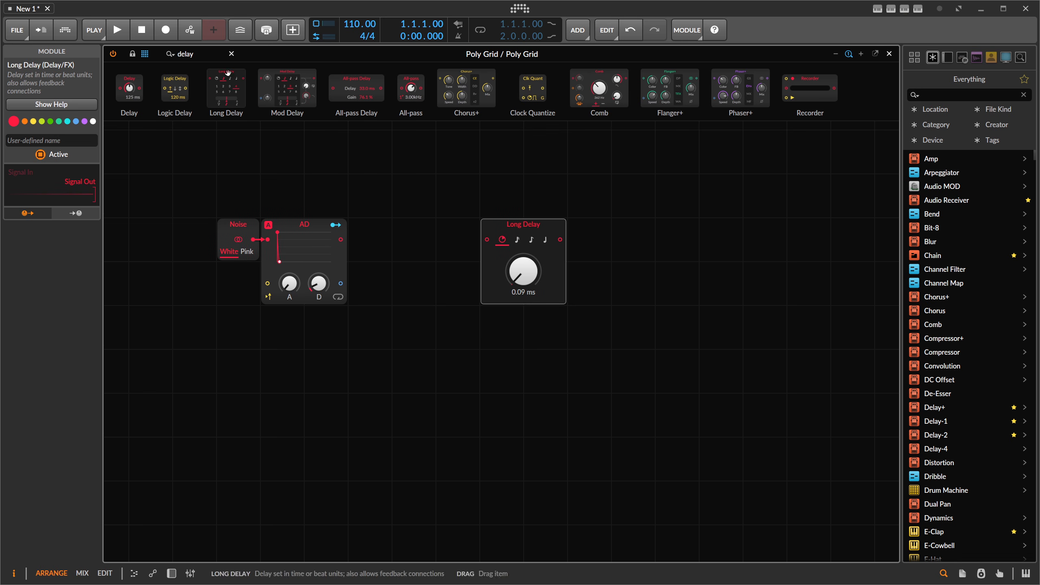
{"action": "left_click_drag", "start_coordinate": [199, 54], "coordinate": [610, 282]}
{"action": "type", "text": "gai"}
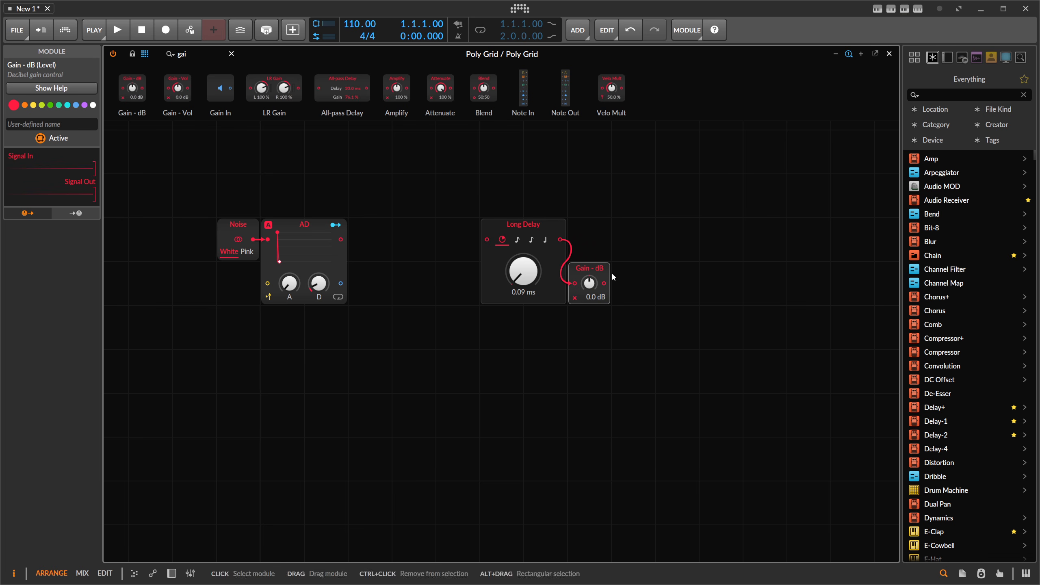
Insert a Blend module before the Long Delay, wire the AD output into it and feed the gain output back into its second input.
{"action": "left_click", "coordinate": [210, 57]}
{"action": "type", "text": "blend"}
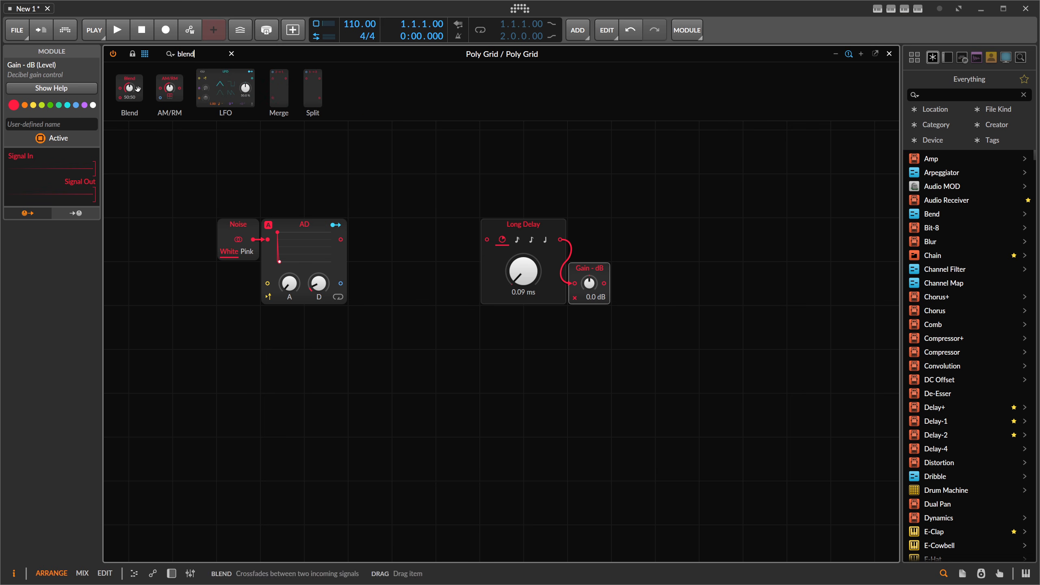
{"action": "left_click_drag", "start_coordinate": [138, 89], "coordinate": [481, 259]}
{"action": "left_click_drag", "start_coordinate": [340, 239], "coordinate": [441, 240]}
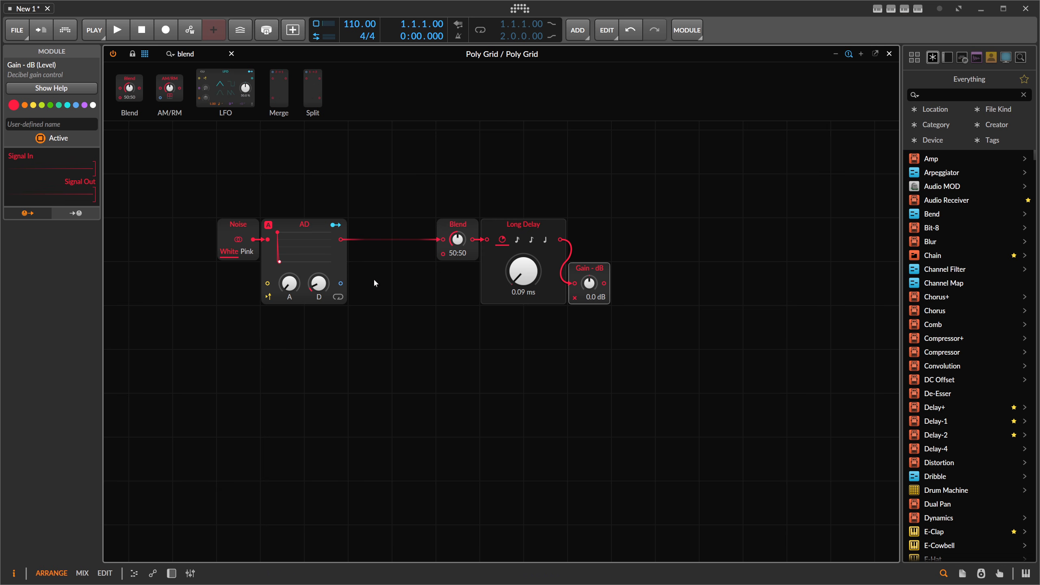
{"action": "left_click_drag", "start_coordinate": [604, 283], "coordinate": [442, 259]}
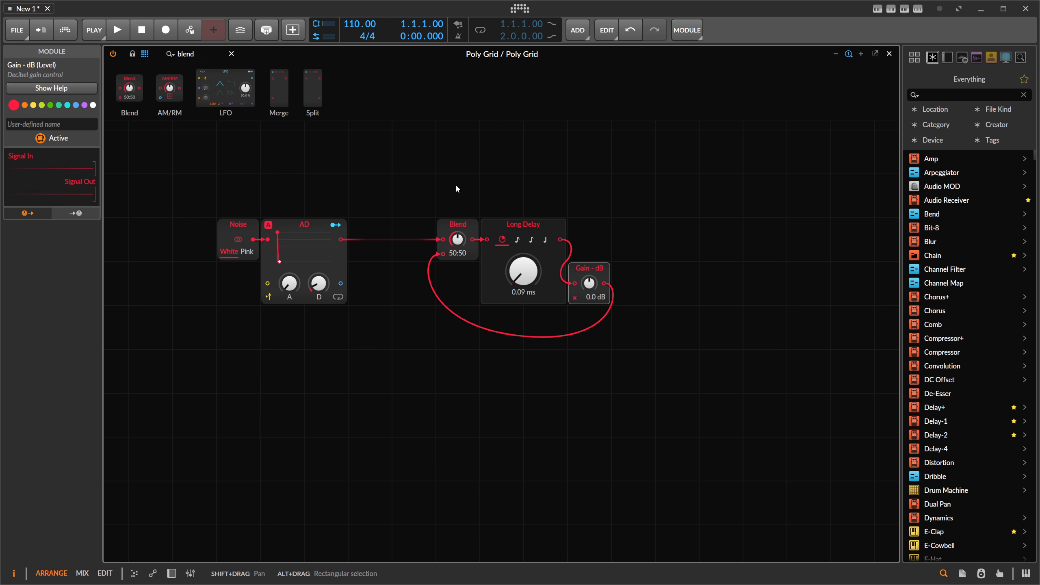
Add an Audio Out module and connect the Long Delay output to it.
{"action": "left_click_drag", "start_coordinate": [415, 191], "coordinate": [663, 375]}
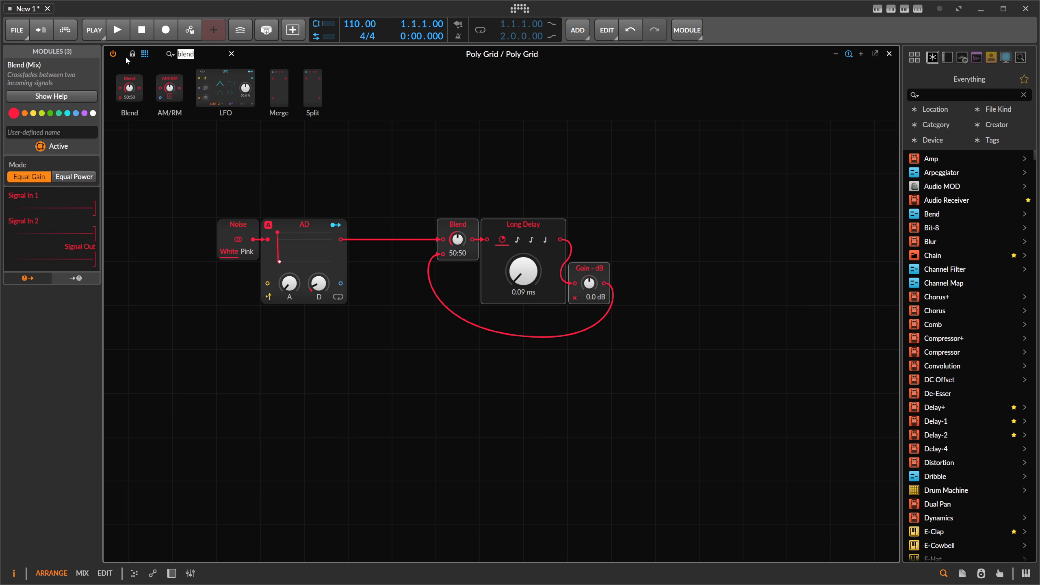
{"action": "type", "text": "out"}
{"action": "left_click_drag", "start_coordinate": [133, 88], "coordinate": [721, 239]}
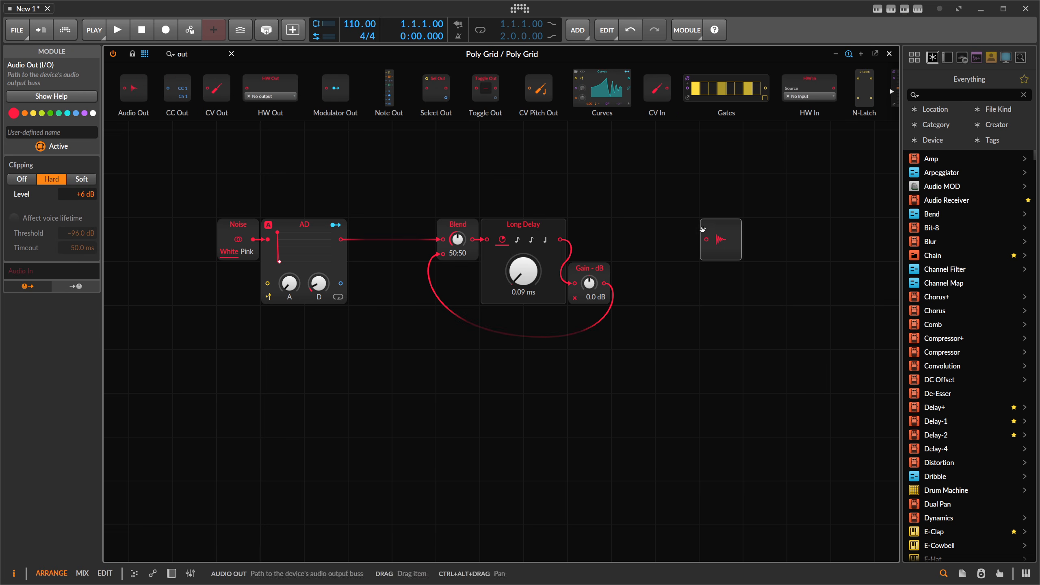
{"action": "left_click_drag", "start_coordinate": [561, 240], "coordinate": [704, 240]}
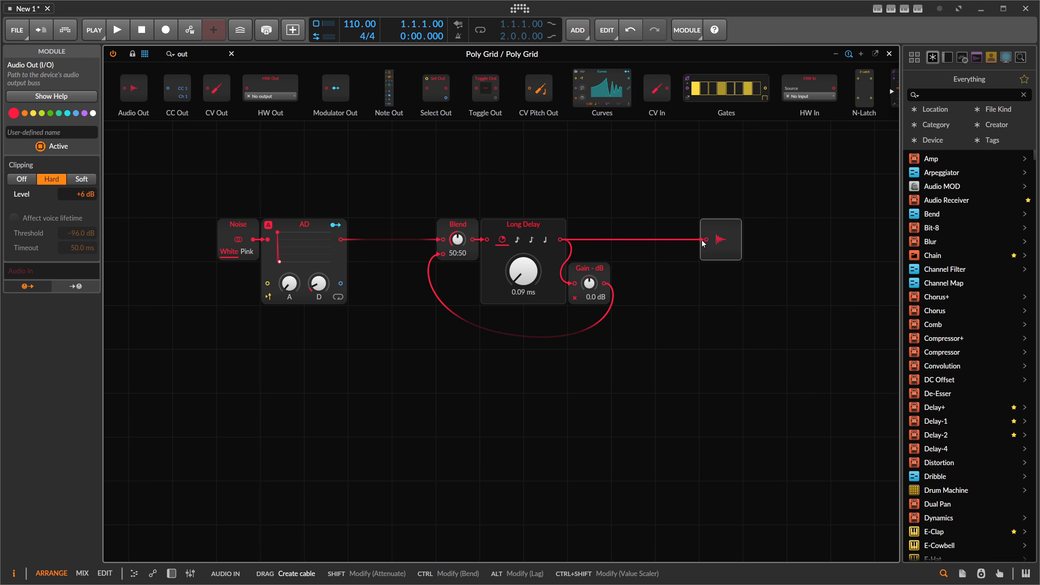
Insert a Peak Limiter after the Poly Grid and set the Poly Grid output to -4.0 dB.
{"action": "left_click", "coordinate": [172, 573]}
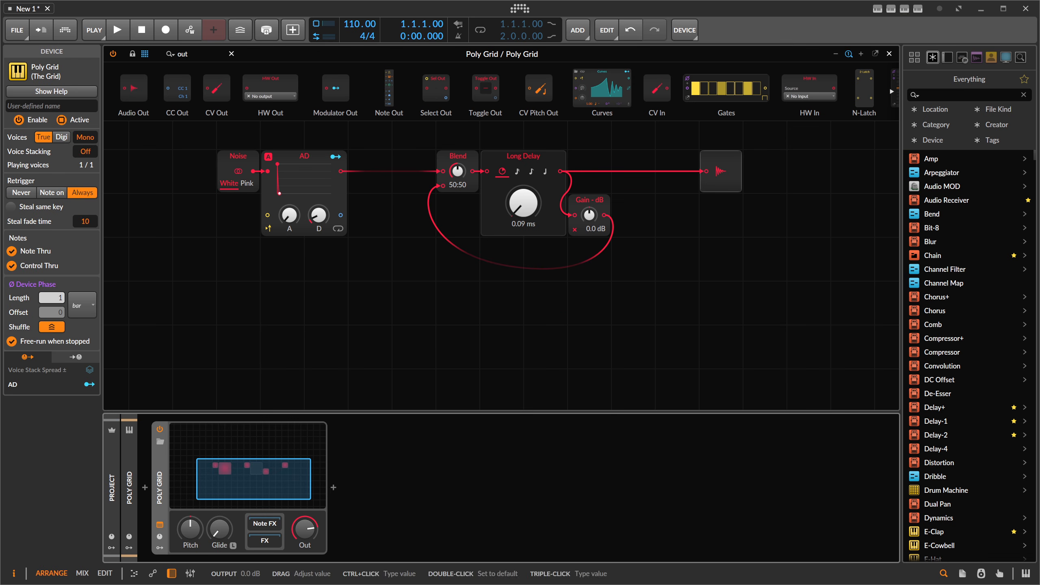
{"action": "left_click", "coordinate": [333, 488]}
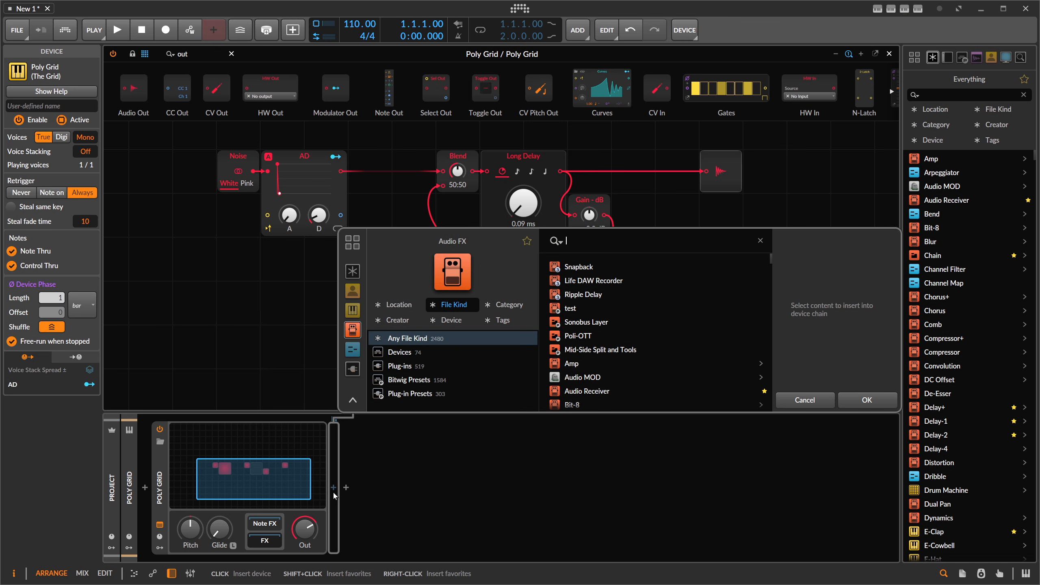
{"action": "type", "text": "peak"}
{"action": "key", "text": "Return"}
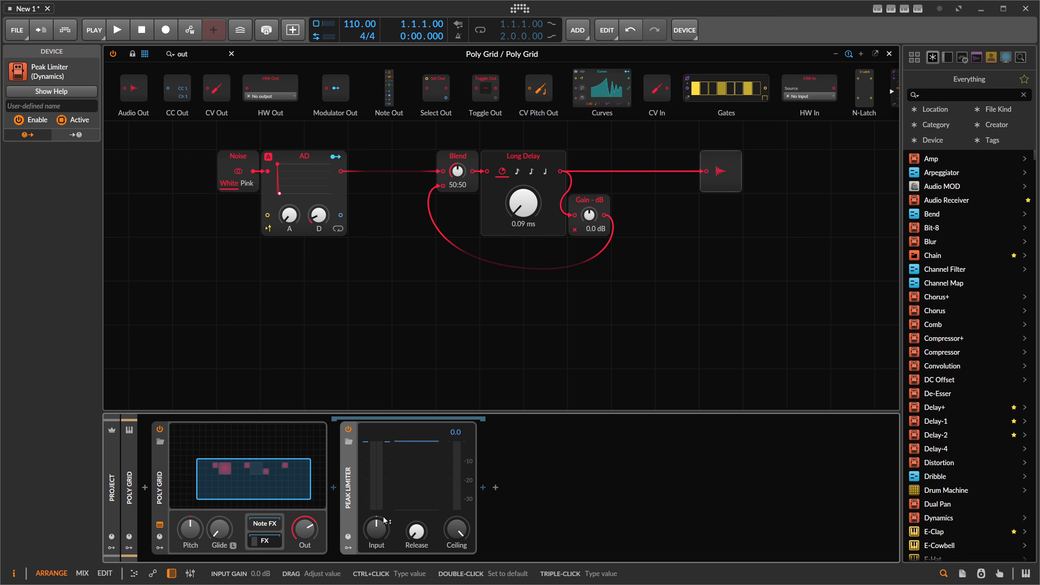
{"action": "mouse_move", "coordinate": [307, 528]}
{"action": "left_mouse_down"}
{"action": "mouse_move", "coordinate": [307, 518]}
{"action": "mouse_move", "coordinate": [323, 523]}
{"action": "mouse_move", "coordinate": [312, 533]}
{"action": "left_mouse_up"}
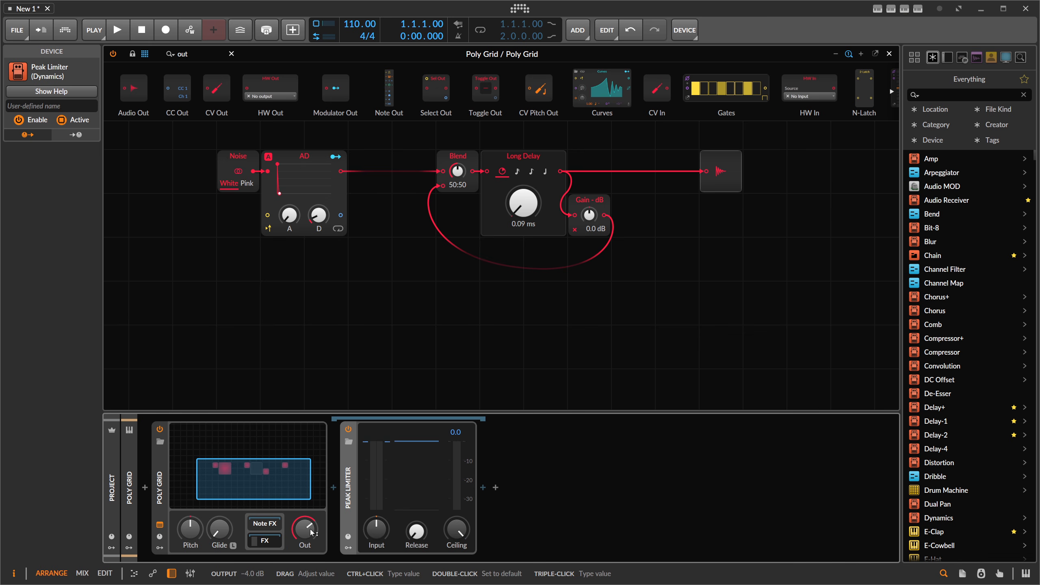
Record-arm the Poly Grid instrument track with the device chain shown.
{"action": "left_click", "coordinate": [171, 572]}
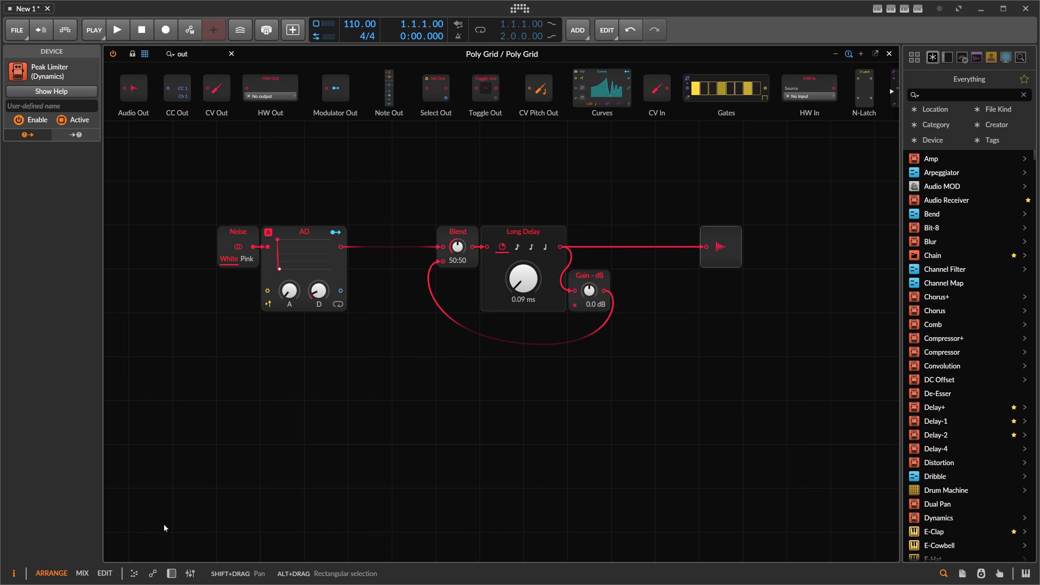
{"action": "left_click", "coordinate": [171, 572]}
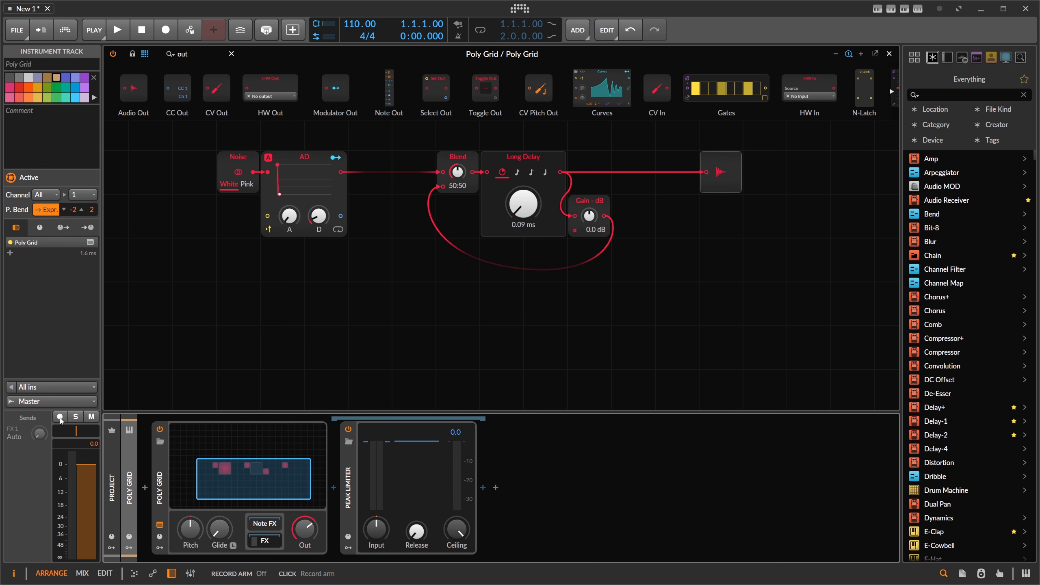
{"action": "left_click", "coordinate": [64, 417]}
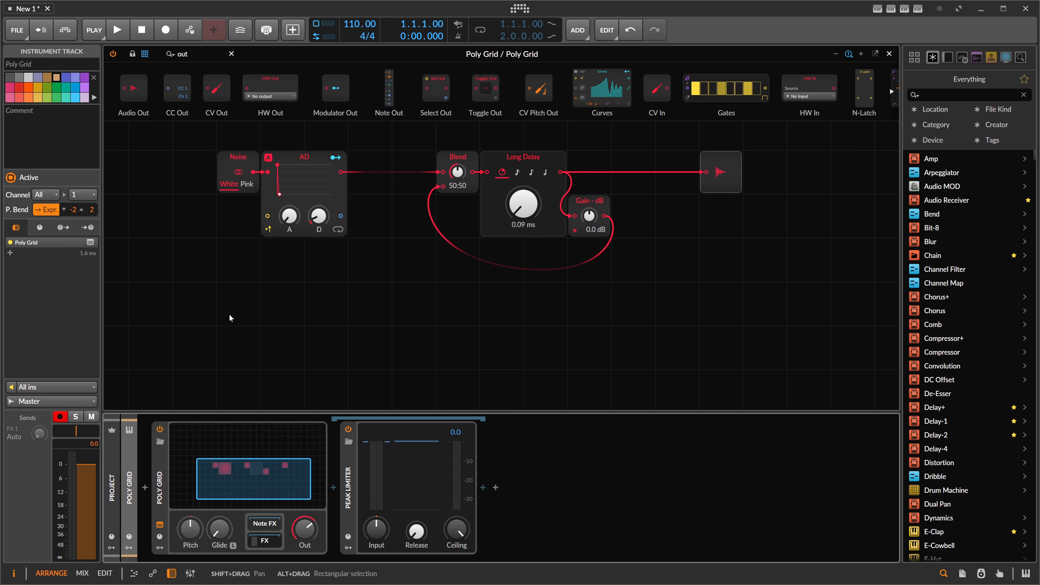
Raise the feedback loop's Gain - dB module to +5.1 dB.
{"action": "scroll", "coordinate": [298, 276], "scroll_direction": "up", "scroll_amount": 1}
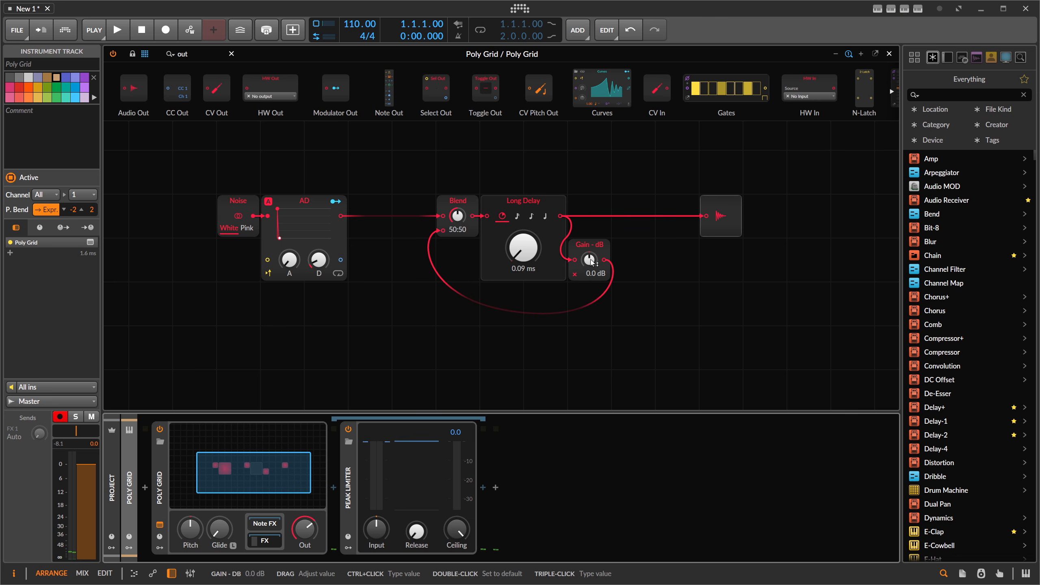
{"action": "left_click_drag", "start_coordinate": [591, 264], "coordinate": [591, 241]}
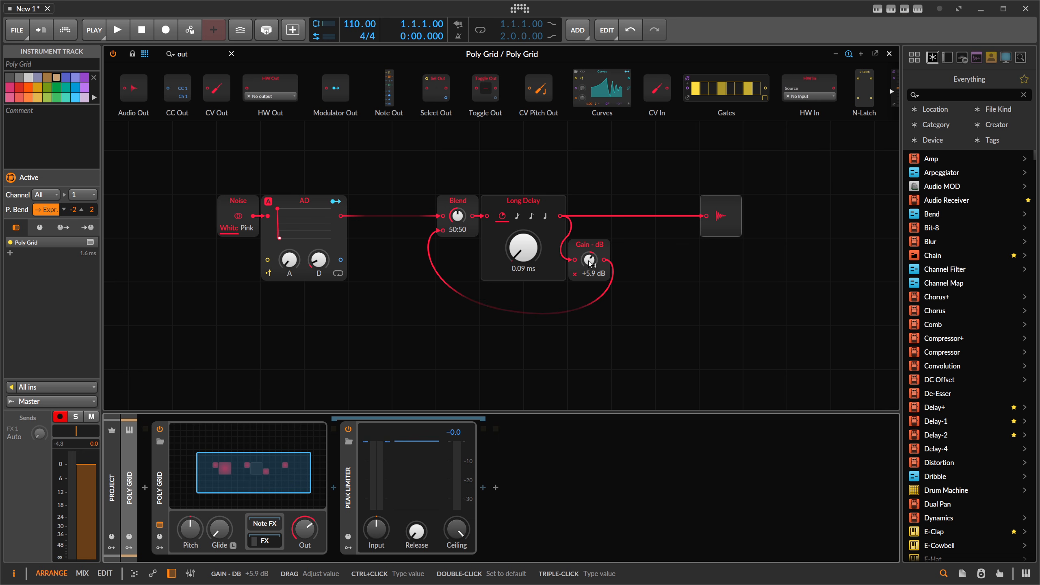
{"action": "left_click_drag", "start_coordinate": [589, 263], "coordinate": [602, 251]}
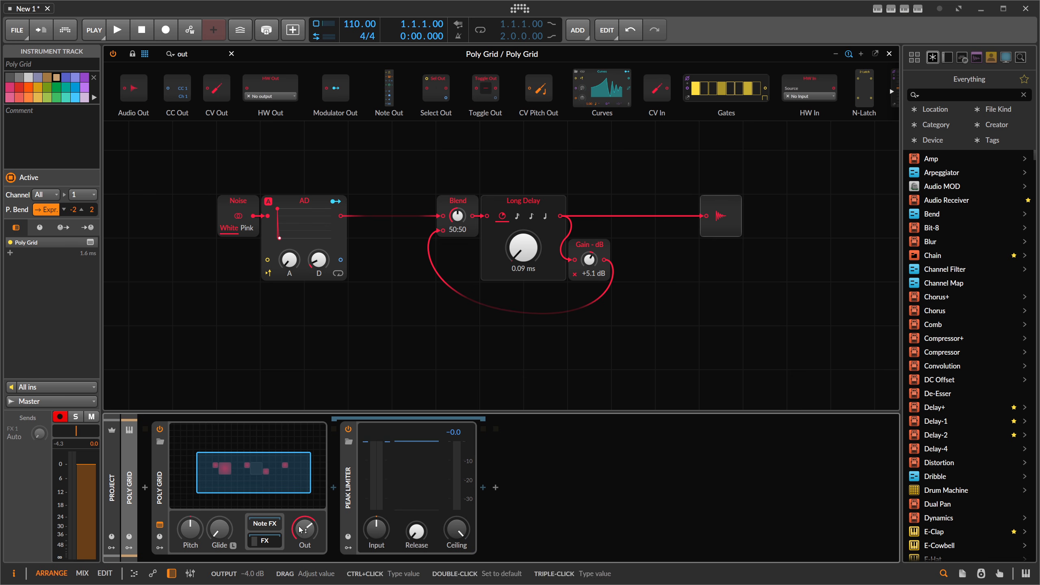
Add a Follower RF below the patch, feed it from the gain output and set it to RMS mode.
{"action": "left_click_drag", "start_coordinate": [198, 55], "coordinate": [141, 59]}
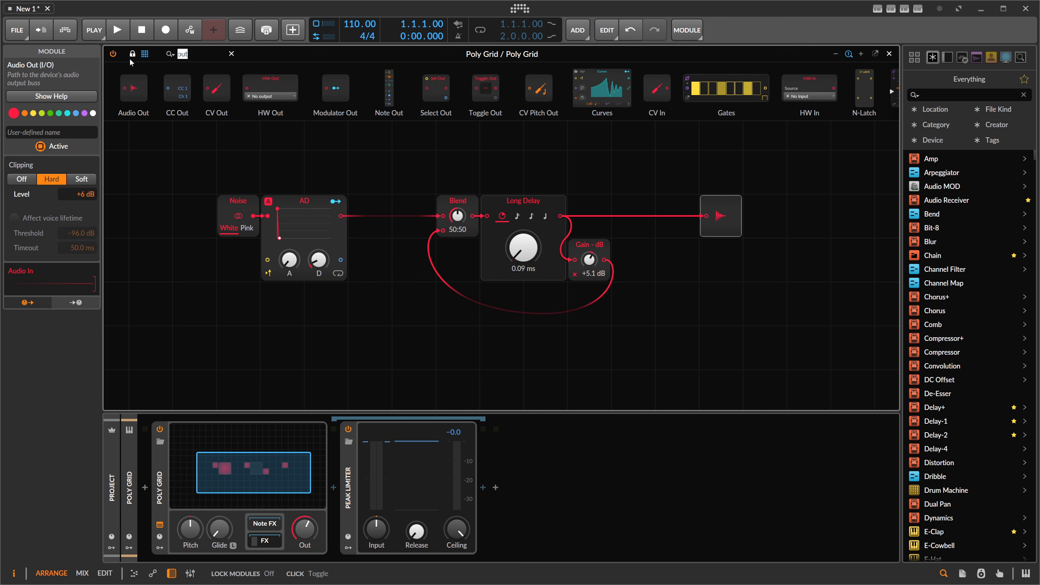
{"action": "type", "text": "foll"}
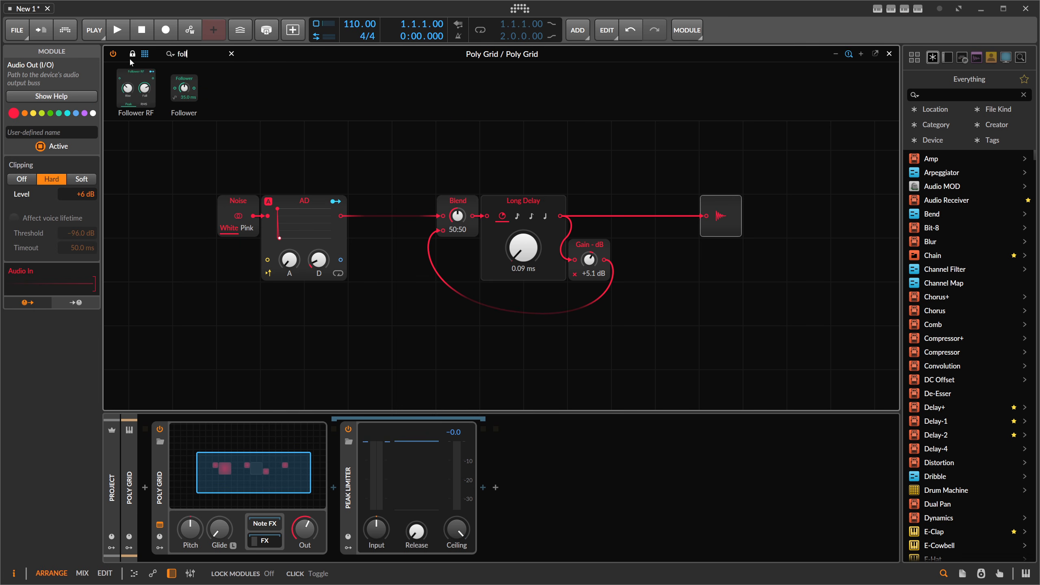
{"action": "left_click_drag", "start_coordinate": [136, 88], "coordinate": [410, 328]}
{"action": "scroll", "coordinate": [475, 252], "scroll_direction": "up", "scroll_amount": 1}
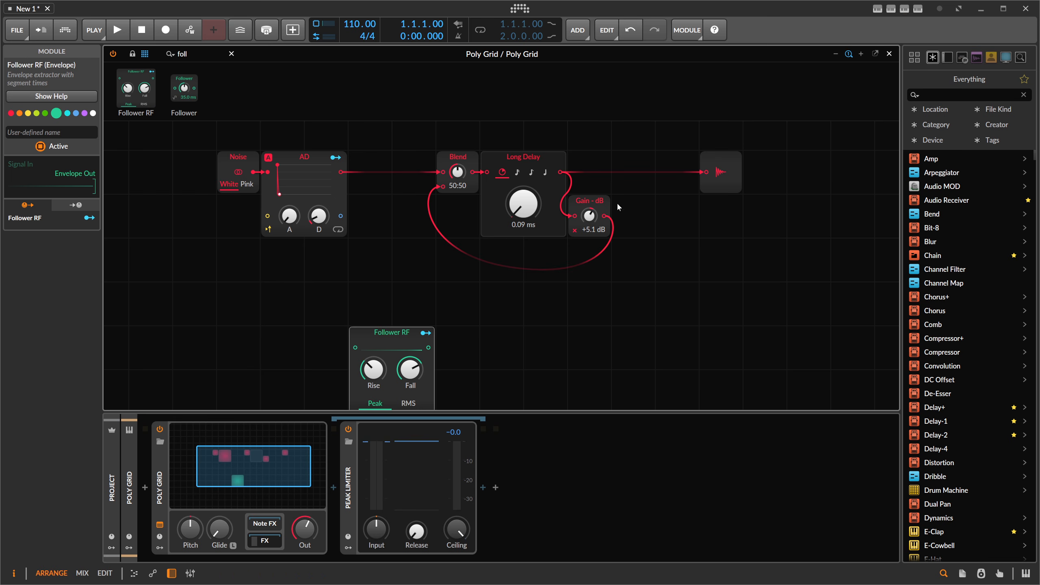
{"action": "left_click_drag", "start_coordinate": [604, 215], "coordinate": [358, 349]}
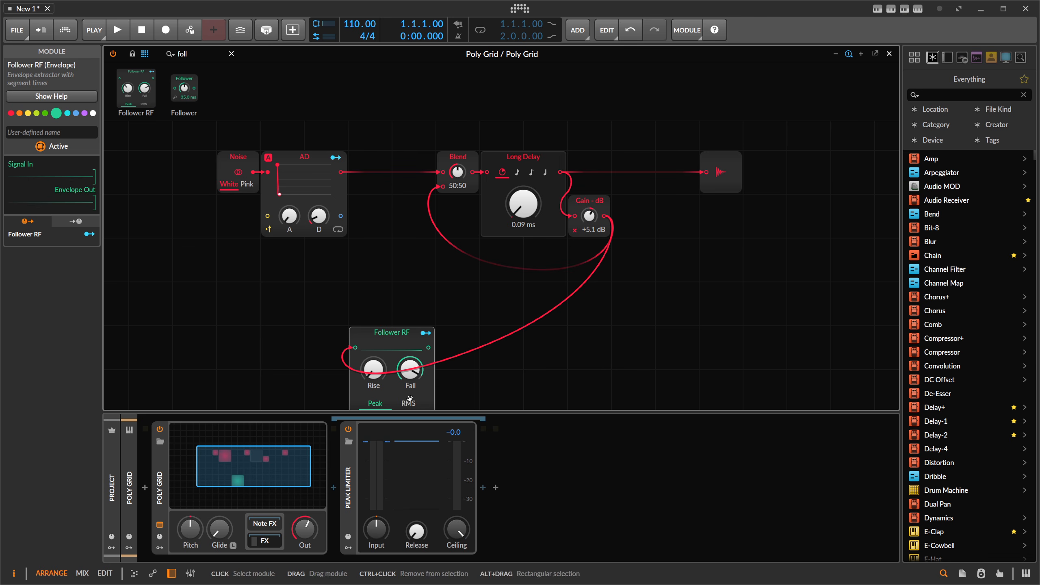
{"action": "left_click", "coordinate": [408, 403]}
Attach a Bias module to the Follower RF output and place a Divide module below the Blend.
{"action": "left_click_drag", "start_coordinate": [199, 54], "coordinate": [444, 342]}
{"action": "type", "text": "bias"}
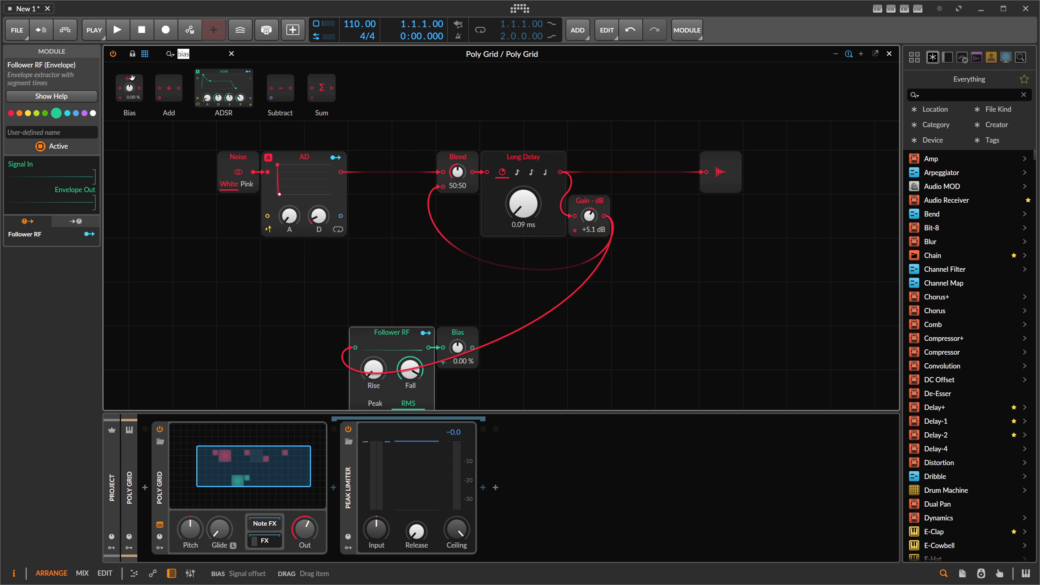
{"action": "key", "text": "BackSpace"}
{"action": "type", "text": "div"}
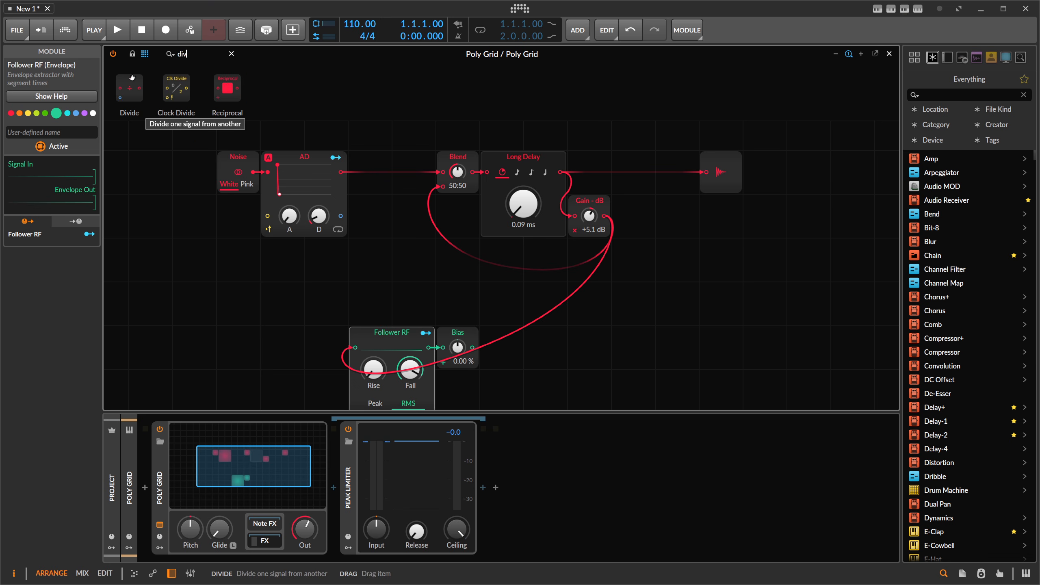
{"action": "left_click_drag", "start_coordinate": [133, 78], "coordinate": [456, 256]}
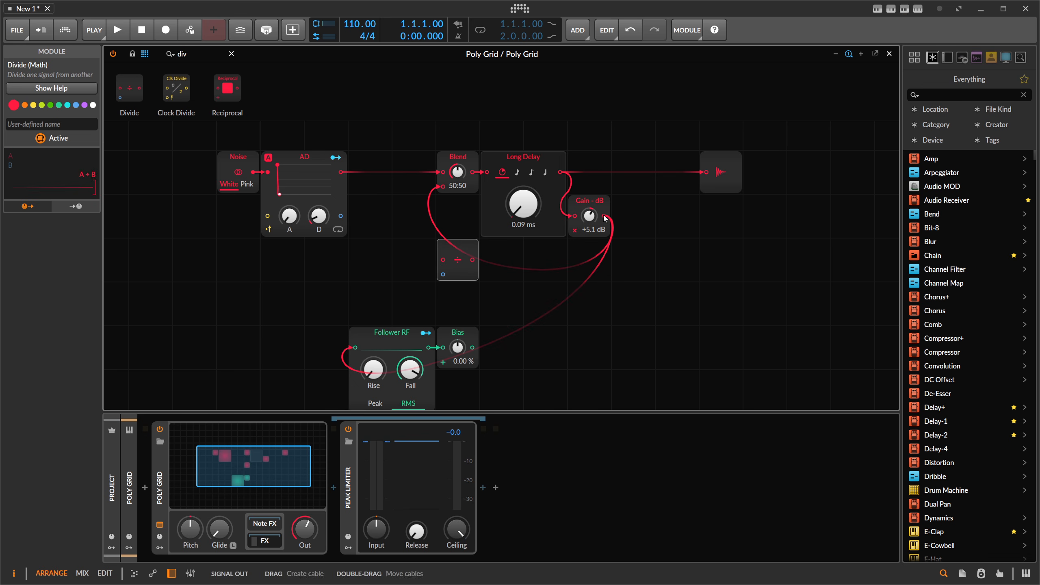
Wire the Gain - dB and Bias outputs into the Divide inputs, and feed the Divide output into Blend's second input.
{"action": "left_click_drag", "start_coordinate": [605, 216], "coordinate": [444, 261]}
{"action": "left_click_drag", "start_coordinate": [472, 259], "coordinate": [444, 188]}
{"action": "left_click_drag", "start_coordinate": [473, 348], "coordinate": [420, 268]}
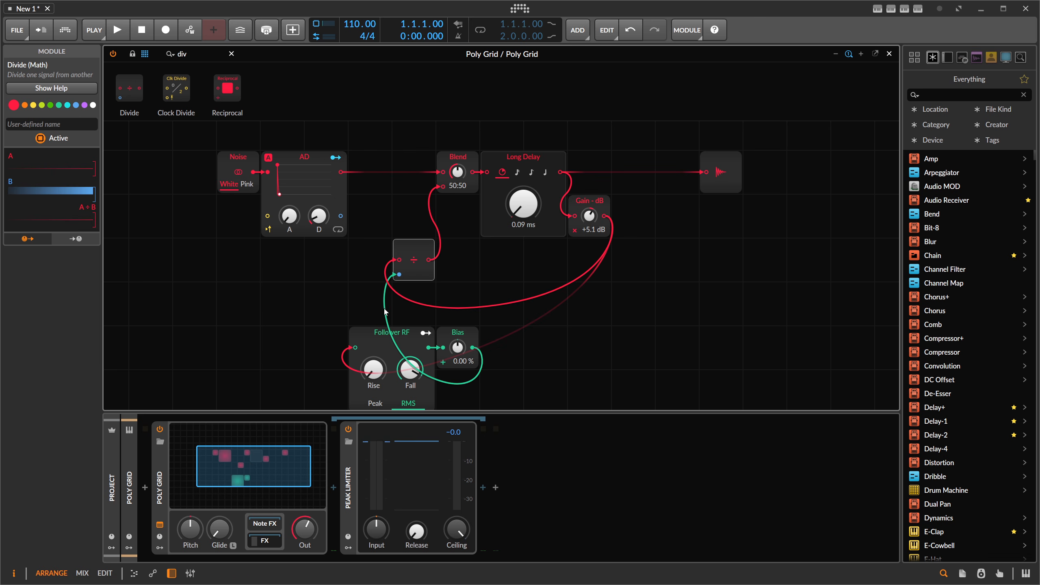
Line up Follower RF, Bias and Divide side by side below the patch and colour all three modules green.
{"action": "scroll", "coordinate": [385, 312], "scroll_direction": "down", "scroll_amount": 2}
{"action": "left_click_drag", "start_coordinate": [295, 281], "coordinate": [508, 381]}
{"action": "left_click_drag", "start_coordinate": [465, 289], "coordinate": [377, 289]}
{"action": "left_click_drag", "start_coordinate": [413, 216], "coordinate": [413, 303]}
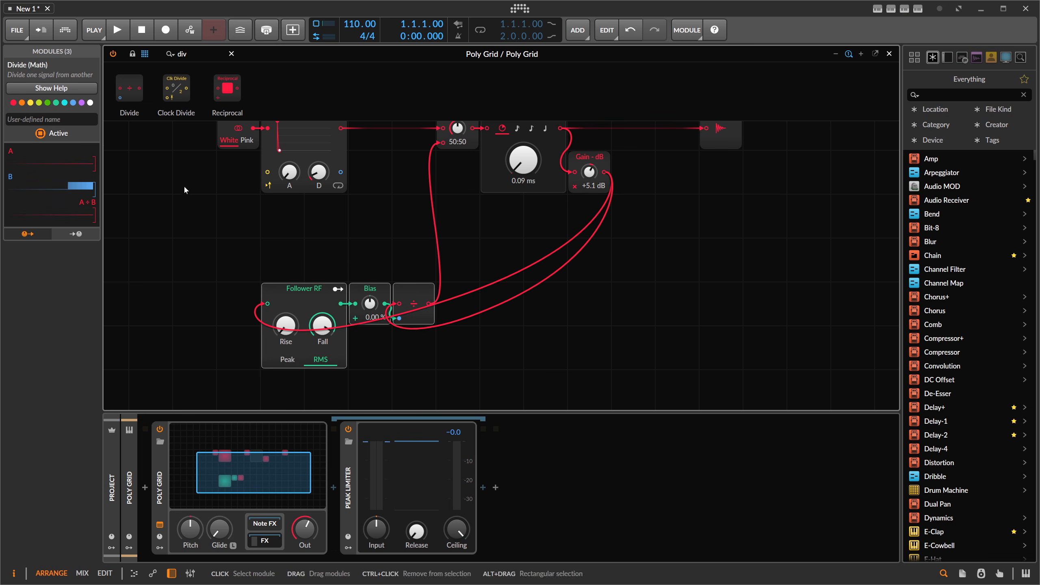
{"action": "left_click", "coordinate": [48, 102]}
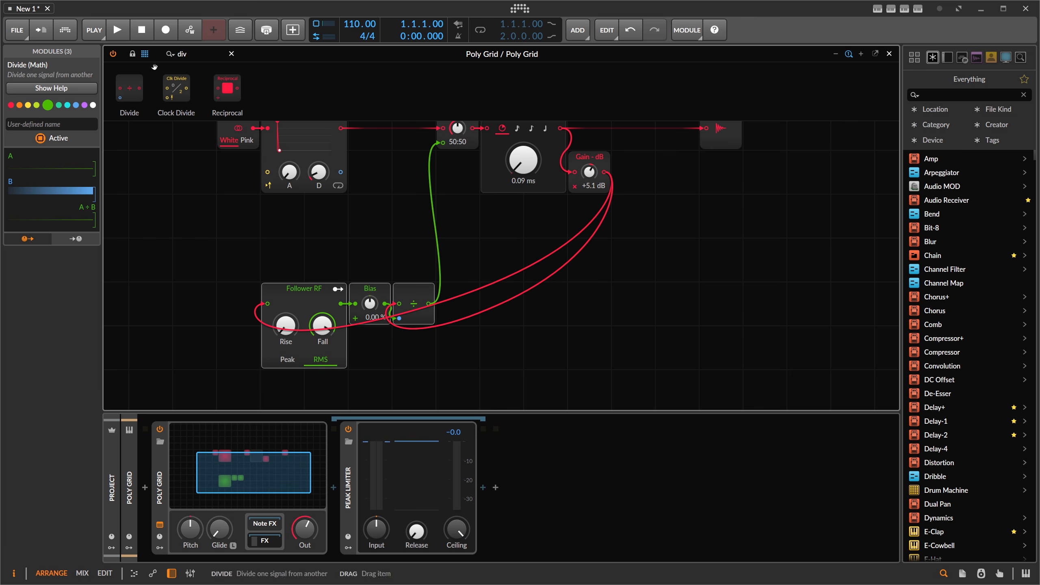
Place a Label display module directly above the Follower RF block and name it "AGain".
{"action": "key", "text": "BackSpace"}
{"action": "key", "text": "BackSpace"}
{"action": "key", "text": "BackSpace"}
{"action": "left_click", "coordinate": [169, 71]}
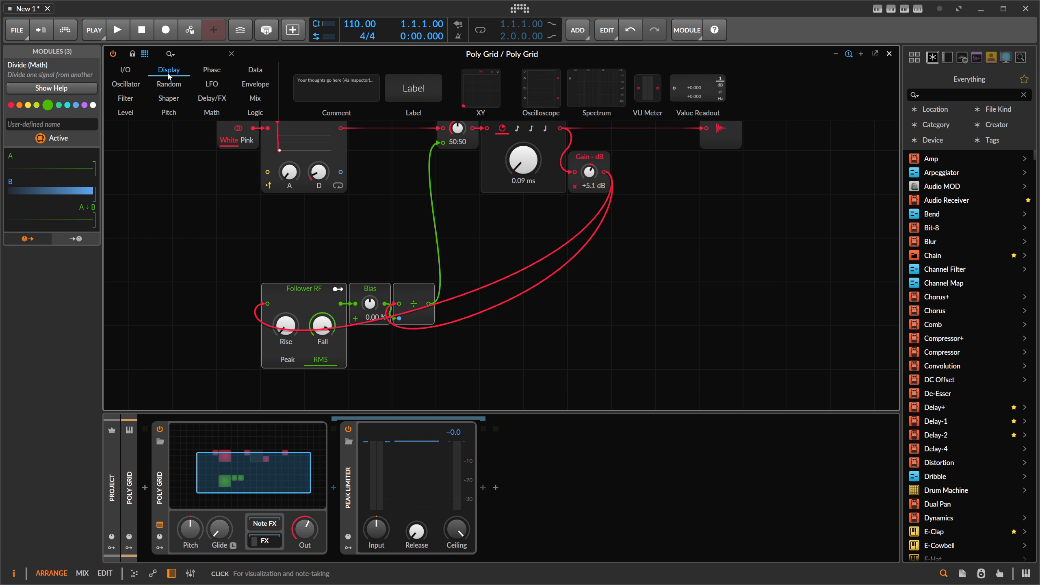
{"action": "left_click_drag", "start_coordinate": [414, 88], "coordinate": [433, 262]}
{"action": "left_click", "coordinate": [66, 124]}
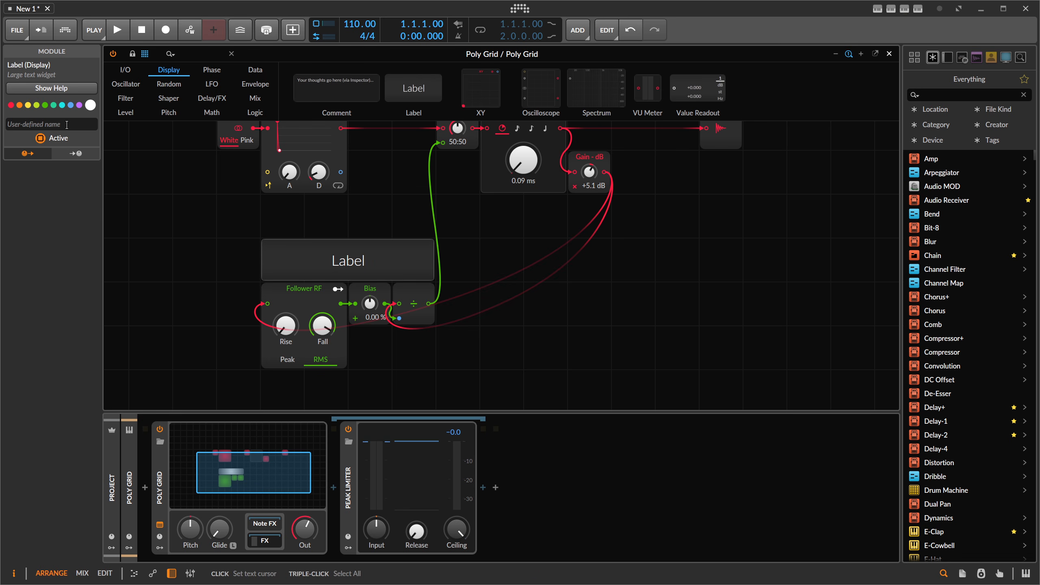
{"action": "type", "text": "AGain"}
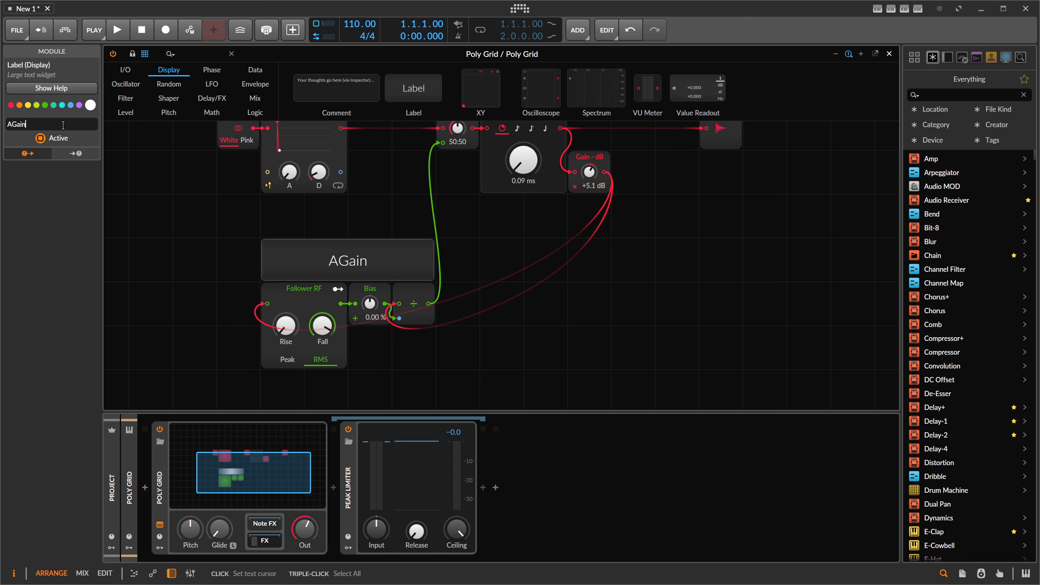
Delete the Gain - dB module after the Long Delay, keeping its cables routed from the delay output.
{"action": "scroll", "coordinate": [393, 250], "scroll_direction": "up", "scroll_amount": 1}
{"action": "left_click", "coordinate": [550, 266]}
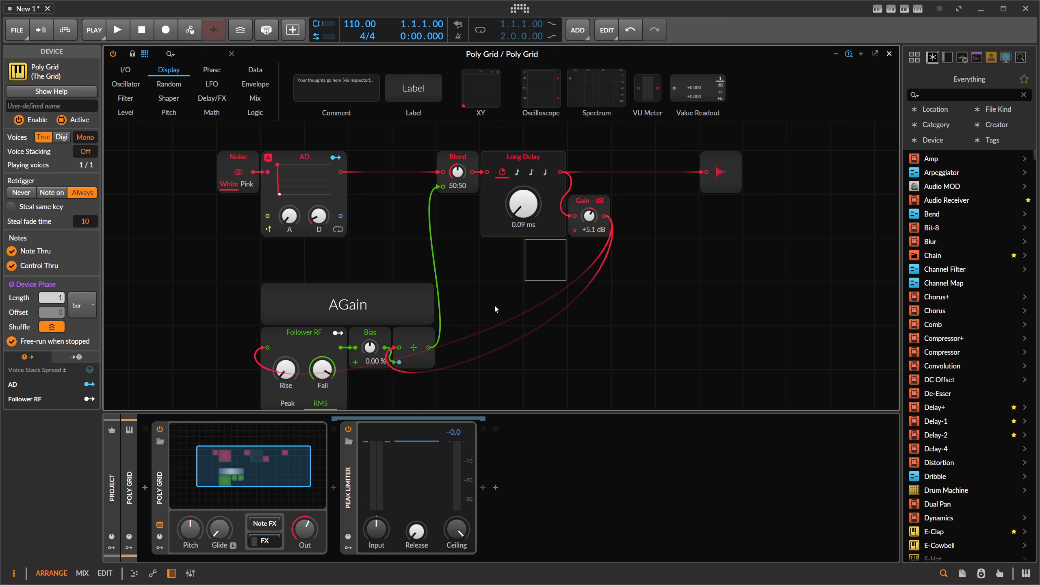
{"action": "left_click", "coordinate": [598, 203]}
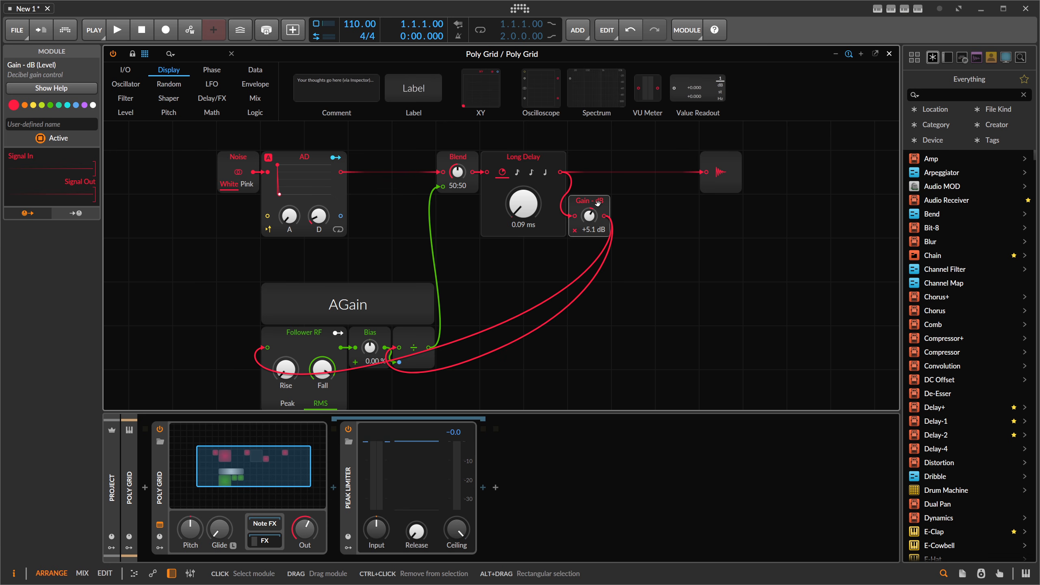
{"action": "key", "text": "Delete"}
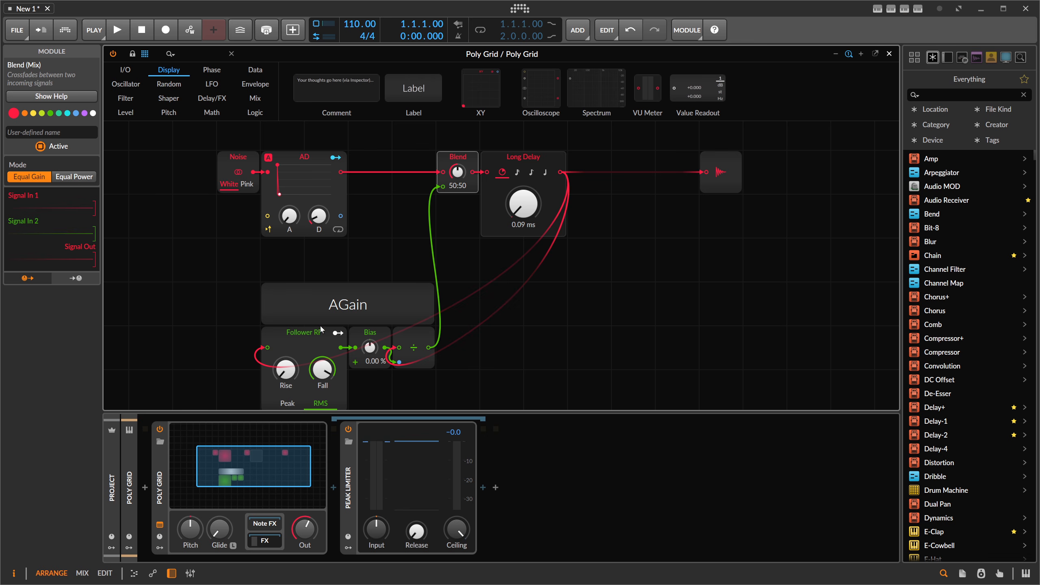
Move the whole AGain block to the lower right of the Long Delay and hide the device chain.
{"action": "scroll", "coordinate": [358, 309], "scroll_direction": "down", "scroll_amount": 2}
{"action": "left_click_drag", "start_coordinate": [232, 246], "coordinate": [444, 356]}
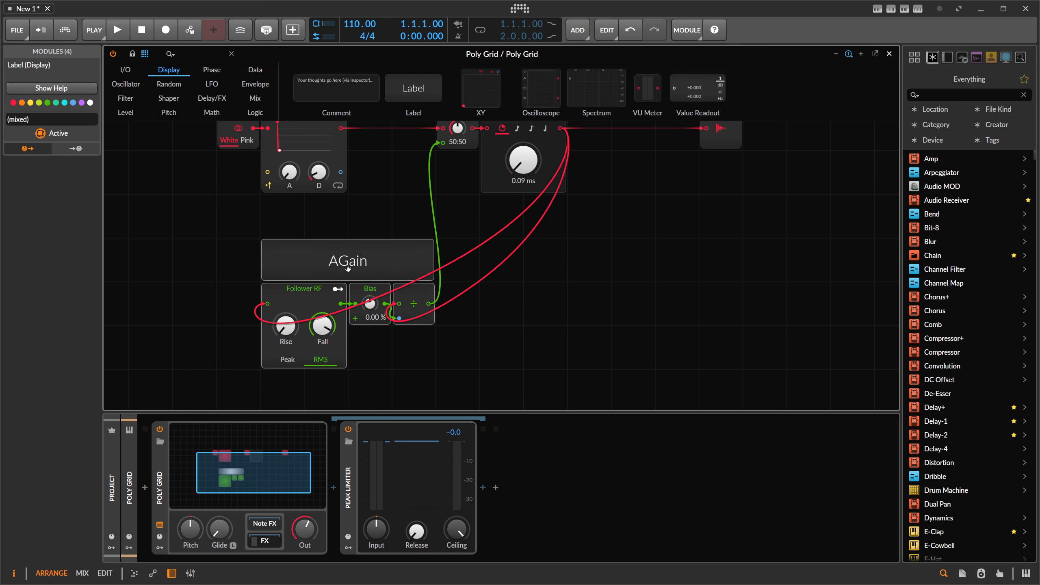
{"action": "left_click_drag", "start_coordinate": [312, 267], "coordinate": [664, 266]}
{"action": "scroll", "coordinate": [604, 286], "scroll_direction": "up", "scroll_amount": 2}
{"action": "scroll", "coordinate": [603, 288], "scroll_direction": "down", "scroll_amount": 2}
{"action": "scroll", "coordinate": [597, 290], "scroll_direction": "up", "scroll_amount": 2}
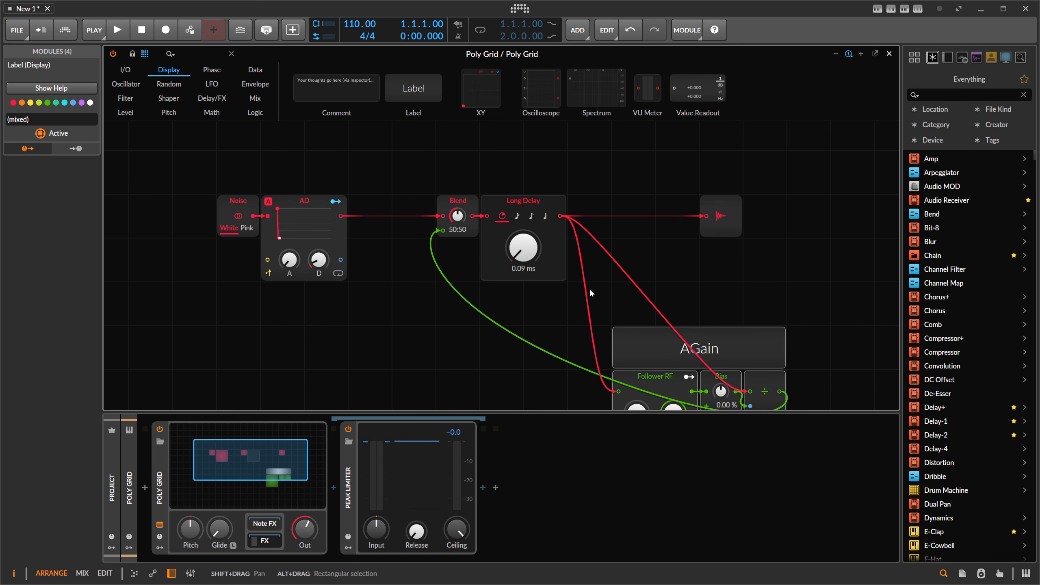
{"action": "scroll", "coordinate": [591, 294], "scroll_direction": "down", "scroll_amount": 1}
{"action": "left_click", "coordinate": [171, 574]}
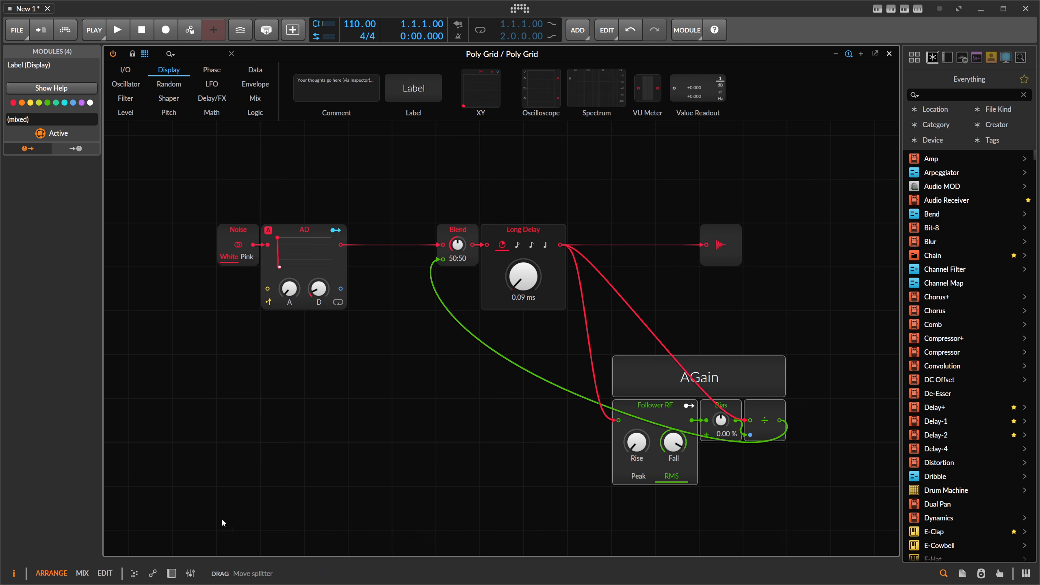
{"action": "left_click_drag", "start_coordinate": [496, 386], "coordinate": [462, 354]}
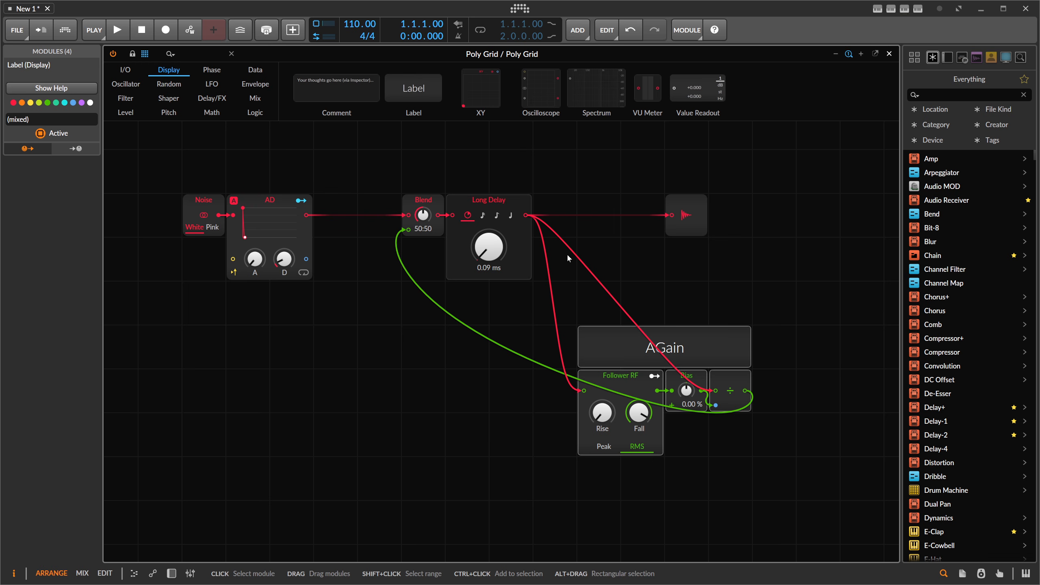
Try a Bias of -6.67 %, reset it to 0.00 %, and adjust Follower RF's Fall to 4.98 s.
{"action": "mouse_move", "coordinate": [690, 394]}
{"action": "left_mouse_down"}
{"action": "mouse_move", "coordinate": [690, 406]}
{"action": "mouse_move", "coordinate": [639, 435]}
{"action": "mouse_move", "coordinate": [639, 449]}
{"action": "mouse_move", "coordinate": [639, 410]}
{"action": "mouse_move", "coordinate": [686, 391]}
{"action": "left_mouse_up"}
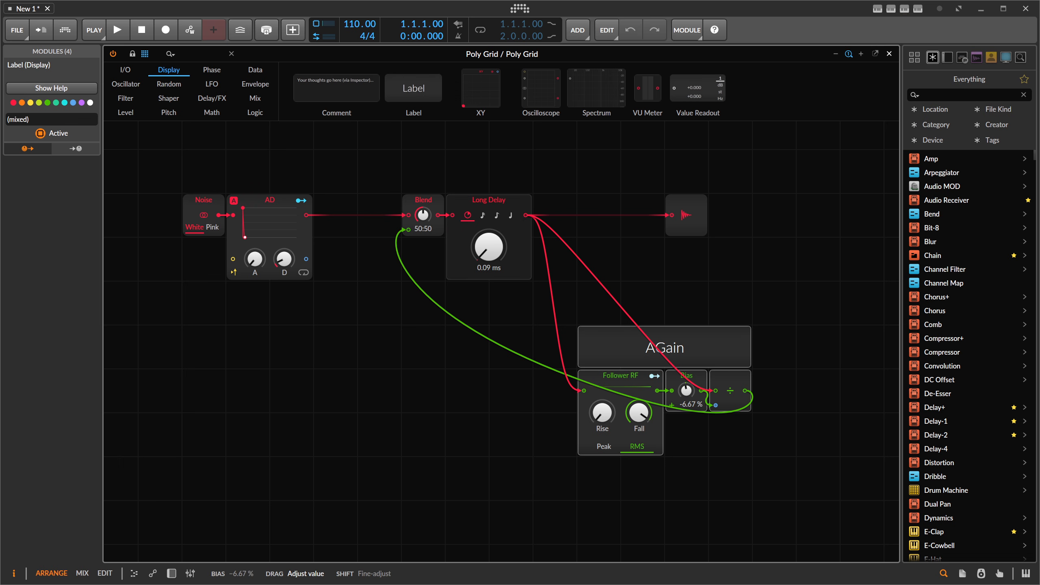
{"action": "double_click", "coordinate": [690, 394]}
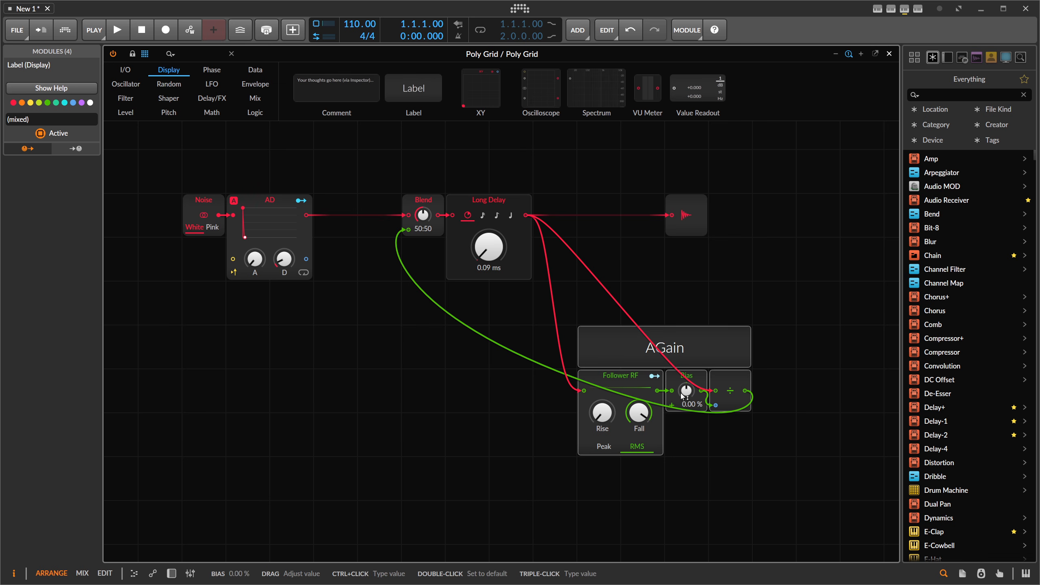
{"action": "left_click_drag", "start_coordinate": [648, 417], "coordinate": [647, 422]}
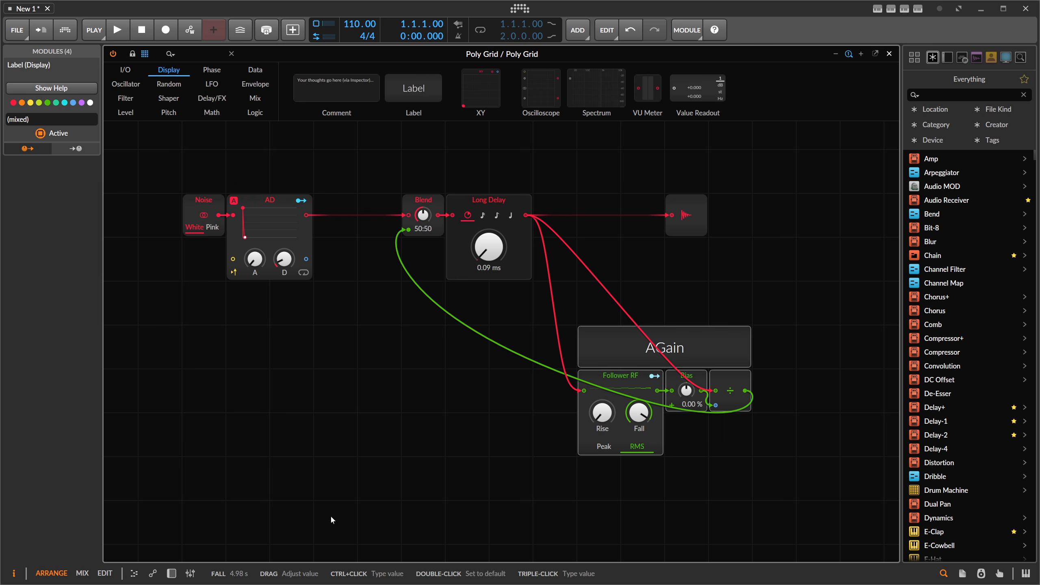
Show the device chain again and set Poly Grid's Out level to -6.4 dB.
{"action": "left_click", "coordinate": [171, 573]}
{"action": "left_click_drag", "start_coordinate": [306, 530], "coordinate": [306, 527]}
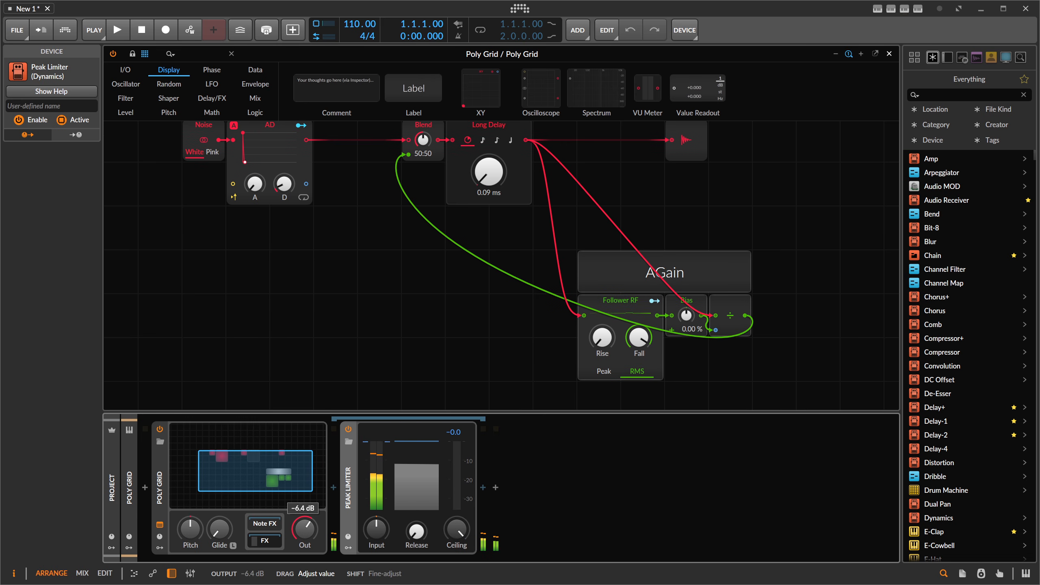
Select all modules of the AGain block and move them up one grid row.
{"action": "scroll", "coordinate": [374, 327], "scroll_direction": "up", "scroll_amount": 2}
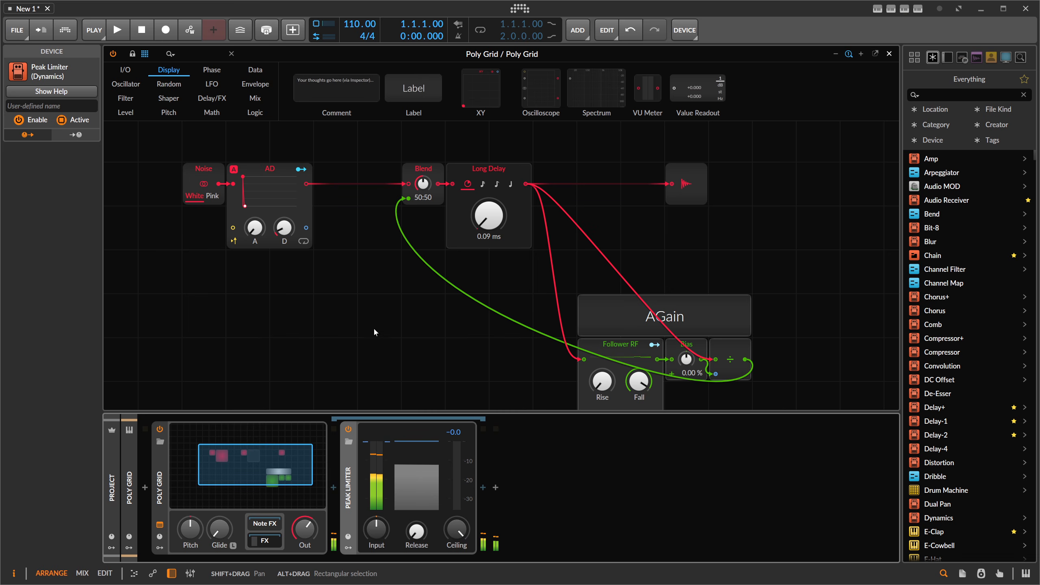
{"action": "left_click_drag", "start_coordinate": [522, 314], "coordinate": [757, 407]}
{"action": "left_click_drag", "start_coordinate": [642, 308], "coordinate": [646, 273]}
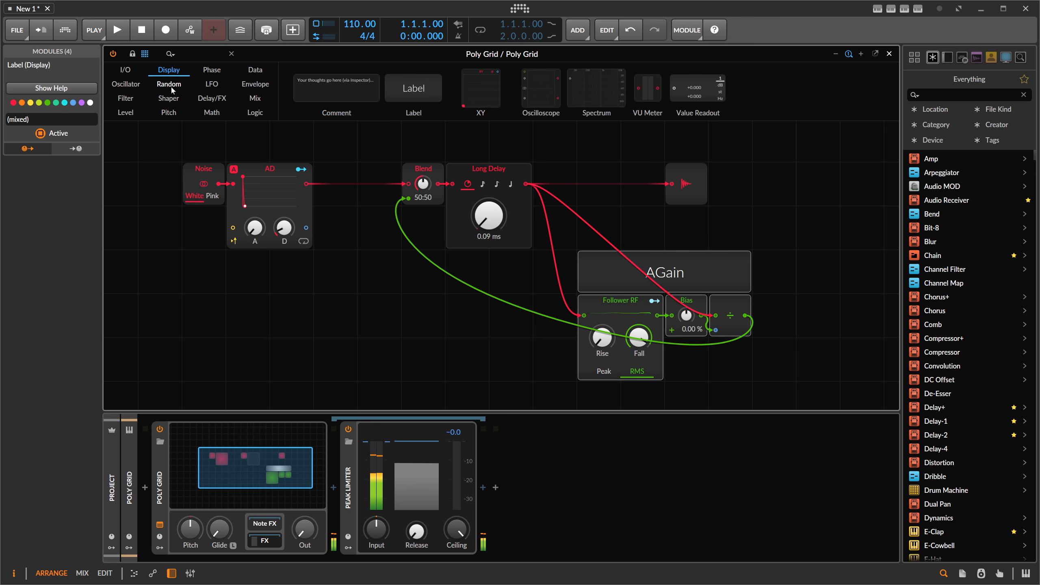
Review the audio settings, including sample rate and block size, and close them.
{"action": "left_click", "coordinate": [65, 30]}
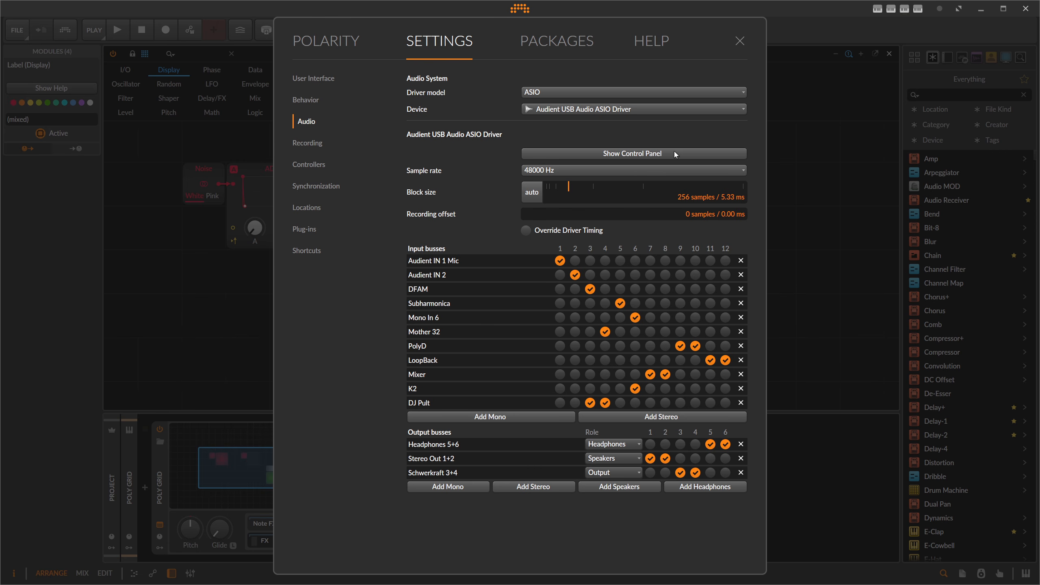
{"action": "left_click", "coordinate": [740, 42]}
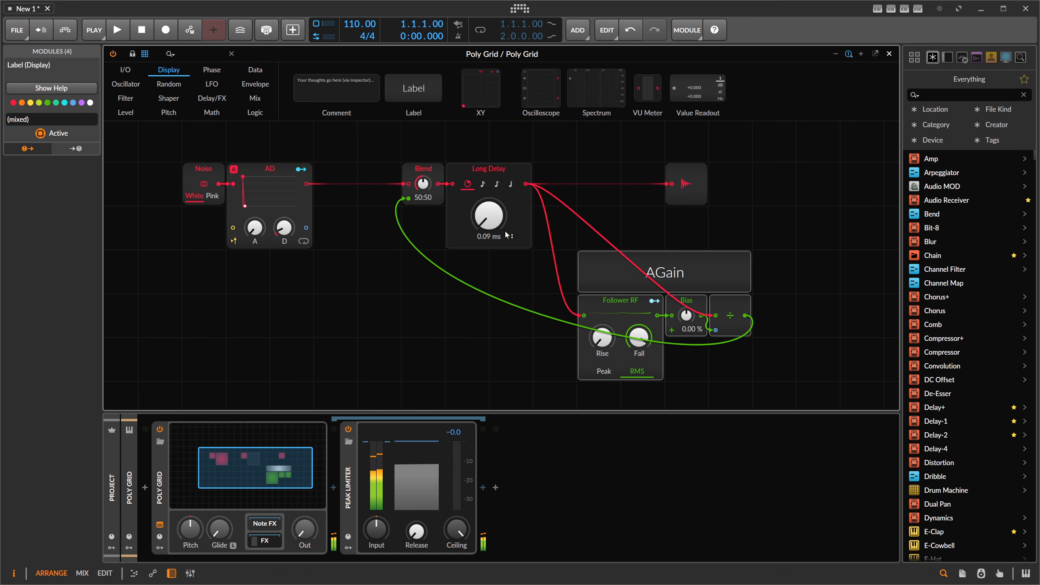
Set Poly Grid's Out level to -10.5 dB and raise the Long Delay time to 7.63 ms.
{"action": "mouse_move", "coordinate": [486, 221]}
{"action": "left_mouse_down"}
{"action": "mouse_move", "coordinate": [488, 211]}
{"action": "mouse_move", "coordinate": [485, 240]}
{"action": "left_mouse_up"}
{"action": "left_click_drag", "start_coordinate": [305, 530], "coordinate": [305, 518]}
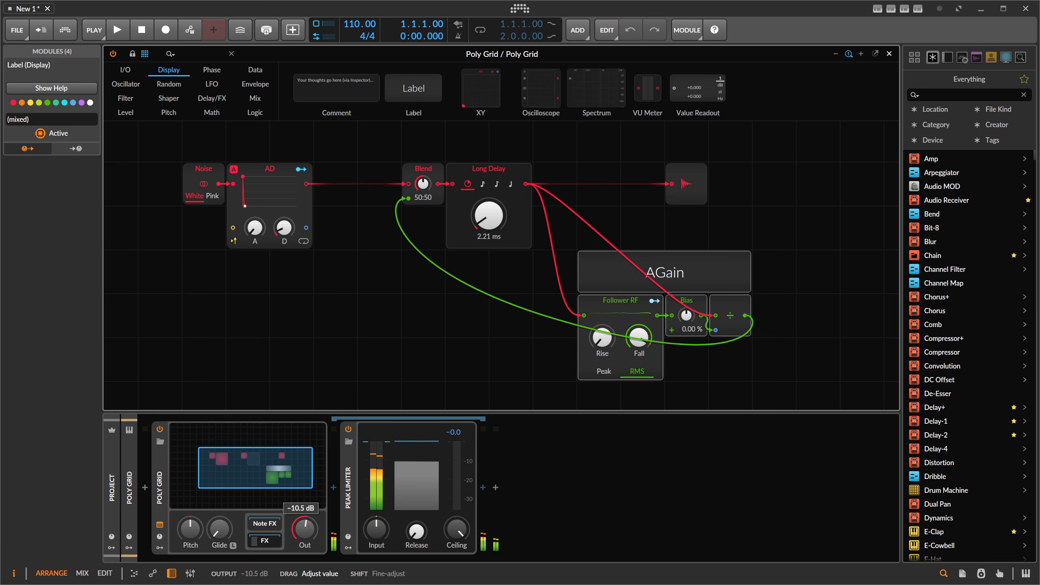
{"action": "left_click_drag", "start_coordinate": [491, 219], "coordinate": [491, 218]}
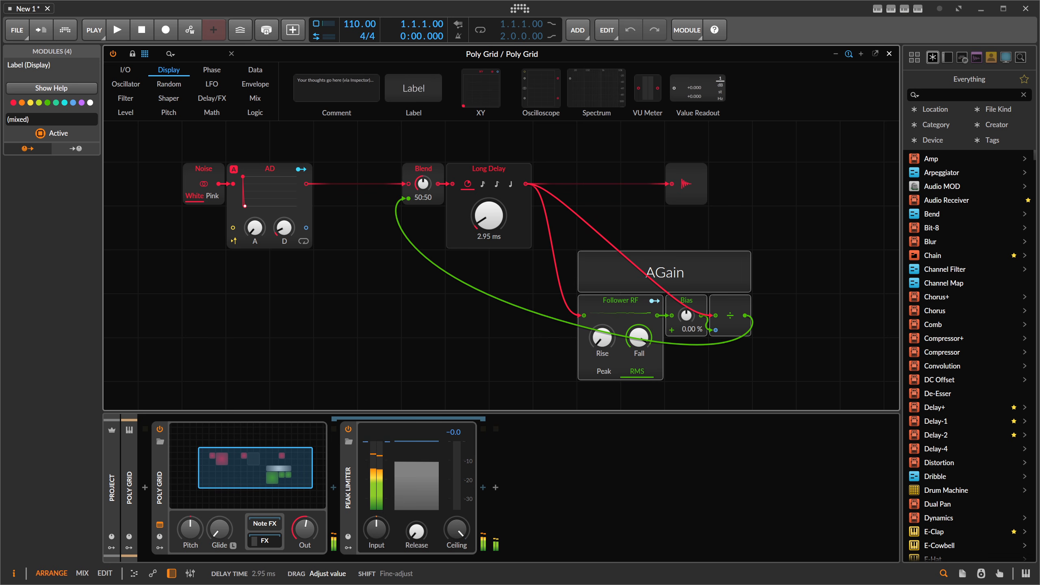
{"action": "left_click_drag", "start_coordinate": [491, 218], "coordinate": [488, 242]}
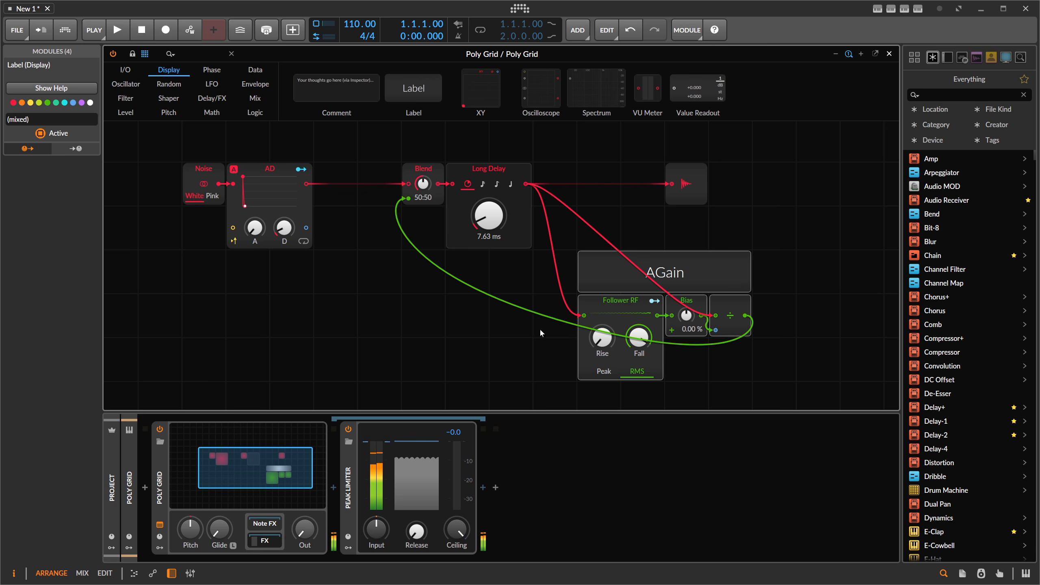
Move the AGain block back to the area below AD and Blend.
{"action": "scroll", "coordinate": [539, 311], "scroll_direction": "down", "scroll_amount": 1}
{"action": "left_click_drag", "start_coordinate": [769, 343], "coordinate": [275, 292]}
{"action": "scroll", "coordinate": [567, 283], "scroll_direction": "up", "scroll_amount": 1}
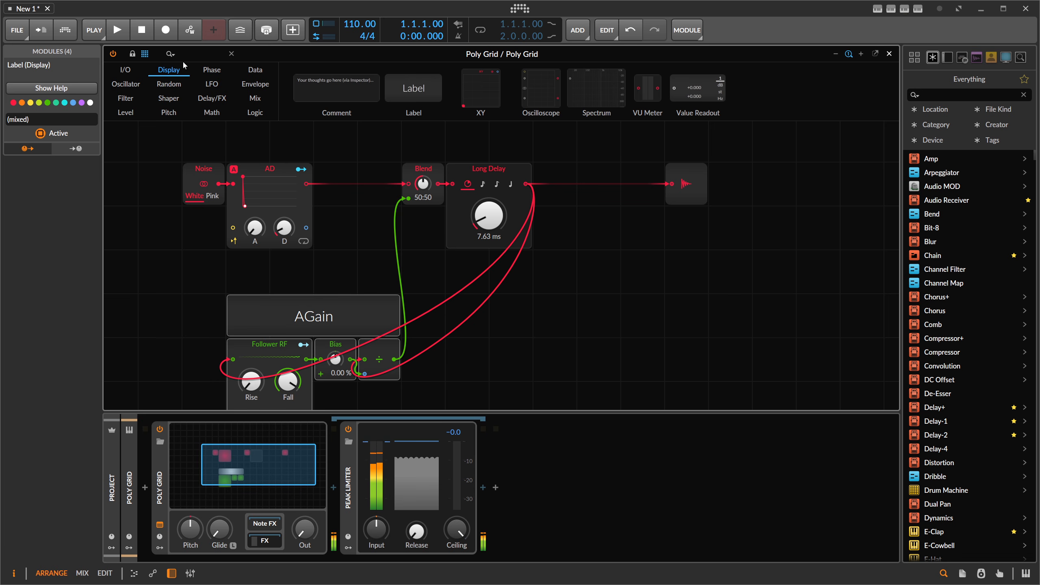
Add a Phaser+ module to the lower right of the Long Delay and feed it from the delay output.
{"action": "type", "text": "phaser"}
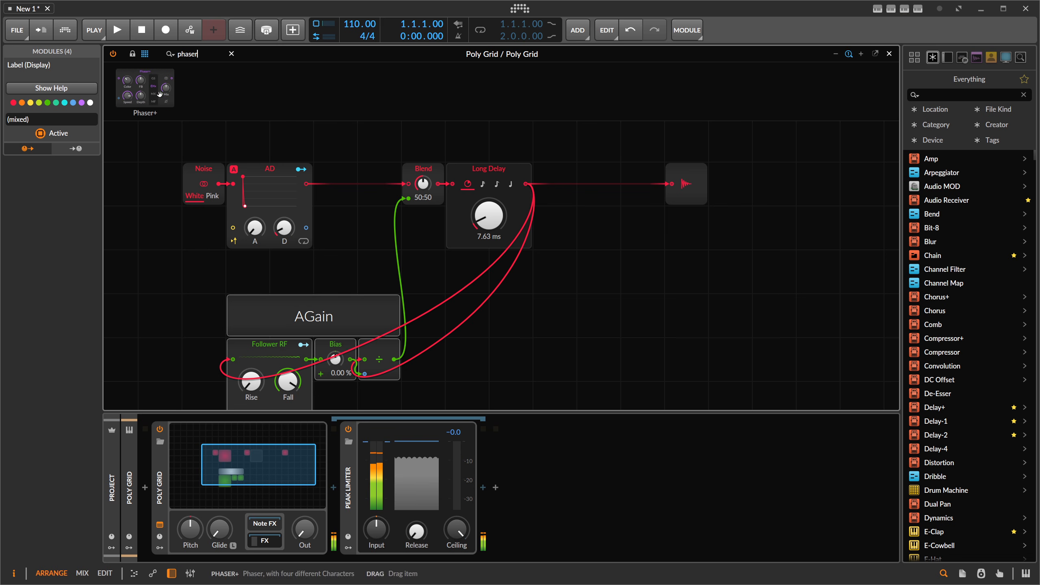
{"action": "left_click_drag", "start_coordinate": [159, 93], "coordinate": [691, 291]}
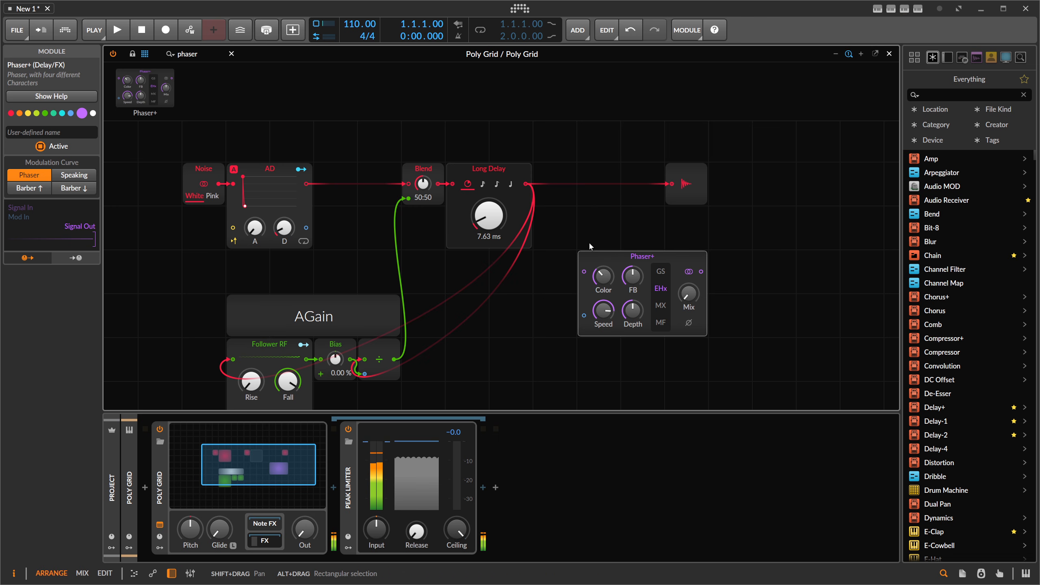
{"action": "left_click_drag", "start_coordinate": [606, 256], "coordinate": [562, 213]}
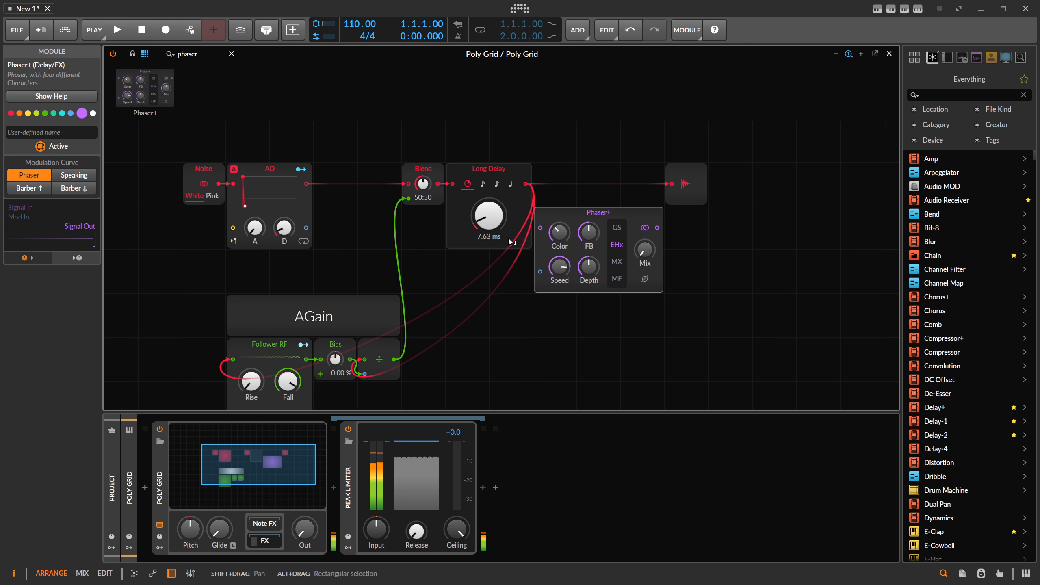
{"action": "left_click_drag", "start_coordinate": [526, 184], "coordinate": [540, 228]}
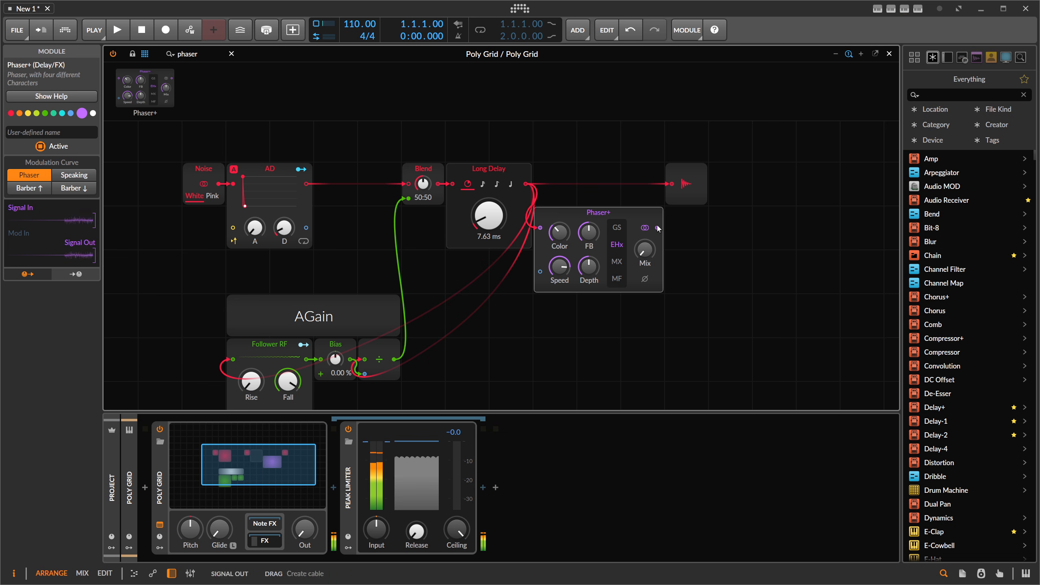
Route the Phaser+ output into Follower RF and Divide in place of the delay signal, and shift Phaser+ one grid cell down and right.
{"action": "left_click_drag", "start_coordinate": [658, 229], "coordinate": [232, 360]}
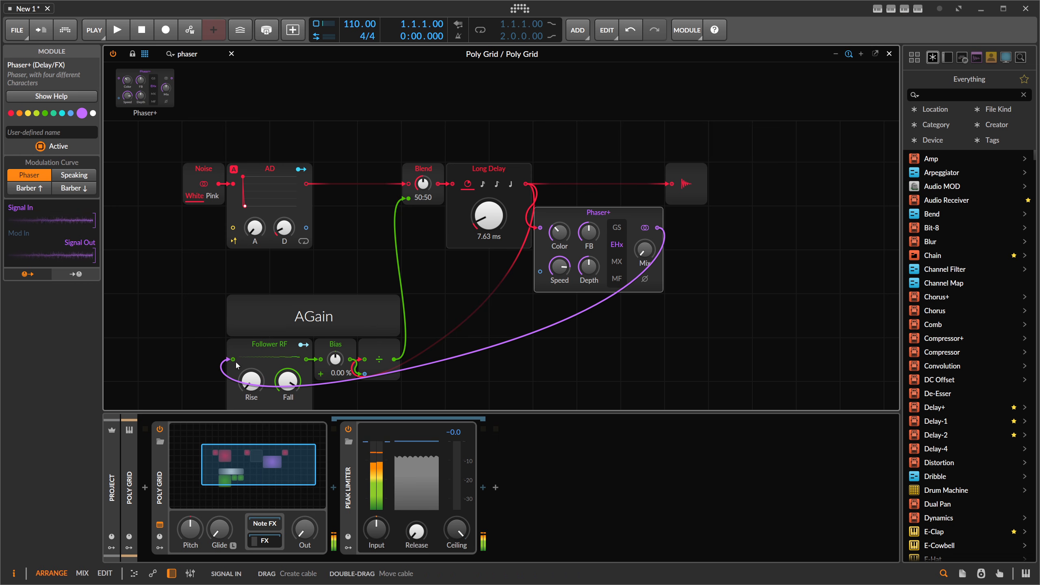
{"action": "left_click_drag", "start_coordinate": [658, 229], "coordinate": [365, 374]}
{"action": "left_click_drag", "start_coordinate": [625, 225], "coordinate": [716, 280]}
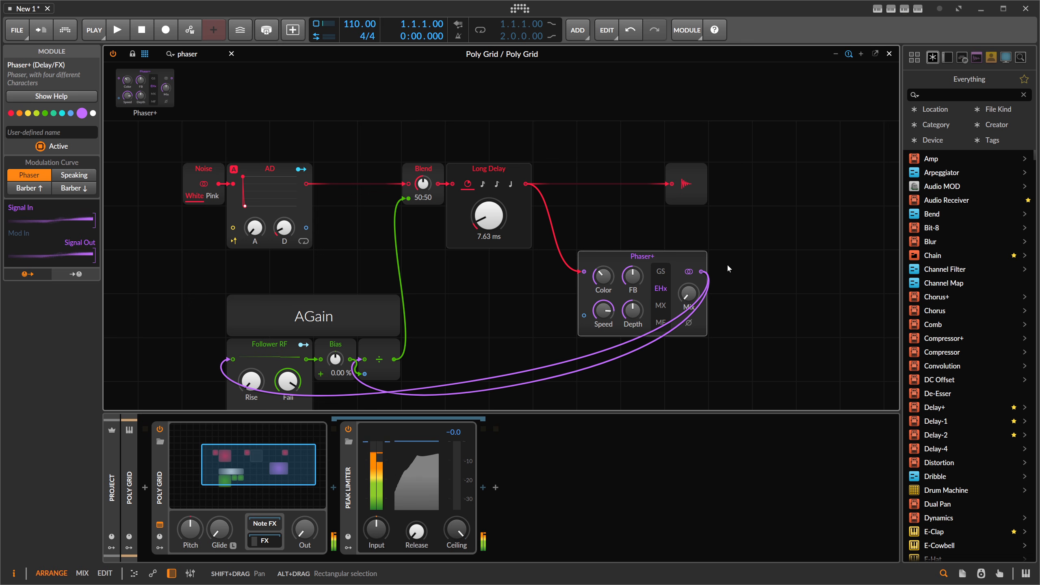
Insert a Gain - dB module between the Phaser+ output and the AGain block, spaced to the right of Phaser+.
{"action": "left_click", "coordinate": [190, 54]}
{"action": "type", "text": "gain"}
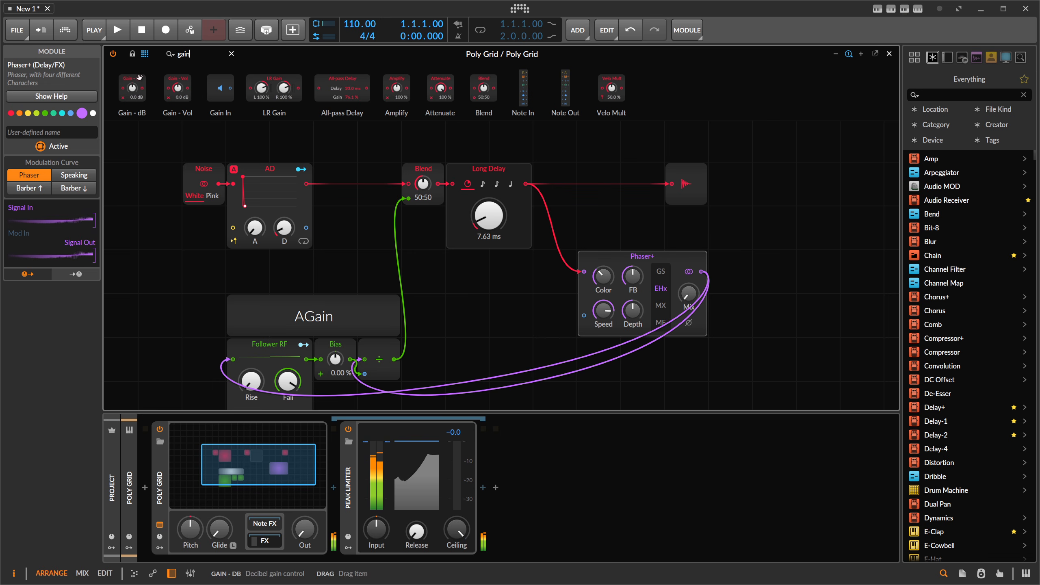
{"action": "left_click_drag", "start_coordinate": [132, 88], "coordinate": [634, 267]}
{"action": "left_click_drag", "start_coordinate": [730, 257], "coordinate": [774, 257]}
{"action": "scroll", "coordinate": [651, 254], "scroll_direction": "down", "scroll_amount": 2}
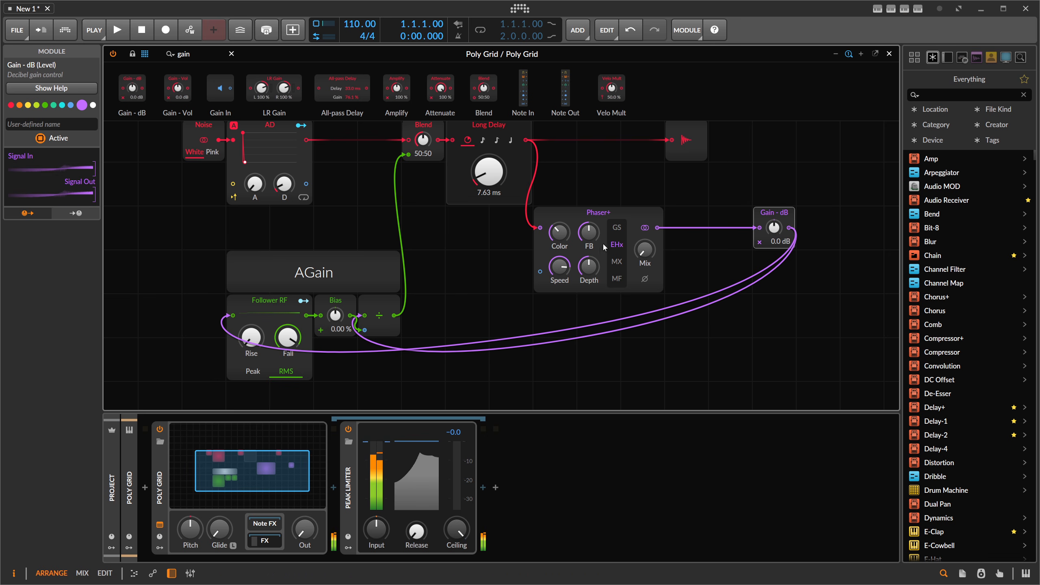
Lower the Phaser+ Speed to 0.01 Hz.
{"action": "key", "text": "ctrl+z"}
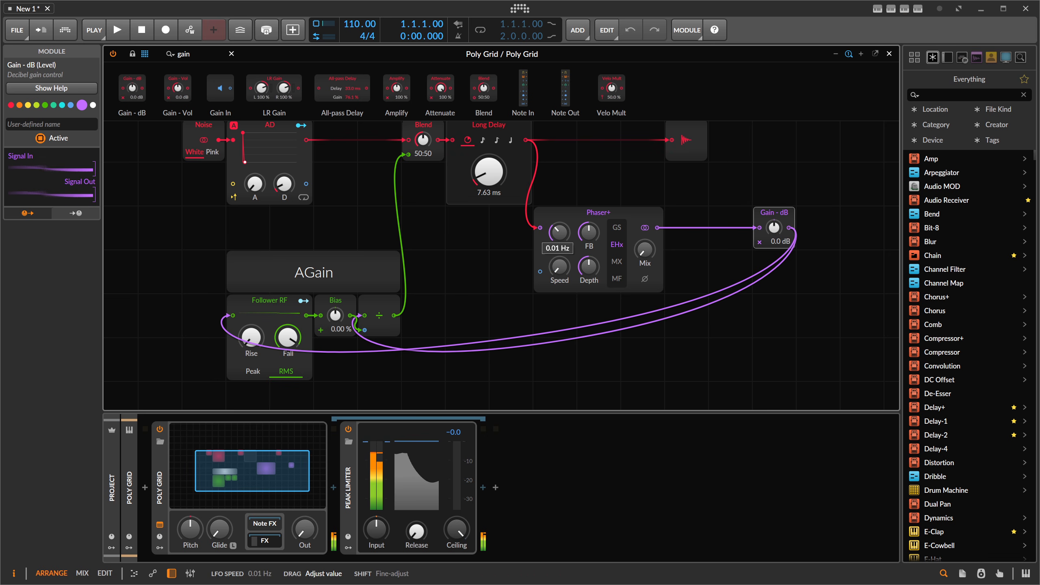
{"action": "key", "text": "ctrl+shift+z"}
{"action": "key", "text": "ctrl+z"}
{"action": "key", "text": "ctrl+shift+z"}
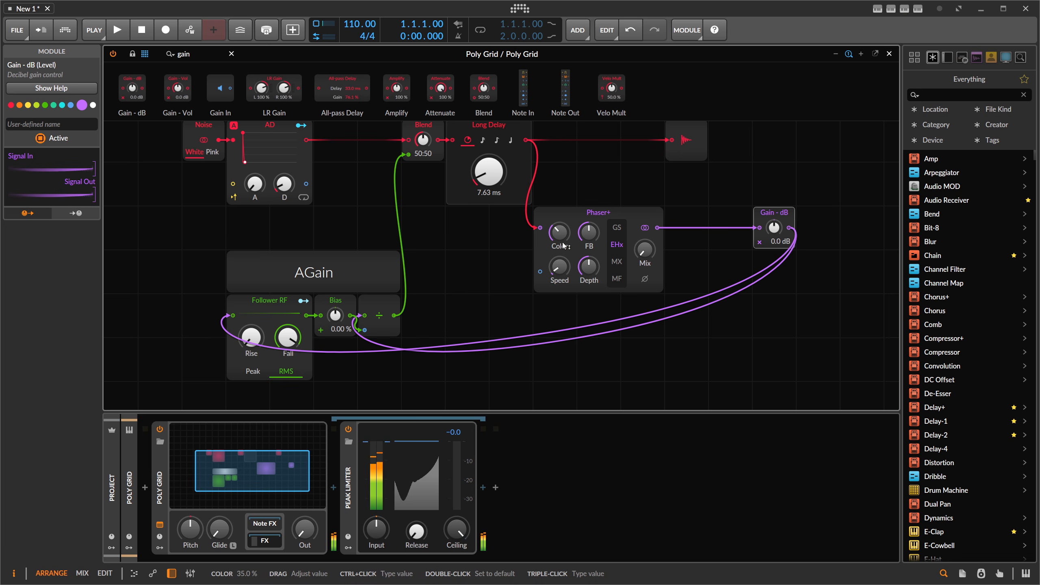
{"action": "key", "text": "ctrl+z"}
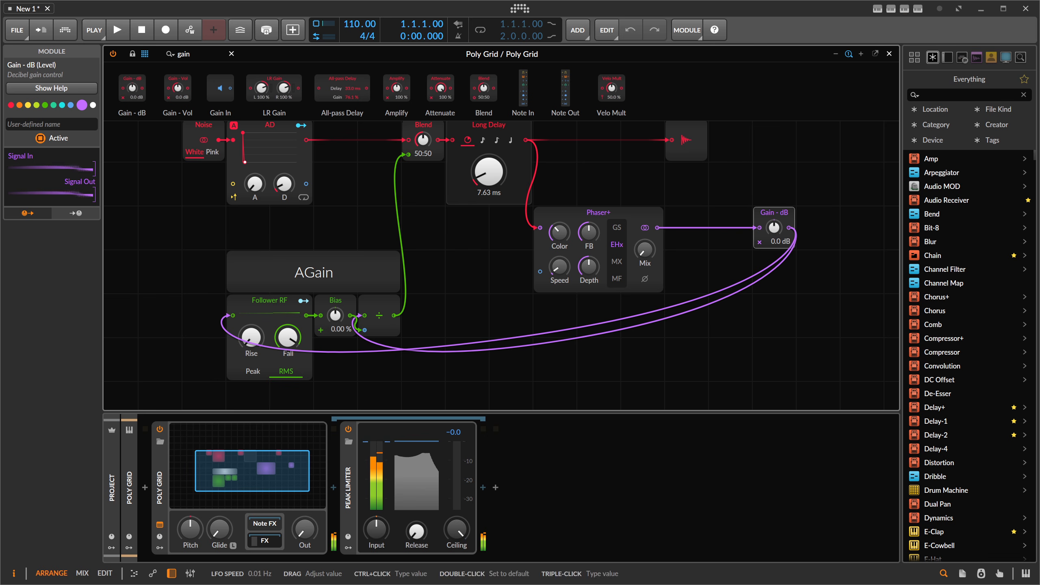
{"action": "key", "text": "ctrl+shift+z"}
{"action": "key", "text": "ctrl+z"}
{"action": "key", "text": "ctrl+shift+z"}
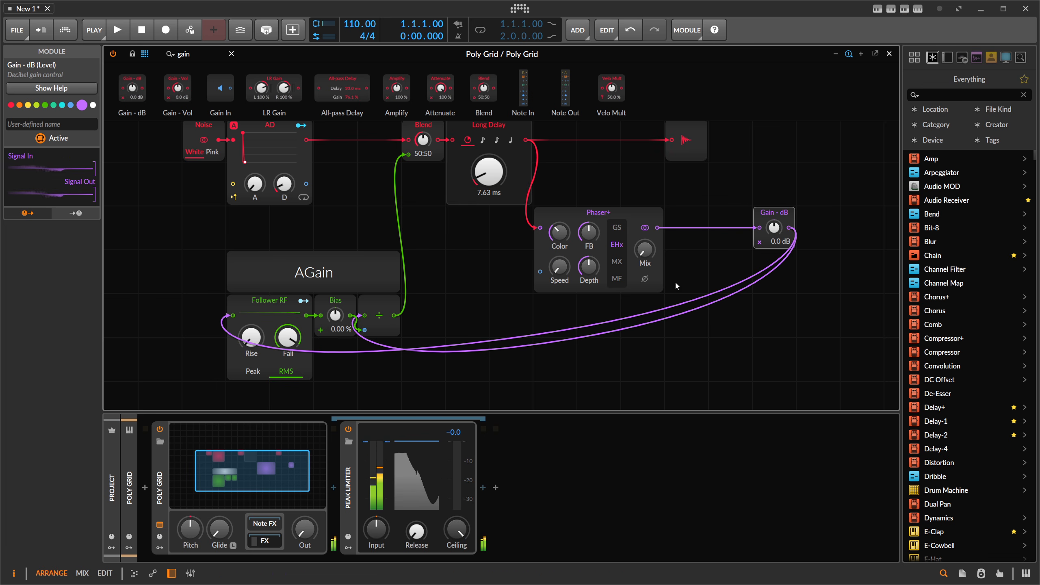
Turn up the Poly Grid output, switch Phaser+ to MX mode, raise its Mix and Speed, and lower its Depth.
{"action": "left_click_drag", "start_coordinate": [307, 529], "coordinate": [307, 484]}
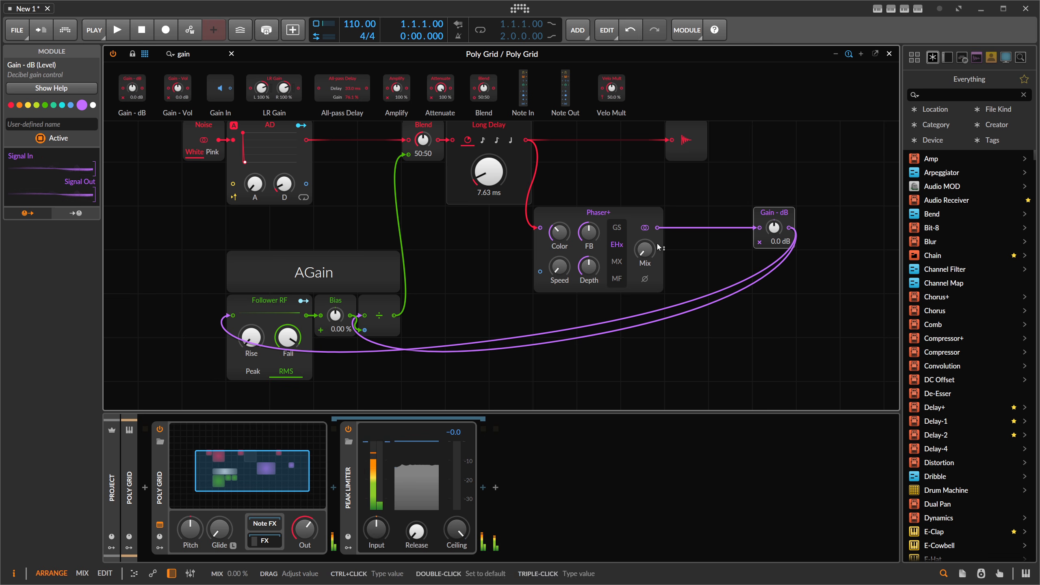
{"action": "left_click_drag", "start_coordinate": [646, 250], "coordinate": [645, 238]}
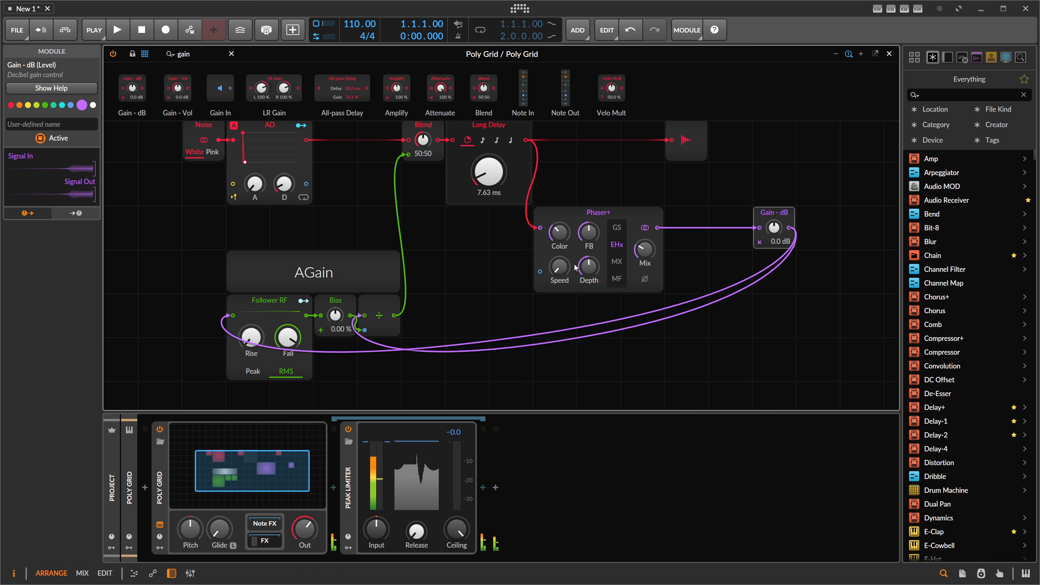
{"action": "left_click_drag", "start_coordinate": [560, 266], "coordinate": [589, 273]}
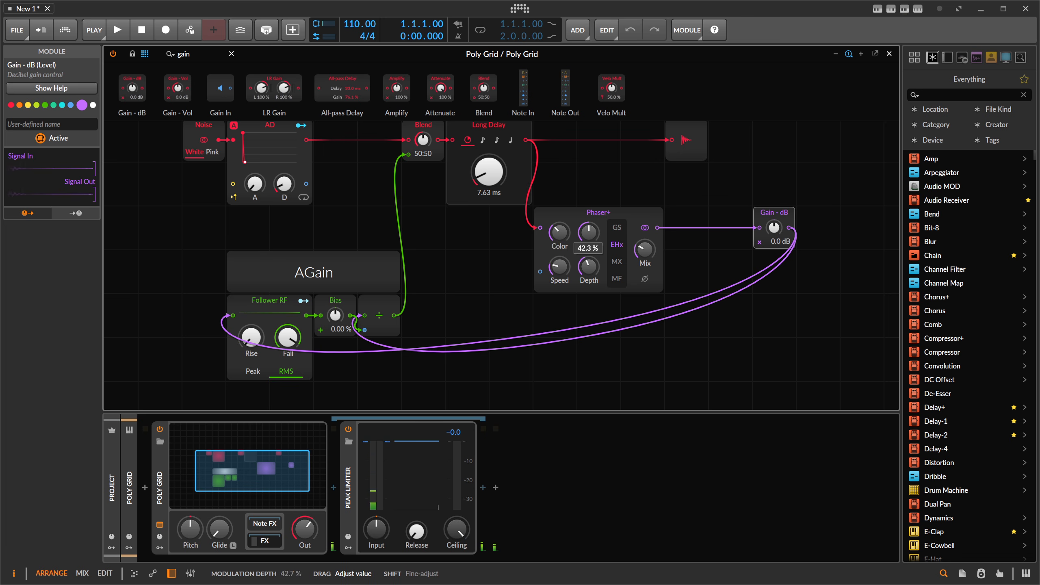
{"action": "left_click", "coordinate": [617, 261]}
{"action": "left_click_drag", "start_coordinate": [644, 249], "coordinate": [645, 244]}
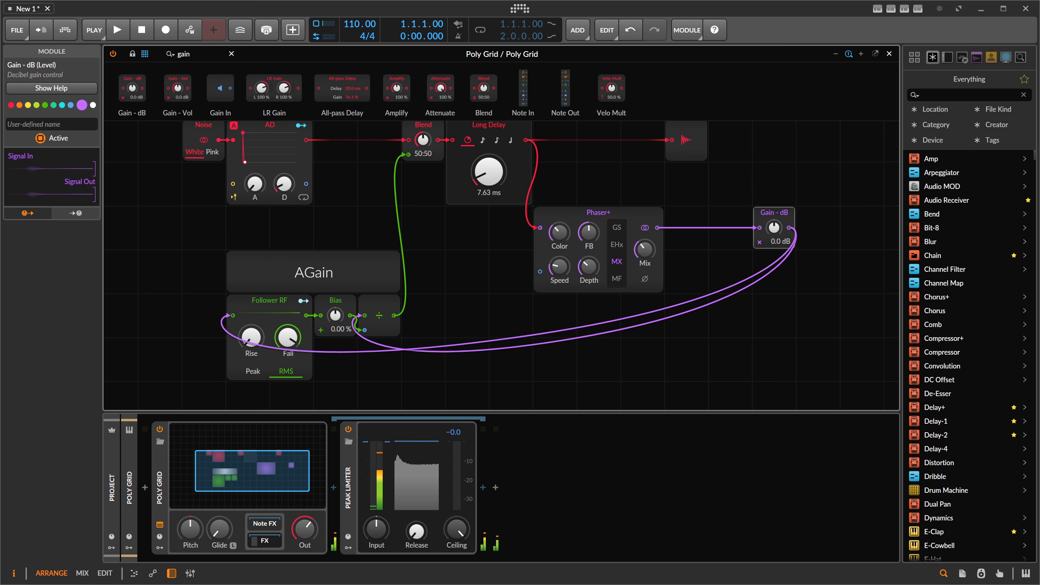
Adjust the Follower RF Fall and the Phaser+ Speed slightly, and set the Long Delay time to 37.6 ms.
{"action": "left_click_drag", "start_coordinate": [288, 337], "coordinate": [288, 335]}
{"action": "mouse_move", "coordinate": [488, 172]}
{"action": "left_mouse_down"}
{"action": "mouse_move", "coordinate": [488, 161]}
{"action": "mouse_move", "coordinate": [493, 174]}
{"action": "left_mouse_up"}
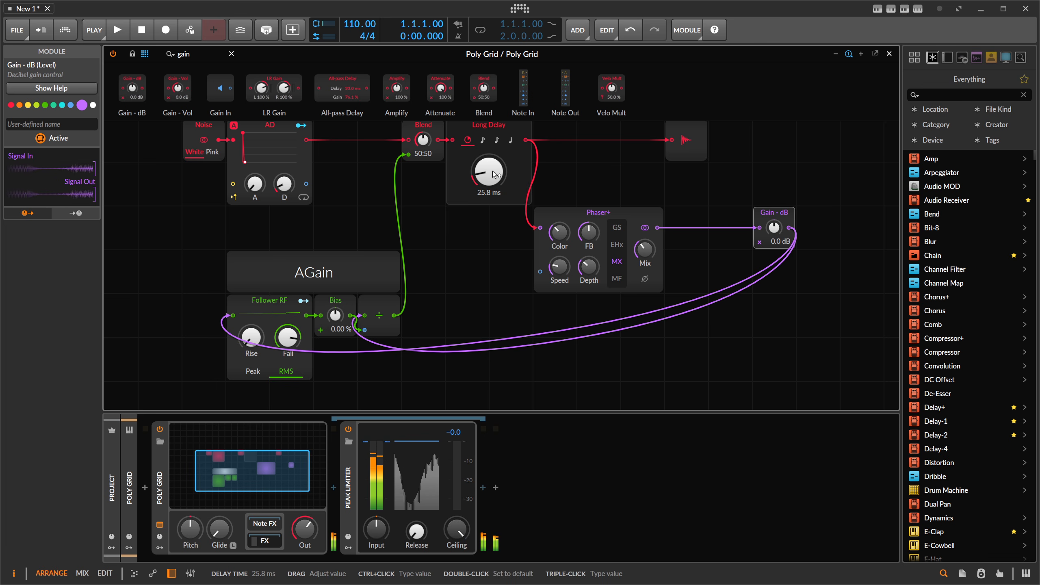
{"action": "left_click_drag", "start_coordinate": [561, 263], "coordinate": [561, 264]}
{"action": "scroll", "coordinate": [573, 272], "scroll_direction": "up", "scroll_amount": 2}
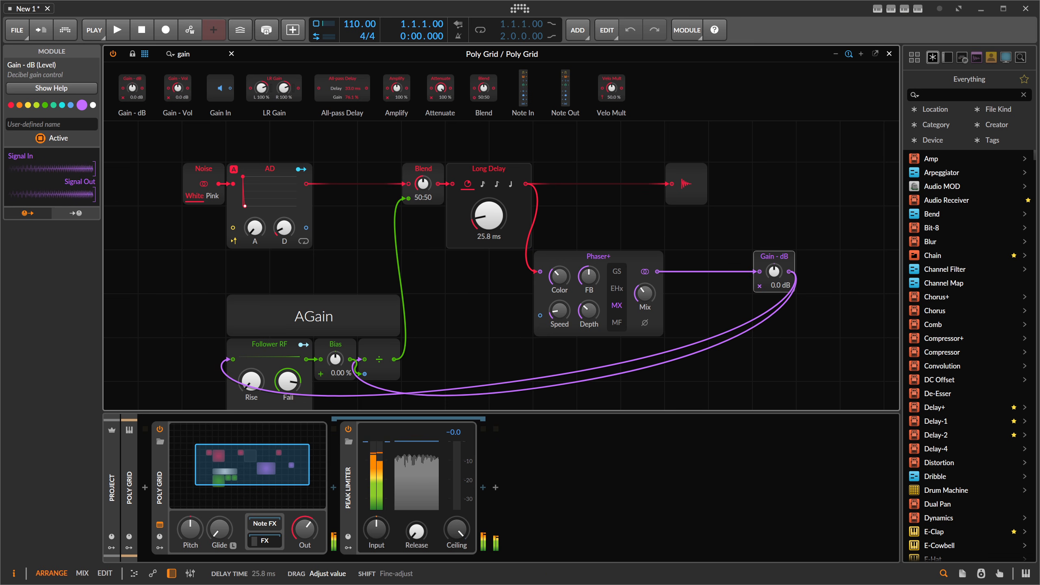
{"action": "left_click_drag", "start_coordinate": [489, 215], "coordinate": [489, 209]}
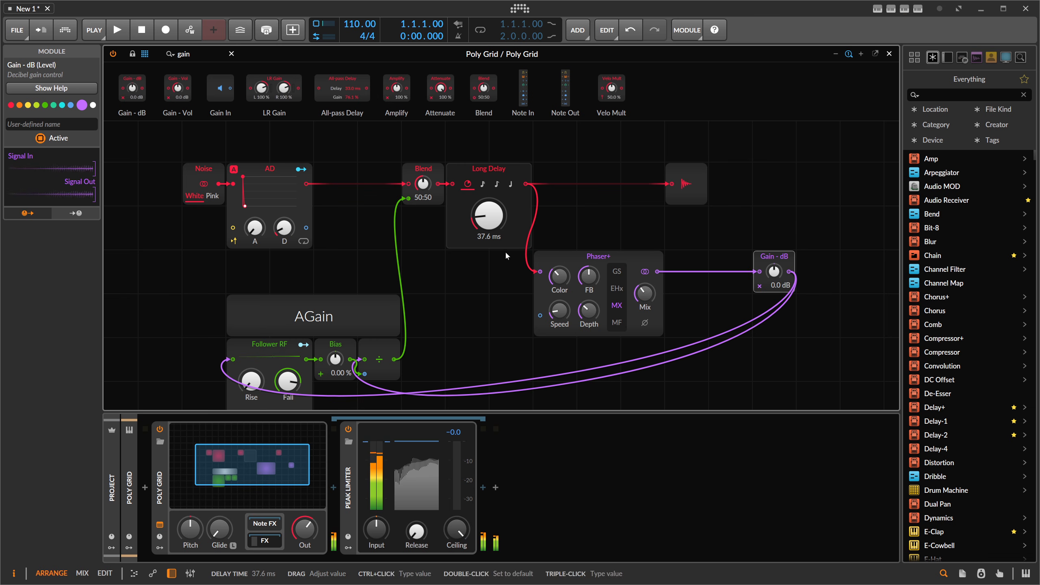
Insert a High-pass module between the Phaser+ output and Gain - dB, with its cutoff at 19.4 Hz.
{"action": "scroll", "coordinate": [486, 285], "scroll_direction": "down", "scroll_amount": 2}
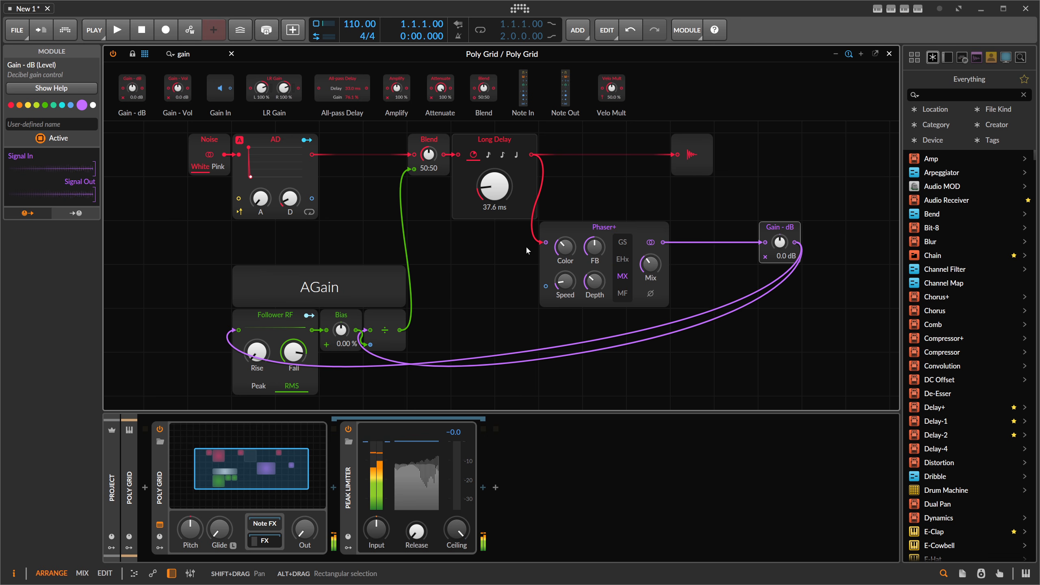
{"action": "type", "text": "hi"}
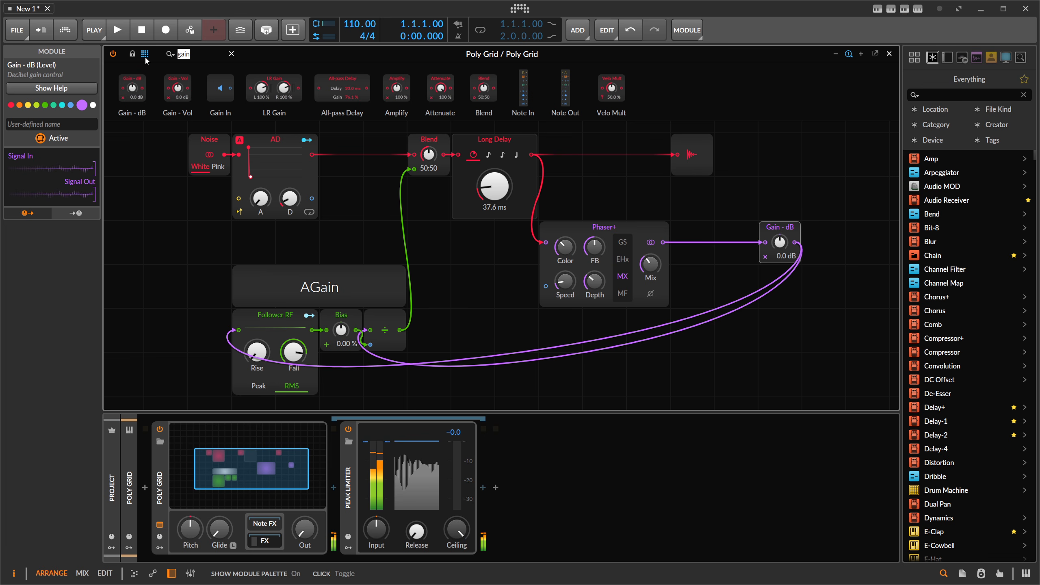
{"action": "type", "text": "gh"}
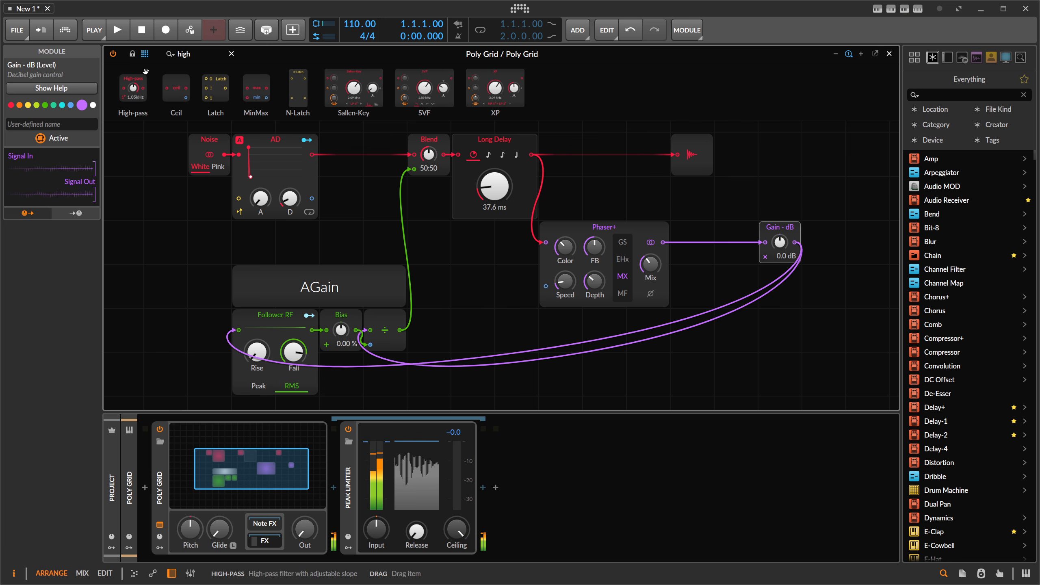
{"action": "left_click_drag", "start_coordinate": [133, 89], "coordinate": [679, 253]}
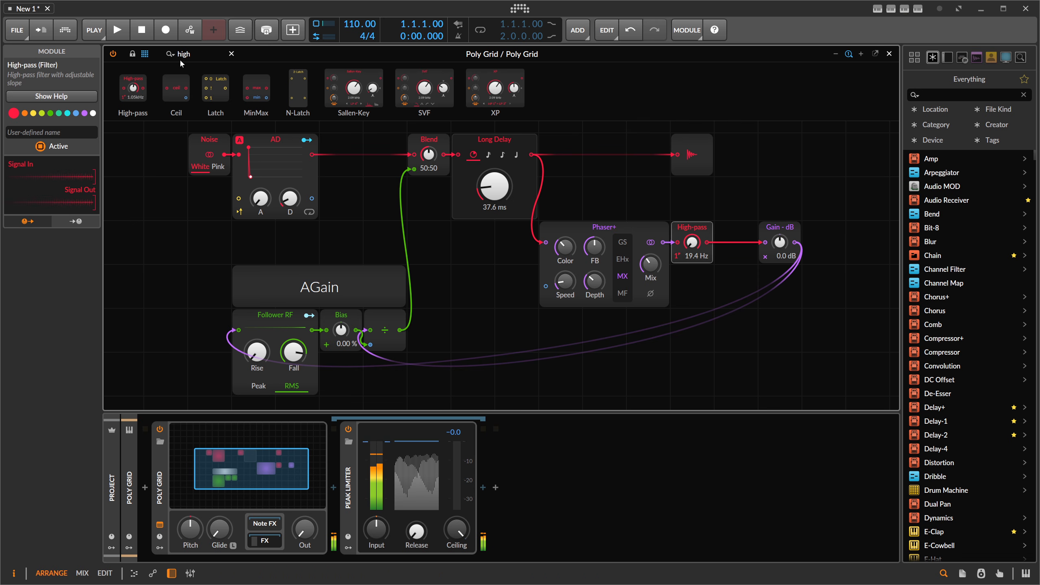
Insert a Low-pass module between High-pass and Gain - dB, with its cutoff at 33.5 kHz.
{"action": "left_click_drag", "start_coordinate": [196, 54], "coordinate": [94, 51]}
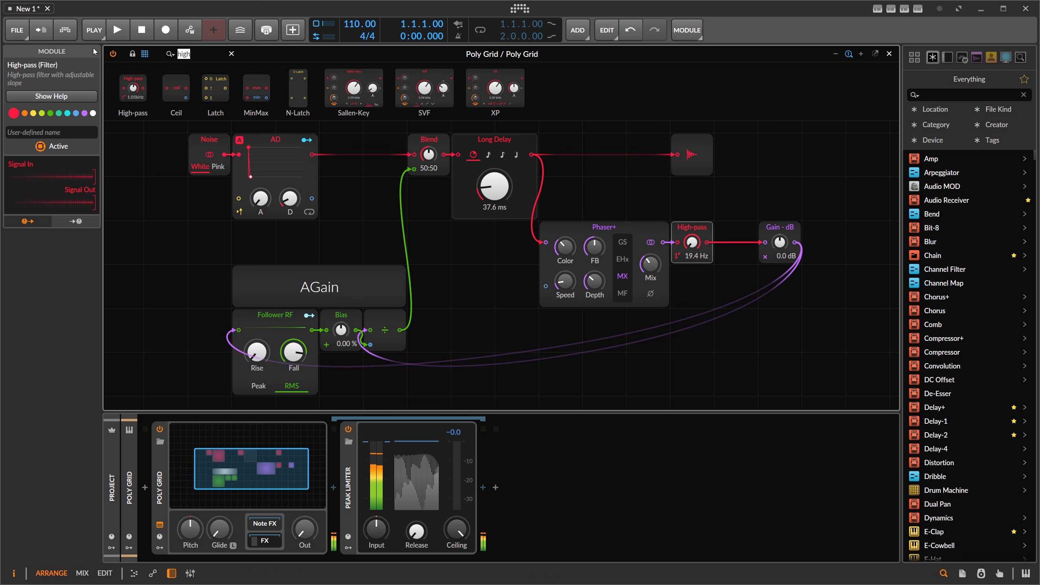
{"action": "type", "text": "low"}
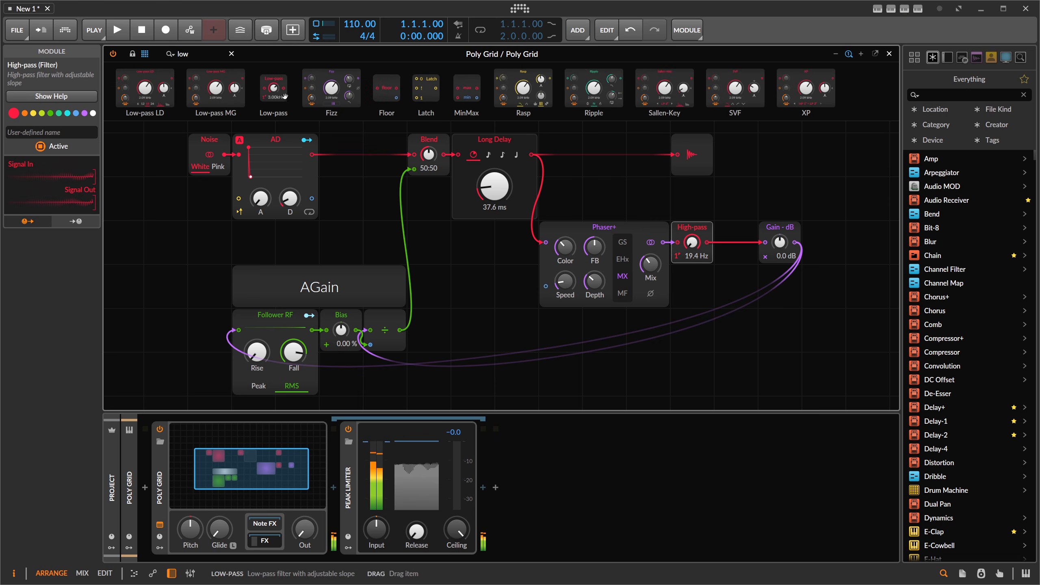
{"action": "left_click_drag", "start_coordinate": [284, 96], "coordinate": [735, 243]}
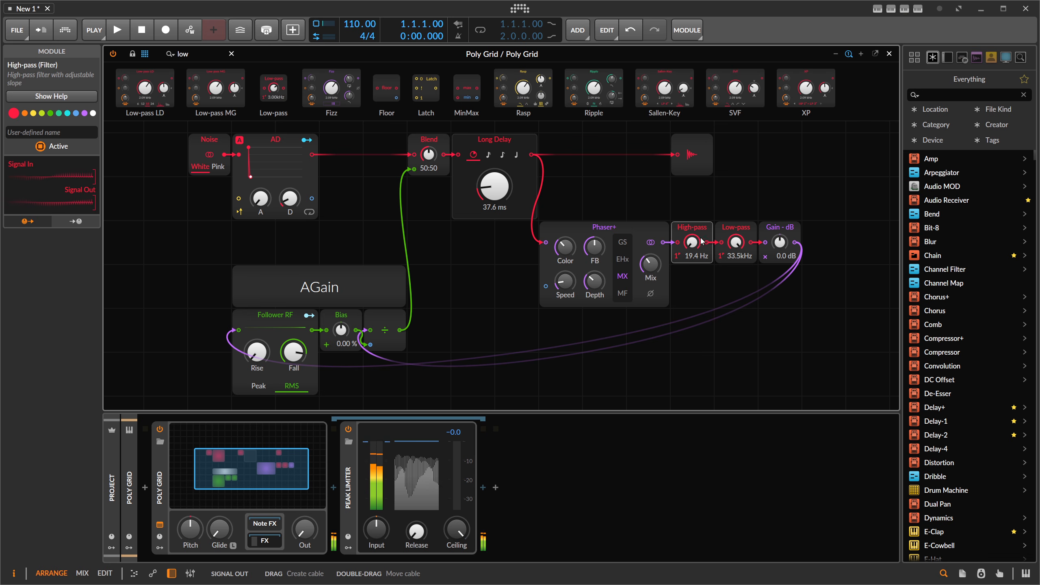
Turn up the Poly Grid output, and set the Long Delay time to 24.1 ms and the Low-pass cutoff to 754 Hz.
{"action": "left_click_drag", "start_coordinate": [305, 529], "coordinate": [304, 488]}
{"action": "left_click_drag", "start_coordinate": [487, 192], "coordinate": [488, 196]}
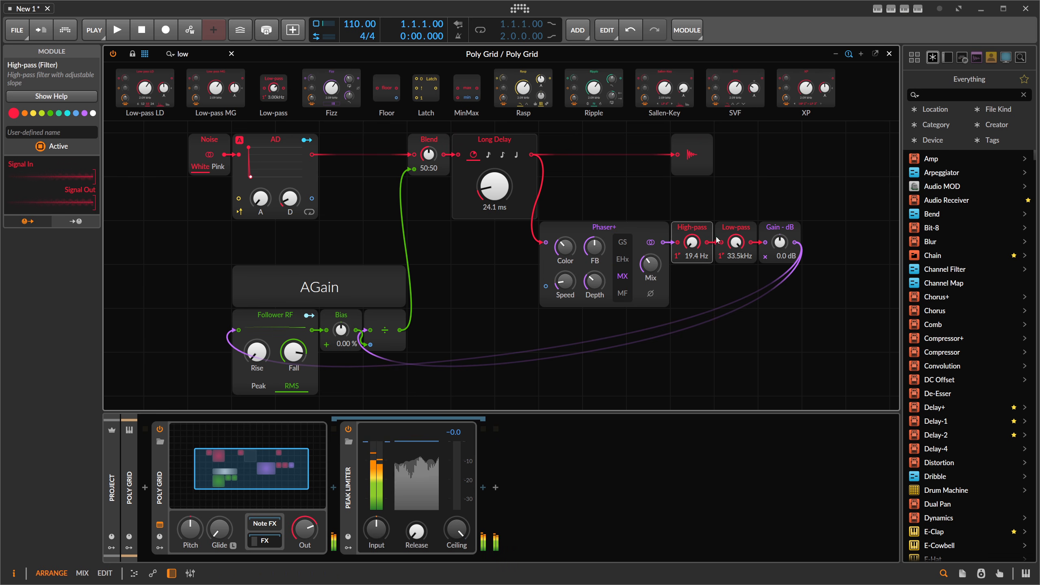
{"action": "left_click_drag", "start_coordinate": [736, 242], "coordinate": [735, 266]}
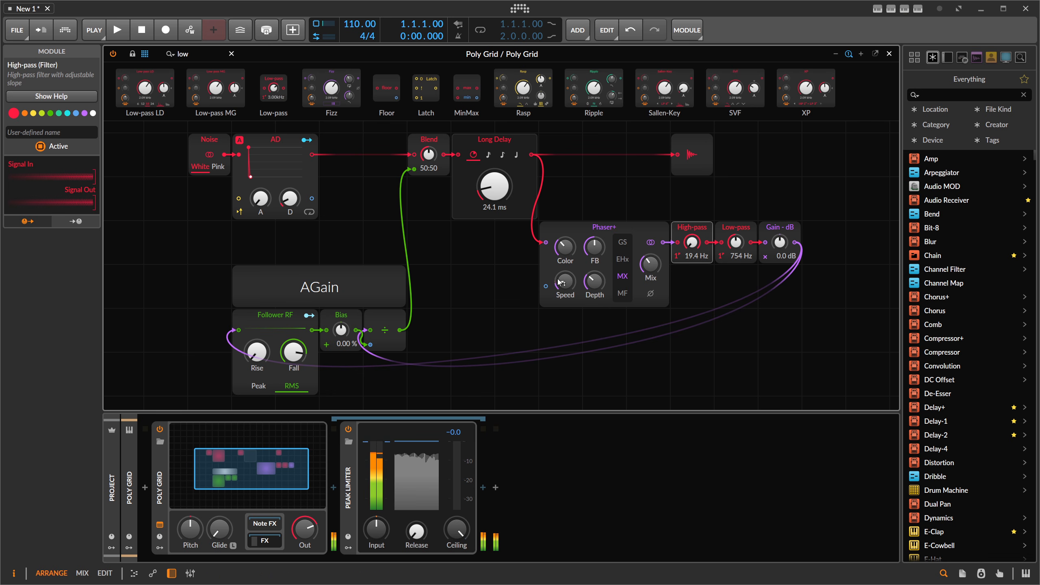
Switch Phaser+ to EHx mode and set the Low-pass cutoff to 7.32 kHz.
{"action": "left_click_drag", "start_coordinate": [595, 246], "coordinate": [595, 246]}
{"action": "left_click_drag", "start_coordinate": [650, 264], "coordinate": [648, 274]}
{"action": "left_click_drag", "start_coordinate": [735, 242], "coordinate": [736, 232]}
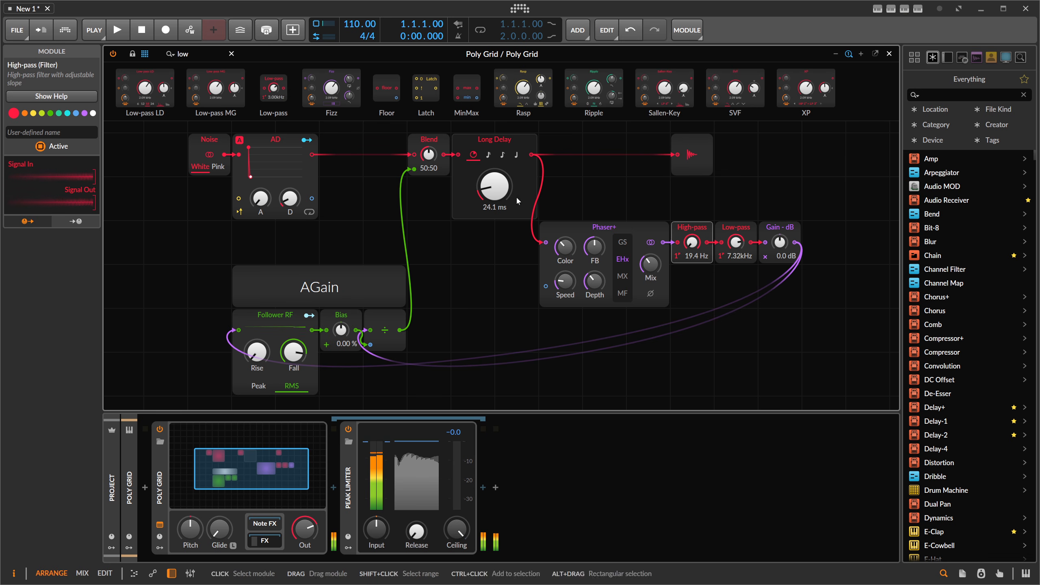
Set Long Delay to 44.7 ms, Low-pass to 22.8 kHz and High-pass to 252 Hz, and lower the Phaser+ Mix and Follower RF Fall.
{"action": "left_click_drag", "start_coordinate": [495, 187], "coordinate": [494, 183]}
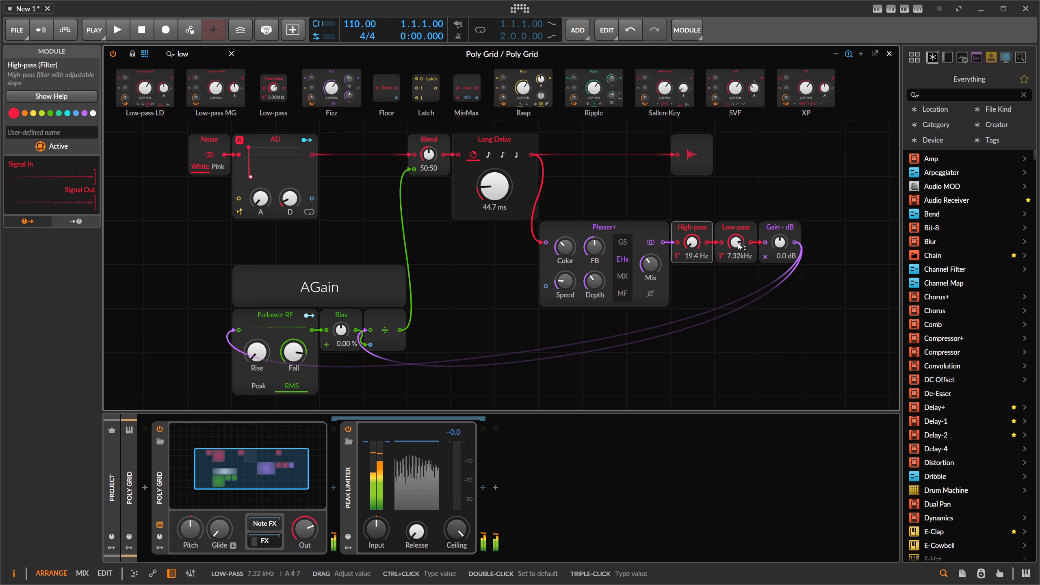
{"action": "left_click_drag", "start_coordinate": [736, 242], "coordinate": [651, 273]}
{"action": "left_click_drag", "start_coordinate": [297, 354], "coordinate": [296, 362]}
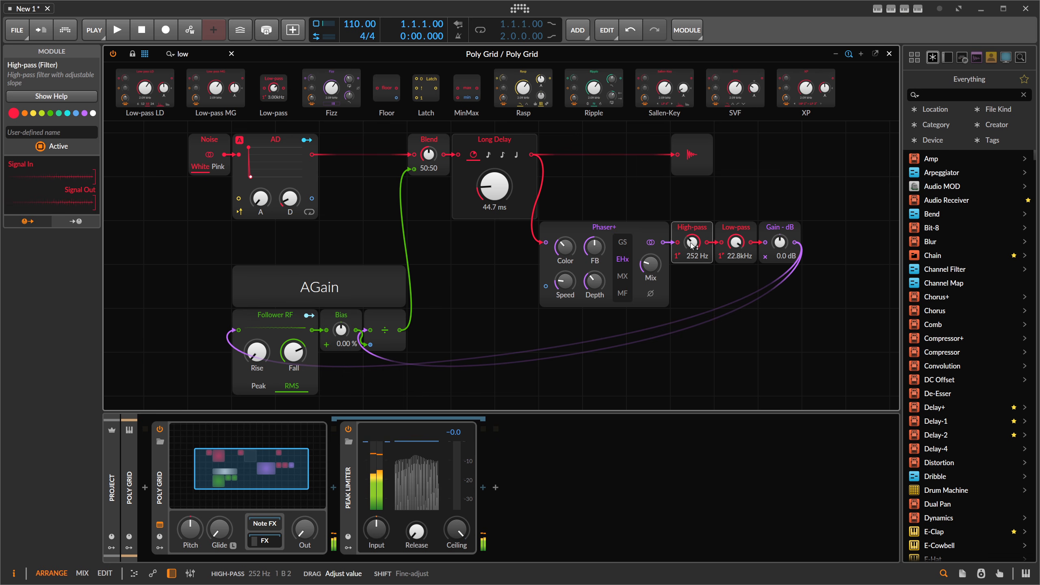
{"action": "scroll", "coordinate": [691, 243], "scroll_direction": "up", "scroll_amount": 3}
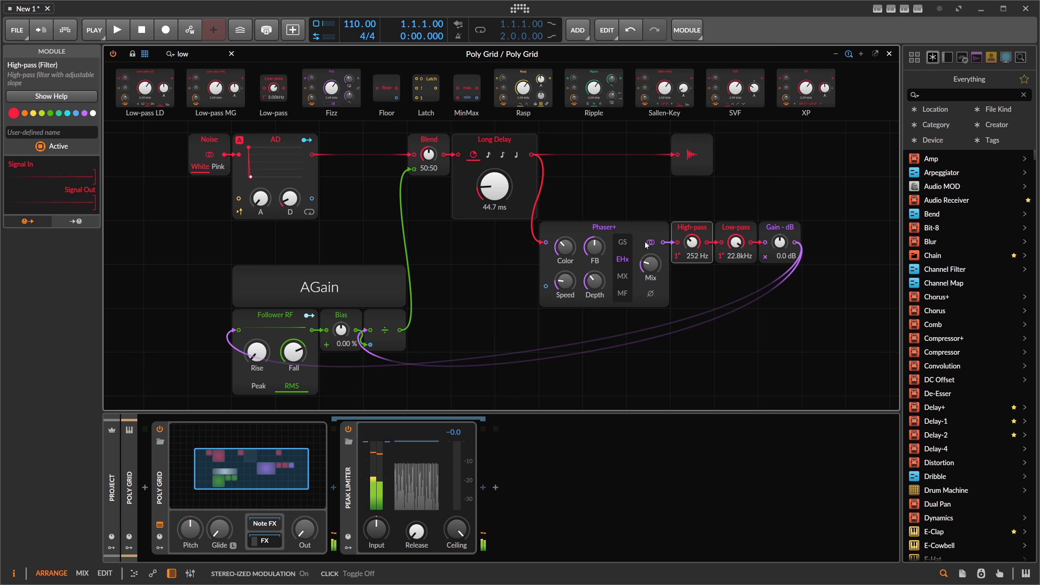
Set the High-pass cutoff to 19.4 Hz, the Low-pass cutoff to 1.32 kHz and the Poly Grid output to −7.2 dB.
{"action": "left_click_drag", "start_coordinate": [696, 242], "coordinate": [737, 244]}
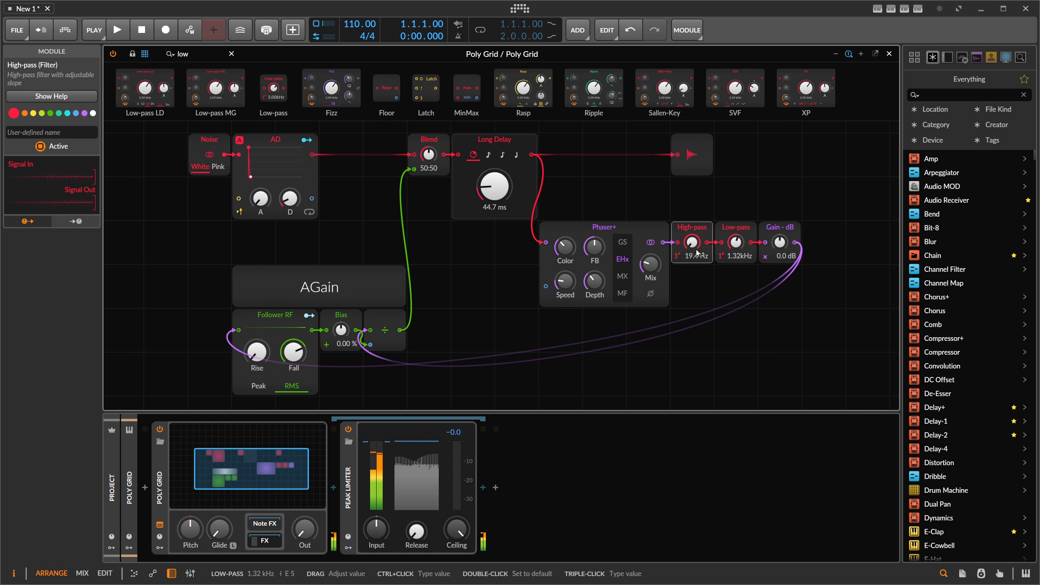
{"action": "left_click_drag", "start_coordinate": [304, 529], "coordinate": [305, 531]}
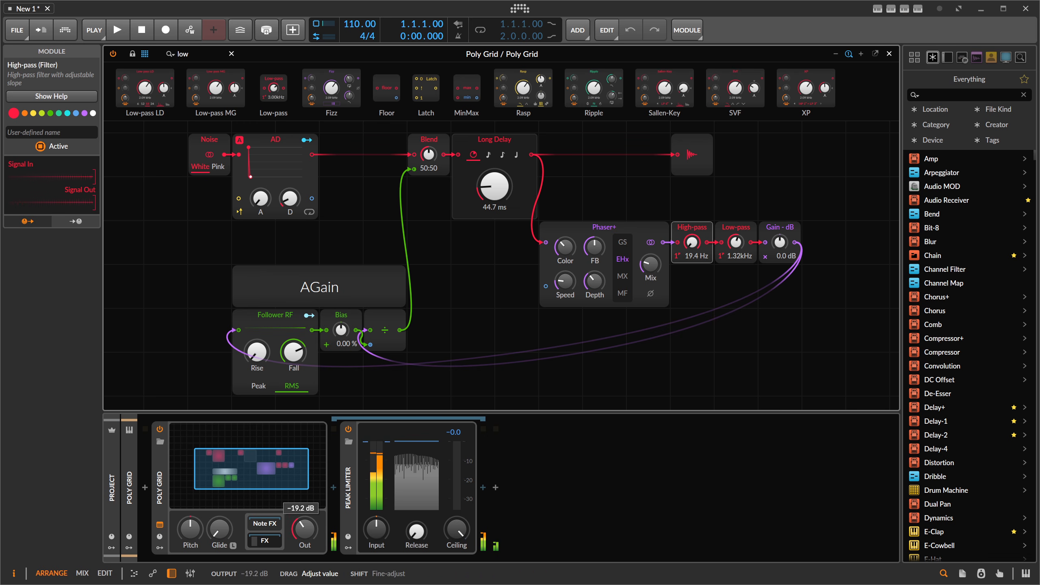
{"action": "left_click_drag", "start_coordinate": [305, 528], "coordinate": [304, 521]}
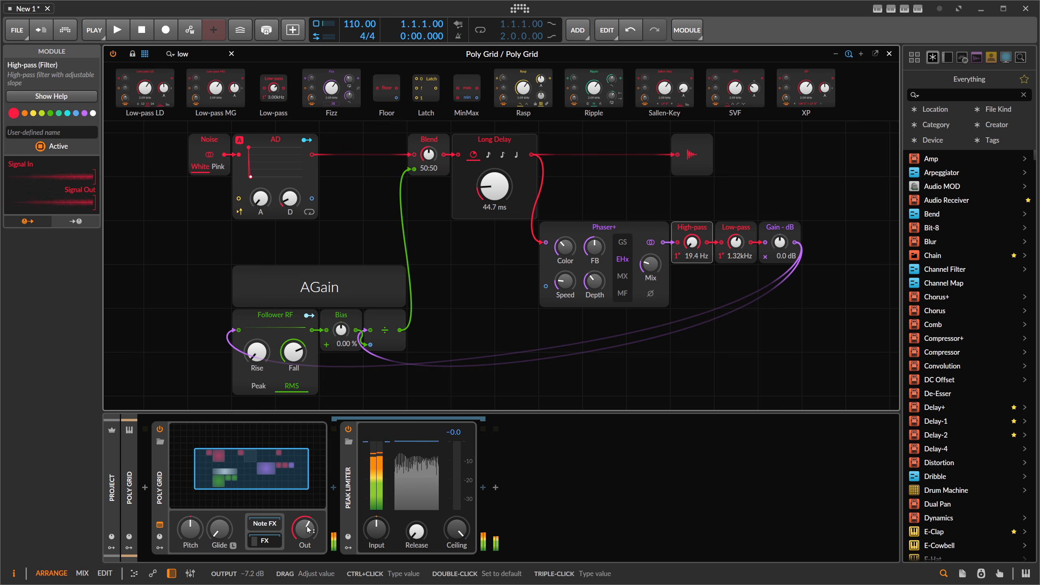
Set the Long Delay time to 13.2 ms and raise the Phaser+ Color, Speed and Mix.
{"action": "left_click_drag", "start_coordinate": [495, 187], "coordinate": [495, 183]}
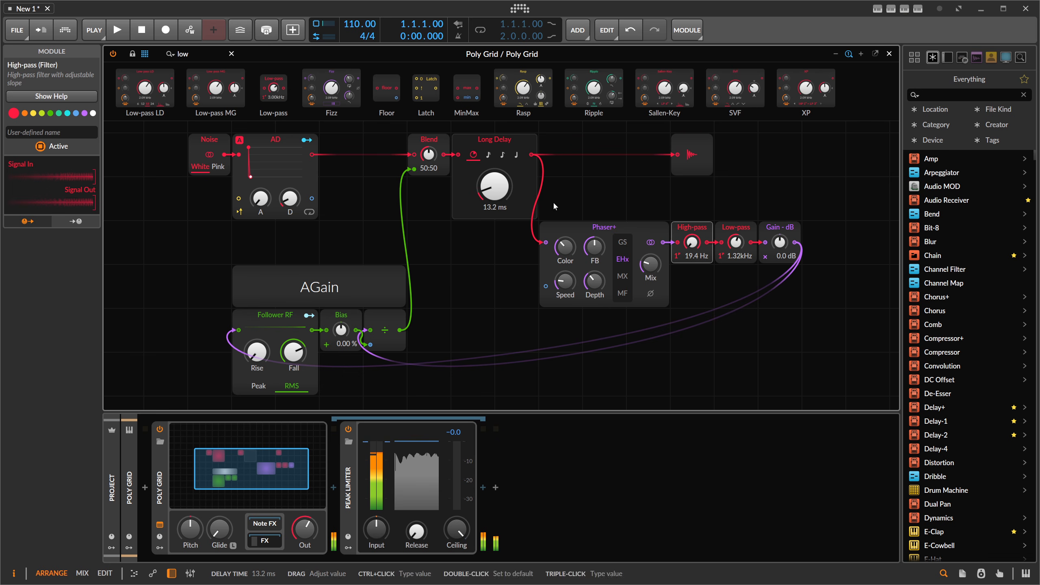
{"action": "left_click_drag", "start_coordinate": [648, 266], "coordinate": [648, 262]}
{"action": "left_click_drag", "start_coordinate": [565, 282], "coordinate": [568, 269]}
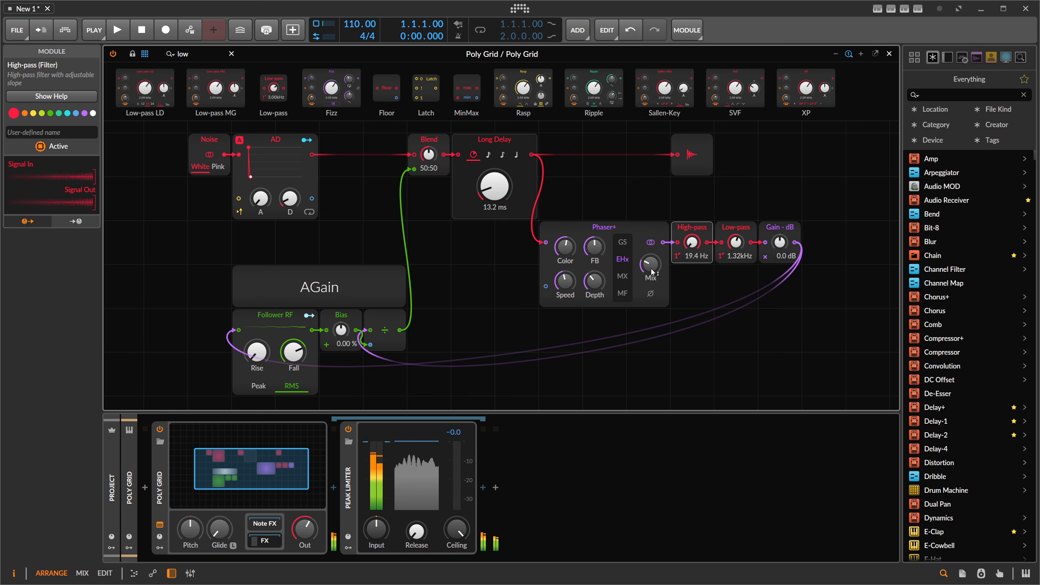
{"action": "left_click_drag", "start_coordinate": [652, 271], "coordinate": [652, 258]}
Set the Low-pass cutoff to 28.7 kHz, the High-pass cutoff to 50.9 Hz and the Long Delay time to 6.89 ms.
{"action": "mouse_move", "coordinate": [738, 245]}
{"action": "left_mouse_down"}
{"action": "mouse_move", "coordinate": [737, 221]}
{"action": "mouse_move", "coordinate": [737, 234]}
{"action": "left_mouse_up"}
{"action": "left_click_drag", "start_coordinate": [692, 245], "coordinate": [692, 234]}
{"action": "left_click_drag", "start_coordinate": [495, 188], "coordinate": [495, 188]}
{"action": "left_click_drag", "start_coordinate": [692, 243], "coordinate": [694, 245]}
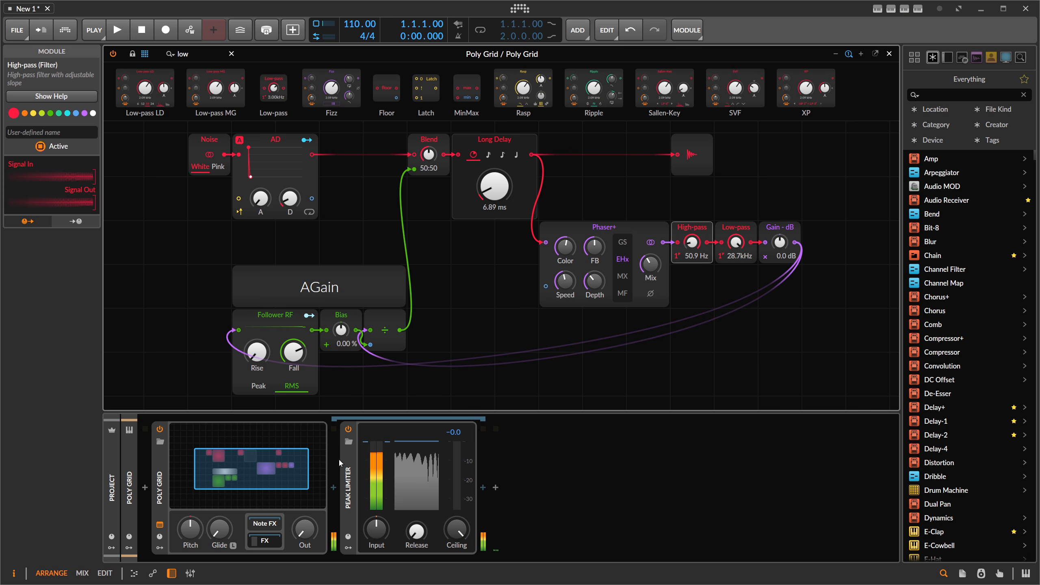
Insert the ValhallaSupermassive reverb into the effect chain between Poly Grid and Peak Limiter.
{"action": "left_click", "coordinate": [333, 488]}
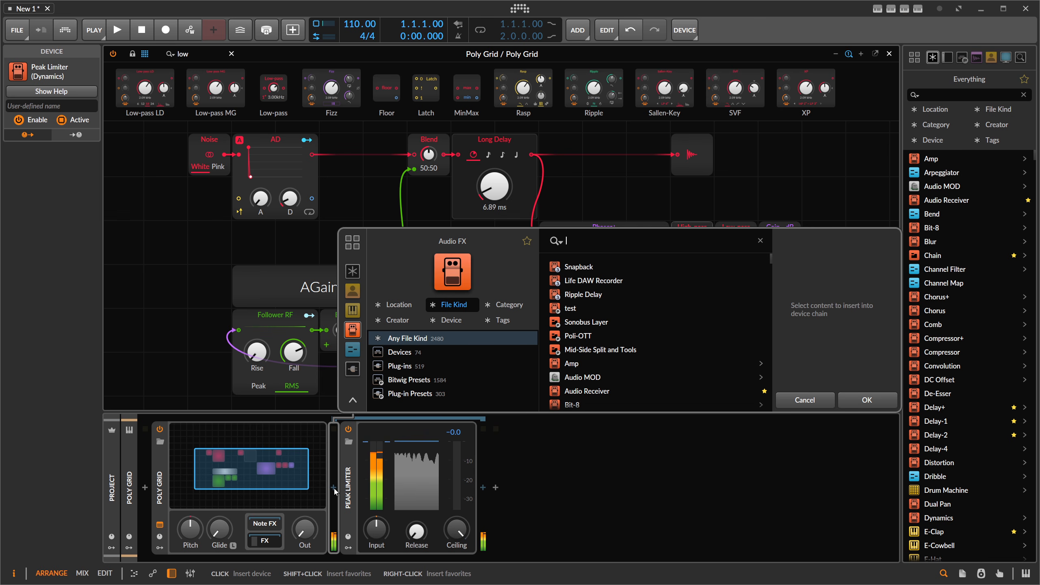
{"action": "type", "text": "super"}
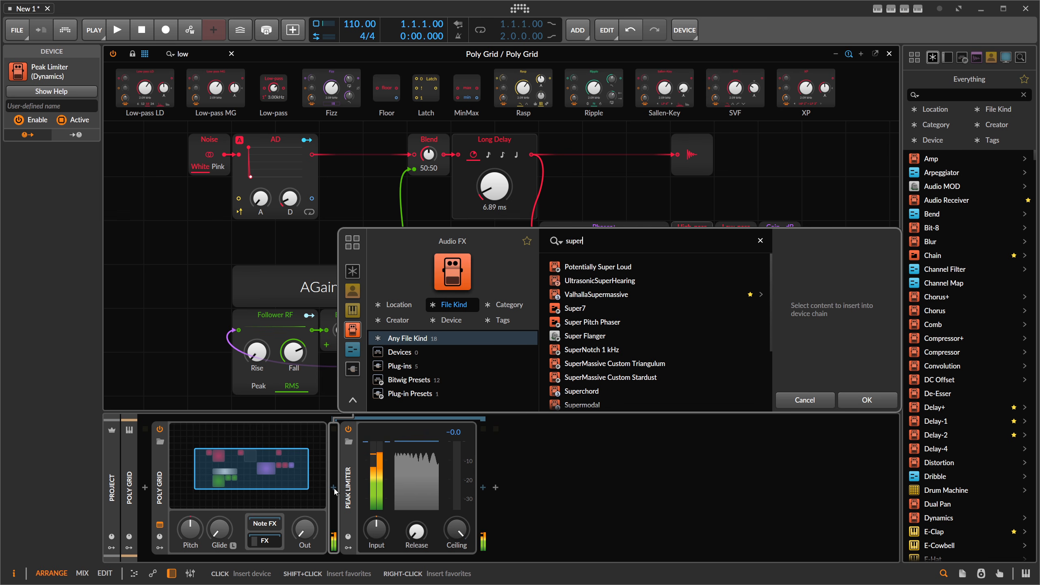
{"action": "double_click", "coordinate": [596, 294]}
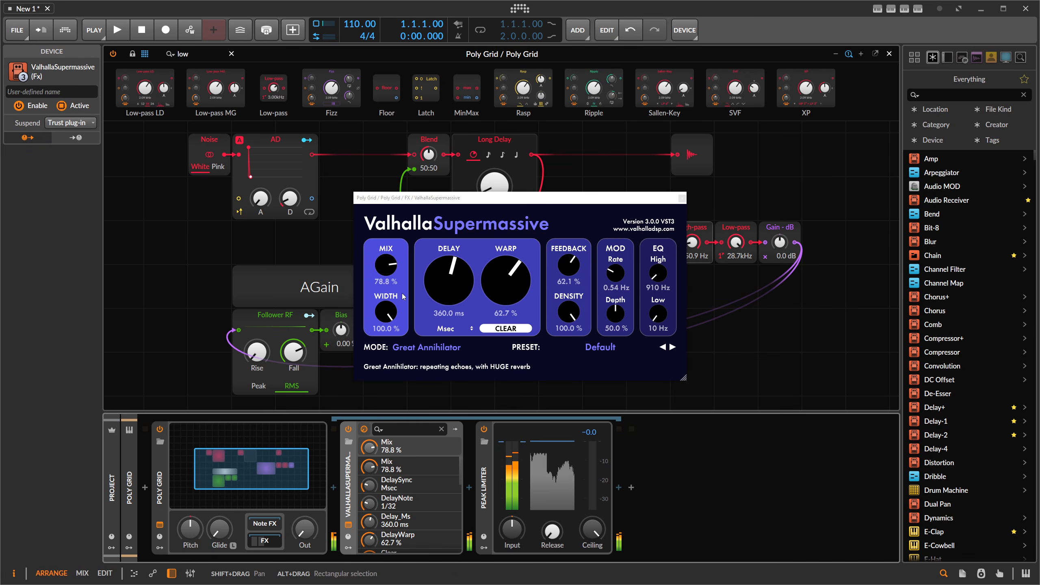
Set the ValhallaSupermassive Mix to 50.4 % and the Poly Grid output to −5.5 dB.
{"action": "left_click_drag", "start_coordinate": [387, 266], "coordinate": [388, 295]}
{"action": "left_click_drag", "start_coordinate": [305, 529], "coordinate": [310, 520]}
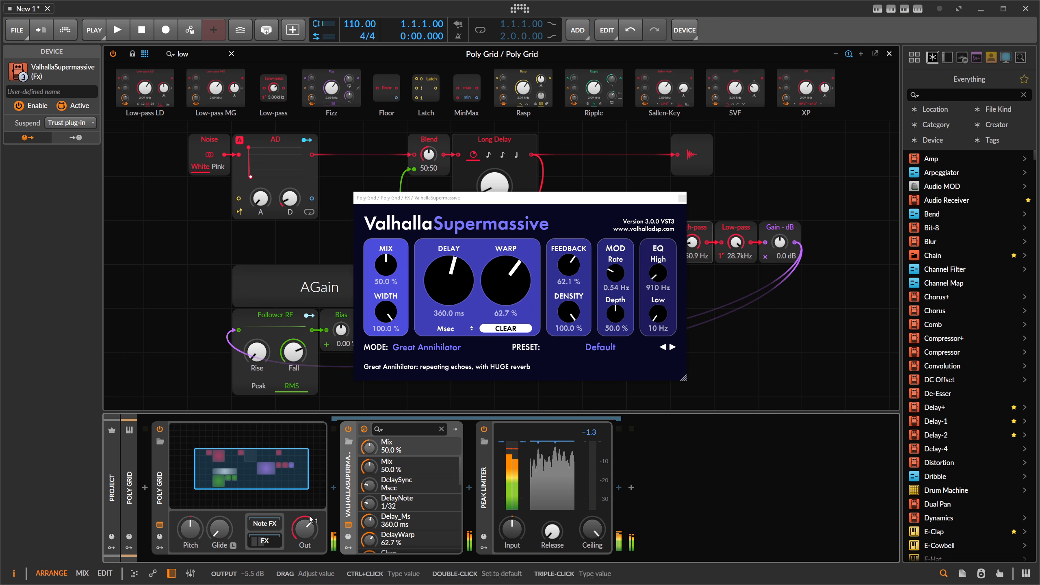
{"action": "left_click_drag", "start_coordinate": [386, 266], "coordinate": [385, 264]}
Set the ValhallaSupermassive Warp to 100 % and close the plug-in window.
{"action": "left_click_drag", "start_coordinate": [515, 200], "coordinate": [526, 203]}
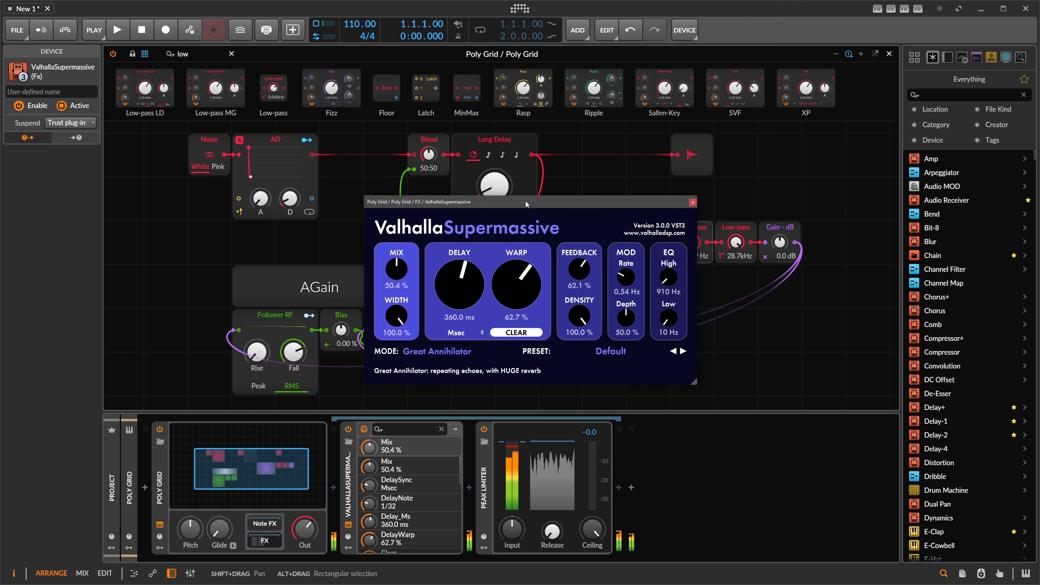
{"action": "left_click_drag", "start_coordinate": [516, 284], "coordinate": [517, 261]}
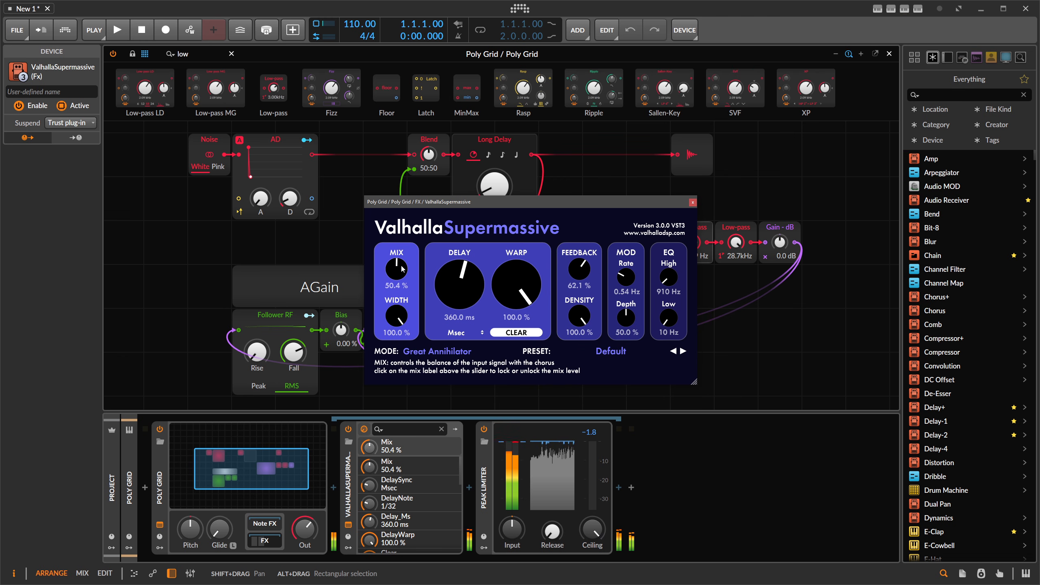
{"action": "left_click", "coordinate": [693, 202]}
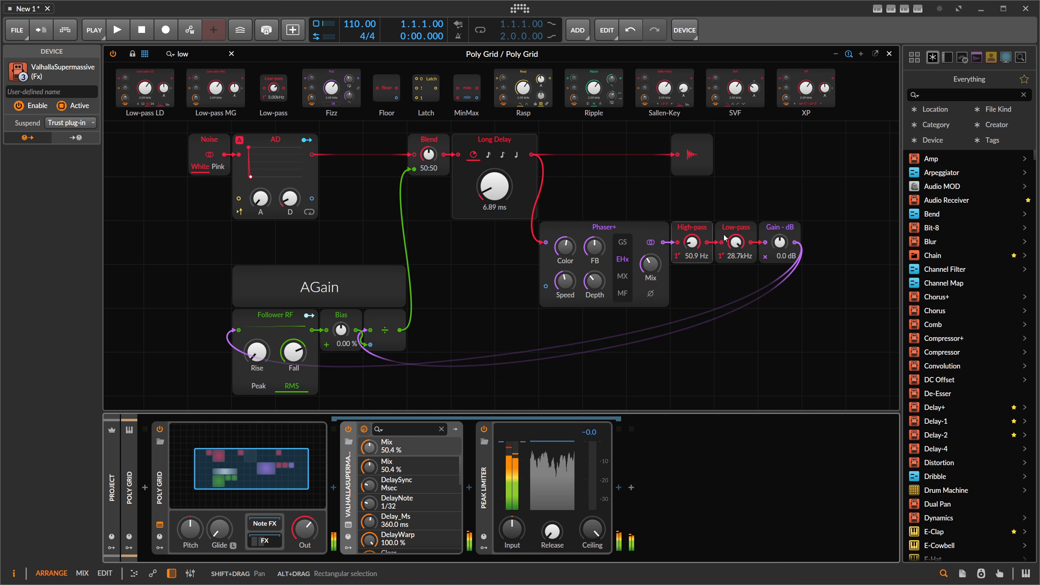
Set the Low-pass cutoff to 1.32 kHz, the High-pass cutoff to 30.9 Hz and the Phaser+ Depth to 87.0 %.
{"action": "left_click_drag", "start_coordinate": [735, 242], "coordinate": [735, 294]}
{"action": "left_click_drag", "start_coordinate": [651, 264], "coordinate": [650, 262]}
{"action": "left_click_drag", "start_coordinate": [594, 282], "coordinate": [594, 275]}
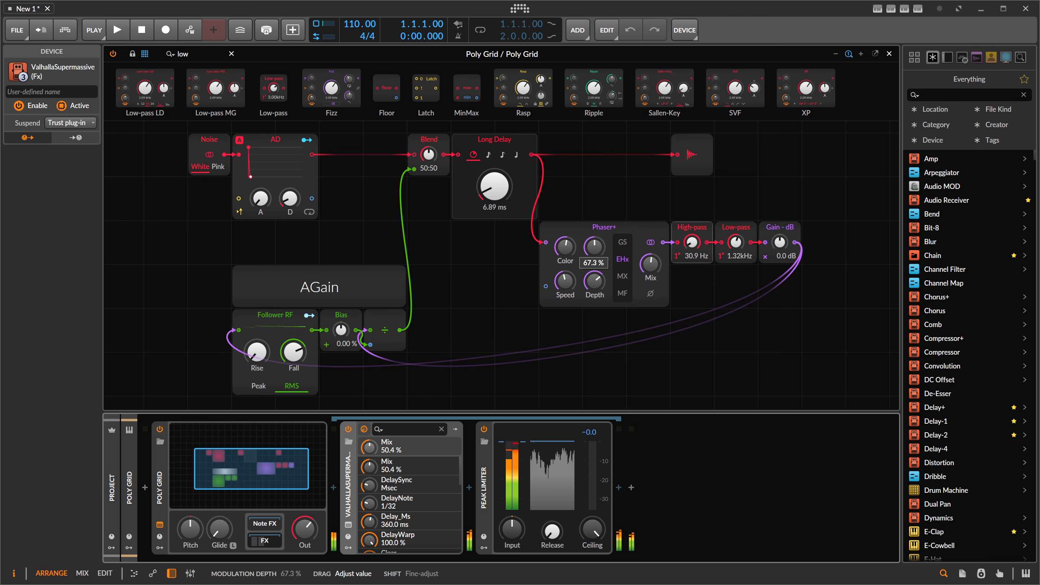
{"action": "left_click_drag", "start_coordinate": [594, 274], "coordinate": [595, 277]}
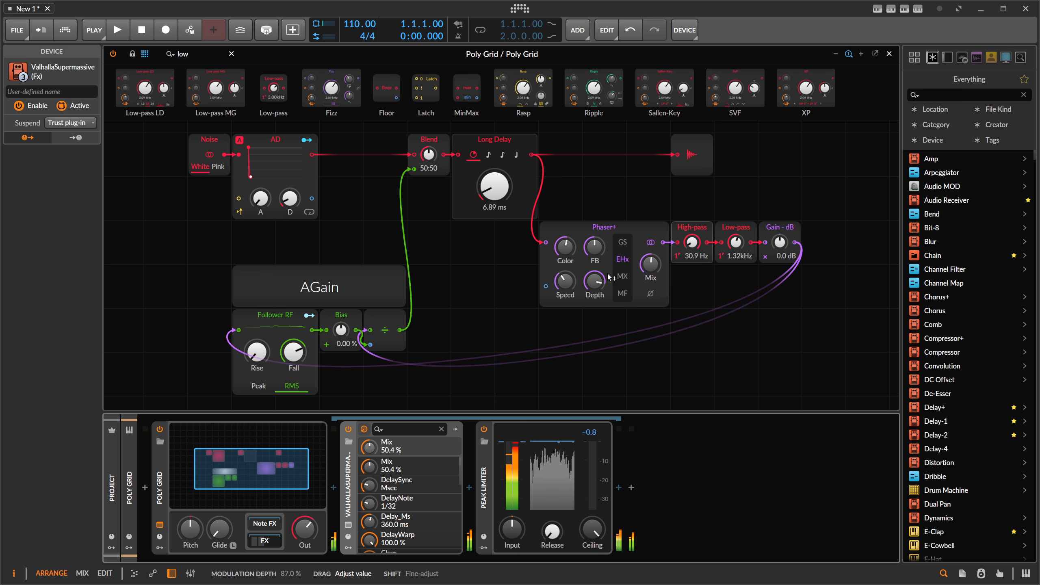
Set the High-pass cutoff to 19.4 Hz, the Low-pass to 7.32 kHz and the Long Delay to 13.2 ms, and lower the Poly Grid output.
{"action": "left_click_drag", "start_coordinate": [692, 243], "coordinate": [736, 246]}
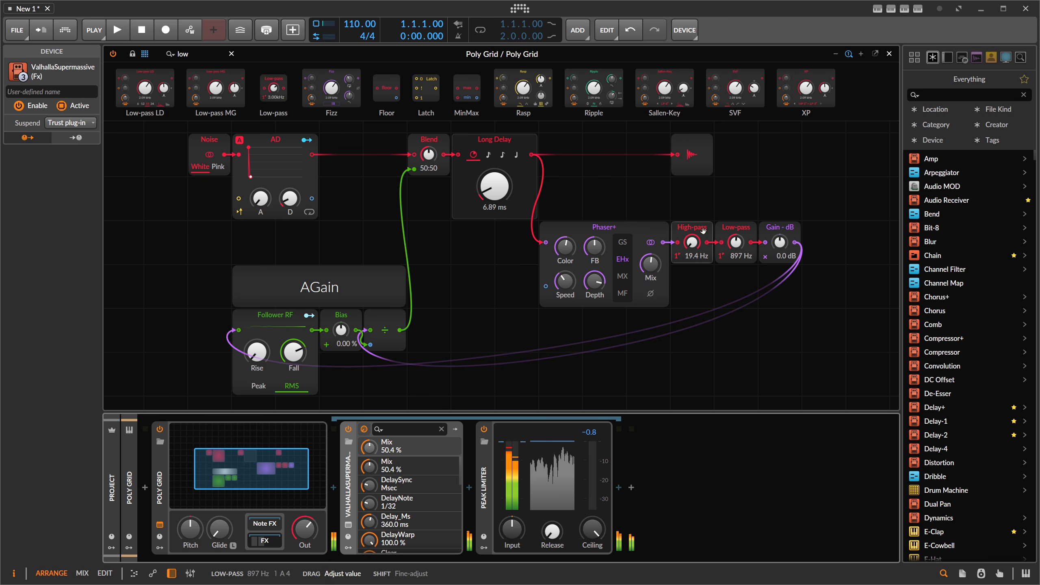
{"action": "left_click_drag", "start_coordinate": [503, 200], "coordinate": [504, 194]}
{"action": "mouse_move", "coordinate": [735, 243]}
{"action": "left_mouse_down"}
{"action": "mouse_move", "coordinate": [736, 210]}
{"action": "mouse_move", "coordinate": [738, 256]}
{"action": "left_mouse_up"}
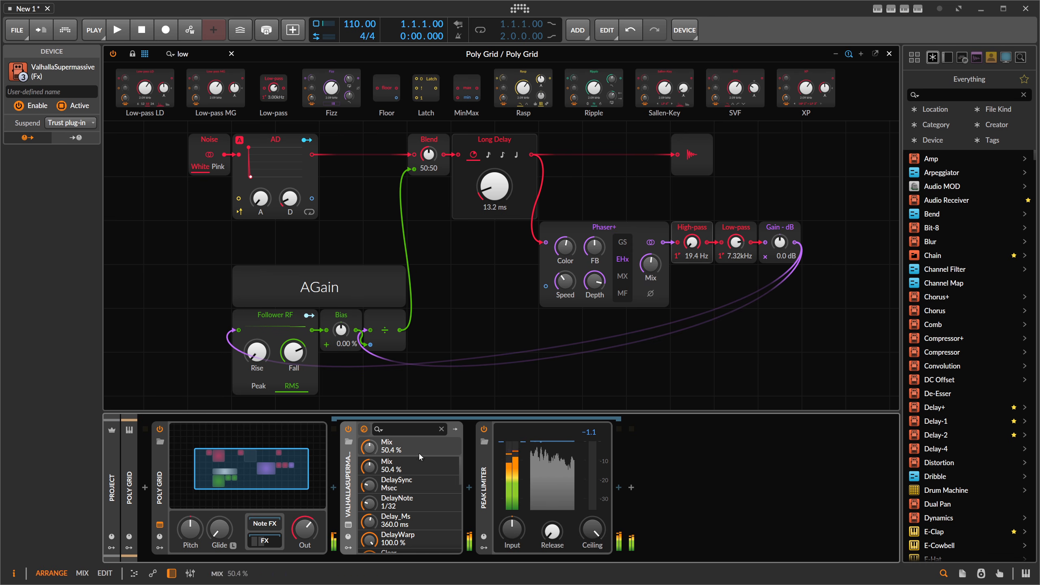
{"action": "left_click_drag", "start_coordinate": [304, 528], "coordinate": [304, 529]}
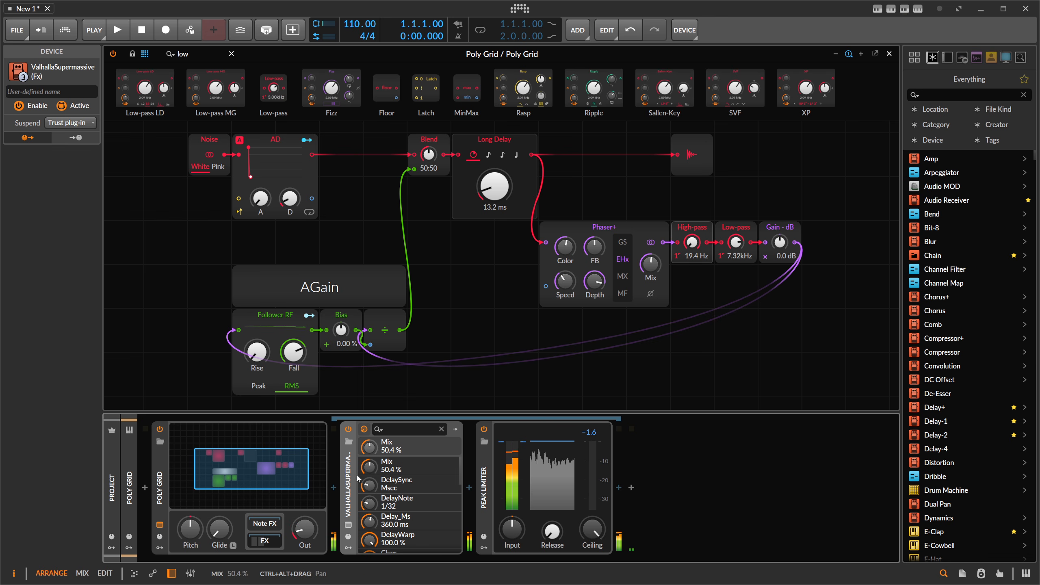
Insert the Chroma plug-in into the effect chain between Poly Grid and ValhallaSupermassive.
{"action": "left_click", "coordinate": [333, 487]}
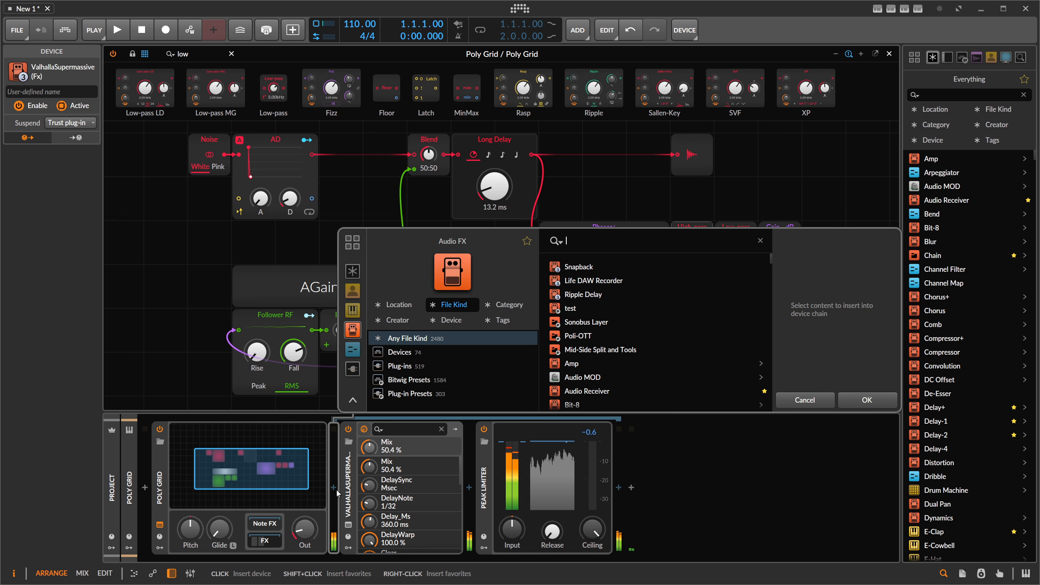
{"action": "type", "text": "chor"}
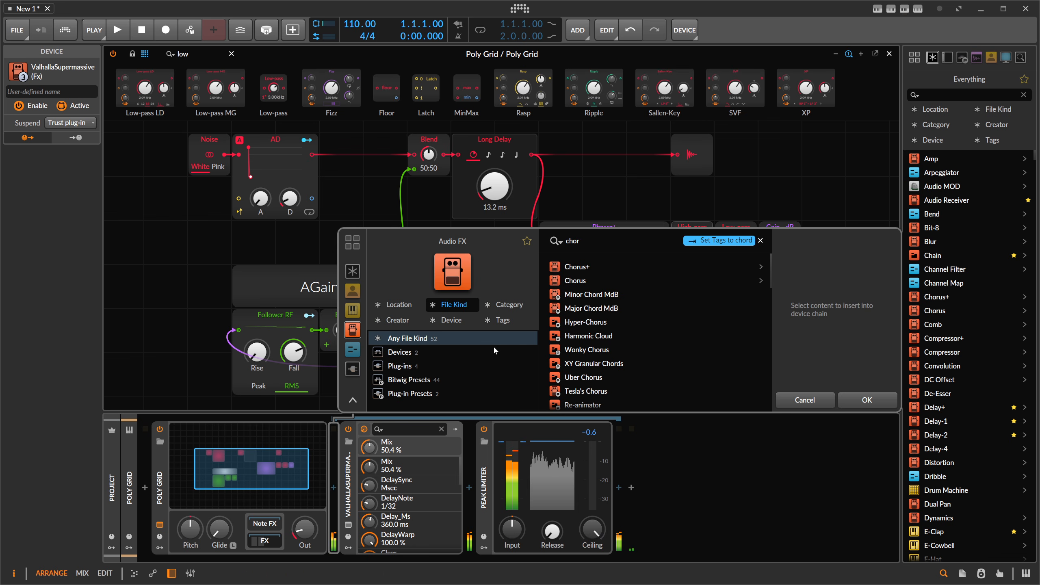
{"action": "key", "text": "BackSpace"}
{"action": "key", "text": "BackSpace"}
{"action": "type", "text": "ro"}
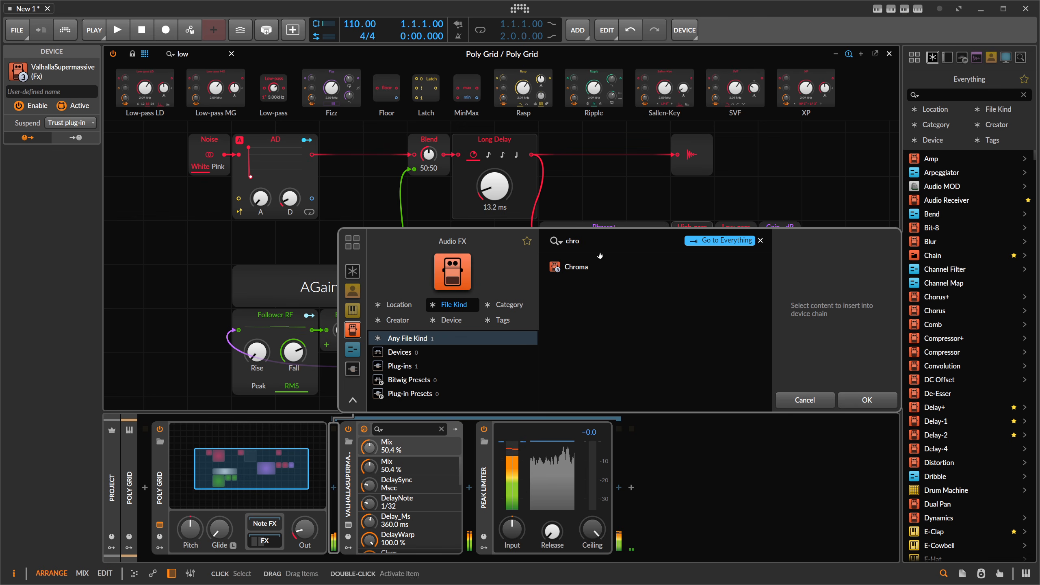
{"action": "double_click", "coordinate": [576, 266]}
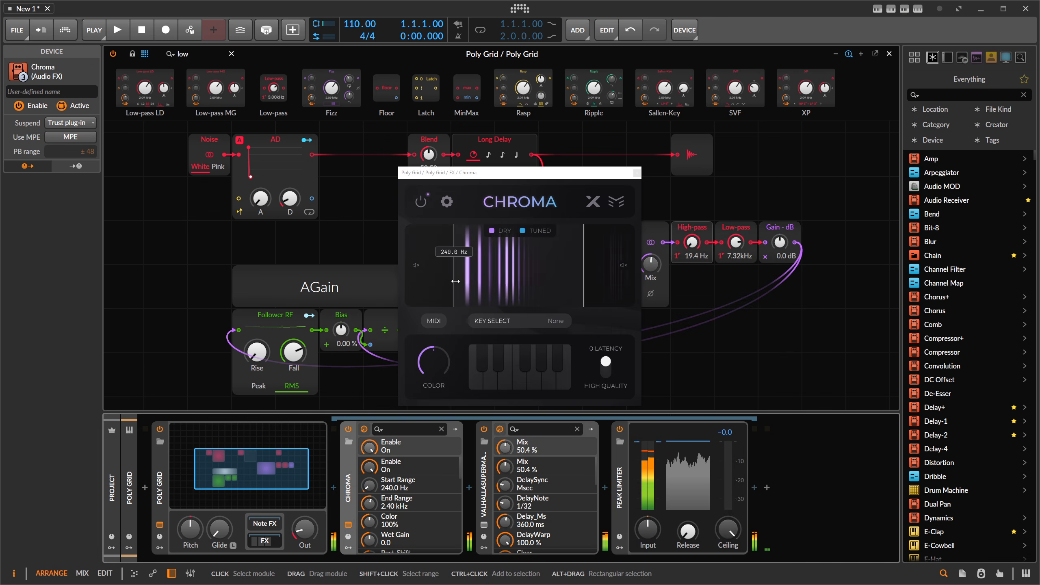
Widen Chroma's range to 160 Hz–4.00 kHz and enable the notes C#, D#, F, F#, G# and A#.
{"action": "left_click", "coordinate": [482, 357]}
{"action": "left_click", "coordinate": [498, 356]}
{"action": "left_click", "coordinate": [525, 356]}
{"action": "left_click", "coordinate": [542, 356]}
{"action": "left_click", "coordinate": [558, 357]}
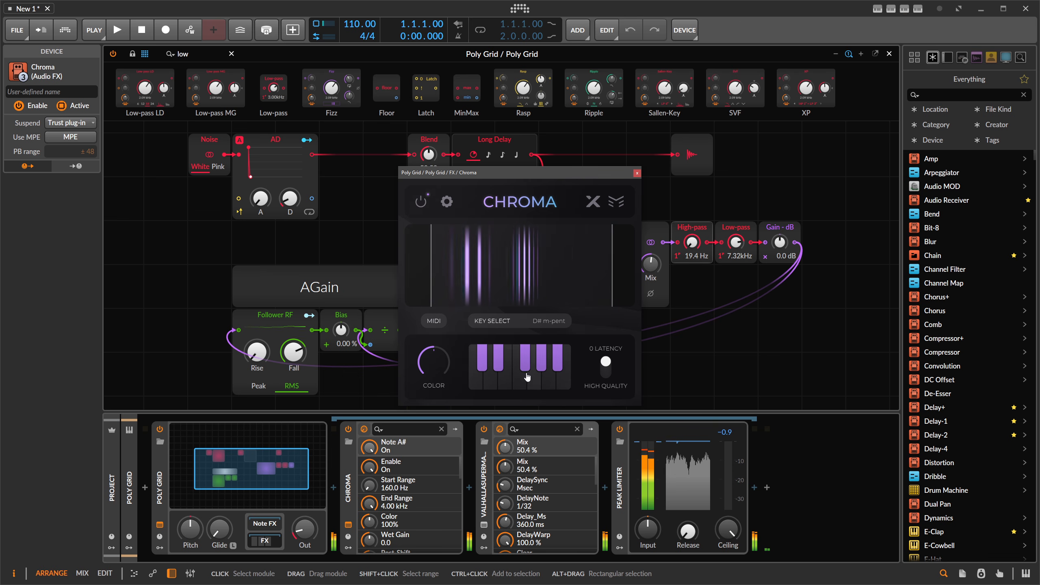
{"action": "left_click", "coordinate": [520, 377]}
Raise the Poly Grid output, set Chroma's Color to 159 % and close the plug-in window.
{"action": "left_click_drag", "start_coordinate": [305, 529], "coordinate": [305, 485]}
{"action": "left_click_drag", "start_coordinate": [441, 363], "coordinate": [442, 340]}
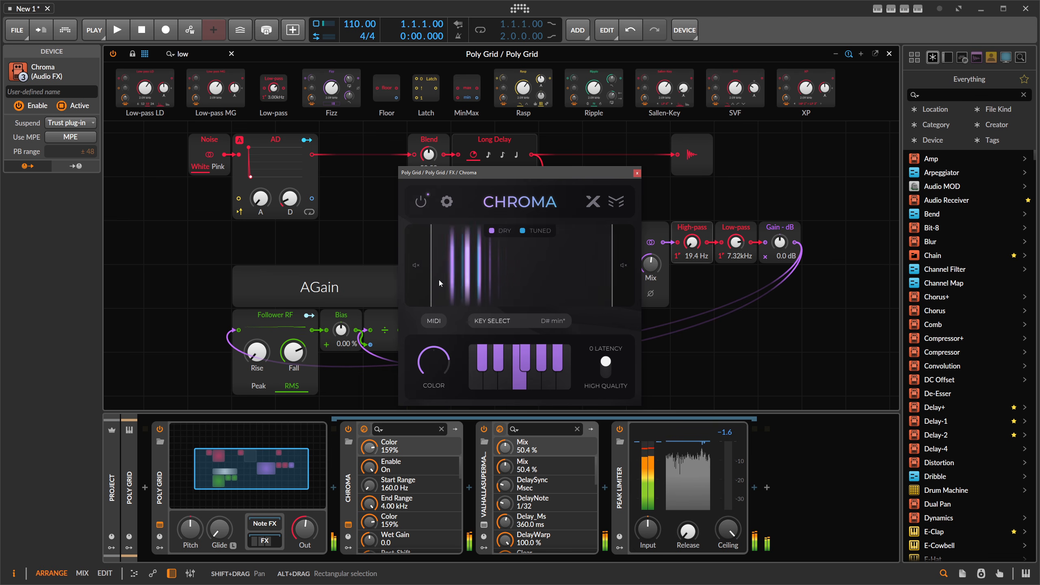
{"action": "left_click", "coordinate": [637, 172]}
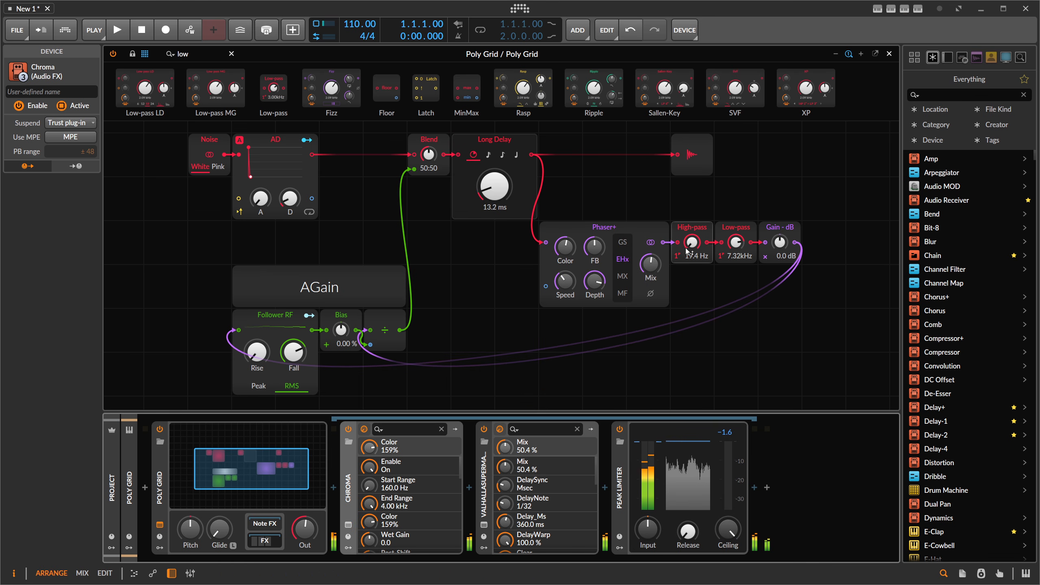
Set the Low-pass cutoff to 4.11 kHz and the Phaser+ Mix to 59.7 %, and reduce the Phaser+ Speed.
{"action": "left_click_drag", "start_coordinate": [736, 243], "coordinate": [735, 254]}
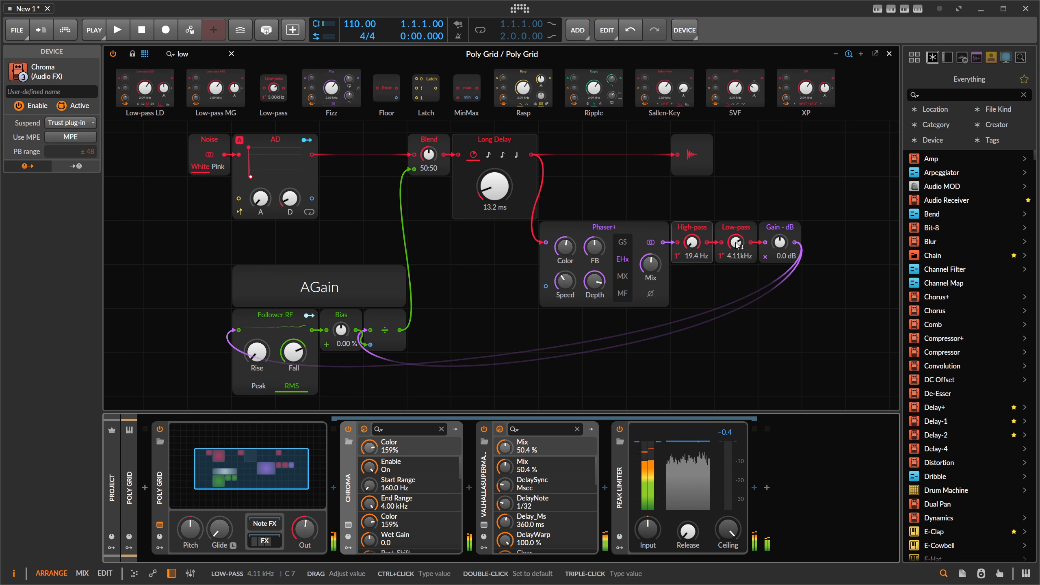
{"action": "left_click_drag", "start_coordinate": [652, 255], "coordinate": [652, 255]}
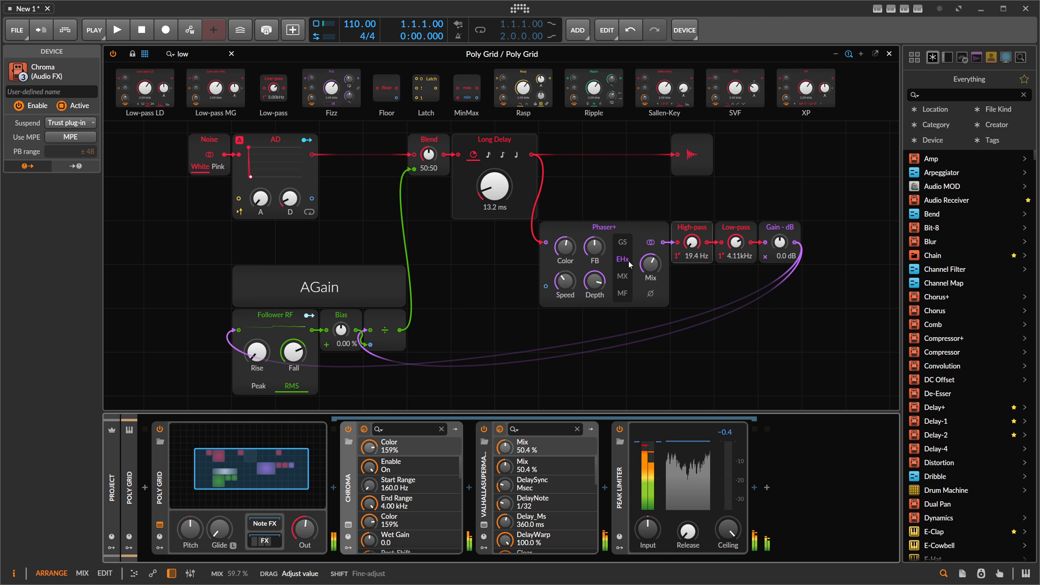
{"action": "left_click_drag", "start_coordinate": [565, 281], "coordinate": [566, 283]}
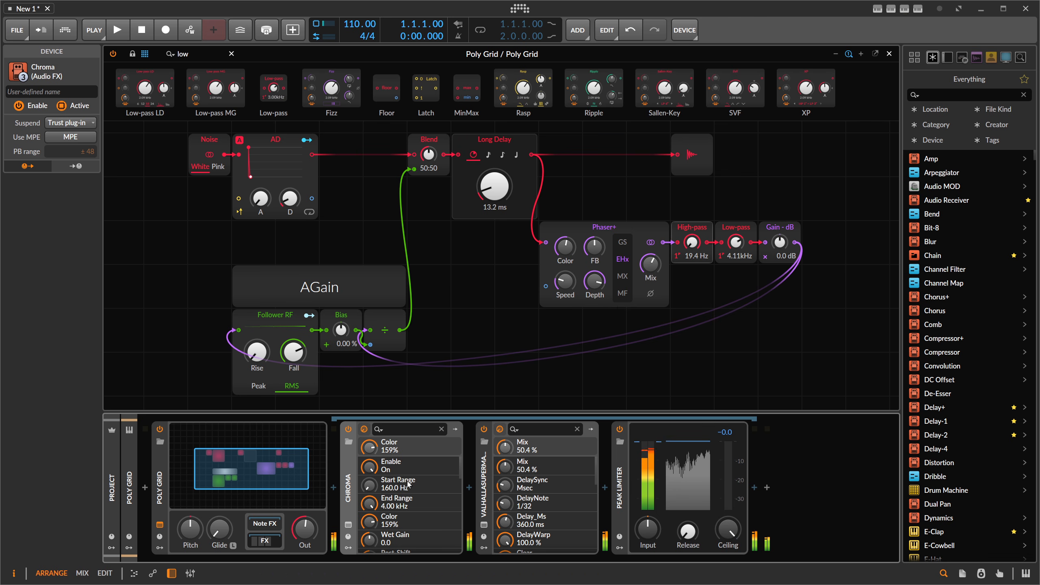
Try Poly Grid output levels of −23.4 dB and −4.8 dB, and turn the output well down.
{"action": "left_click_drag", "start_coordinate": [304, 529], "coordinate": [305, 530]}
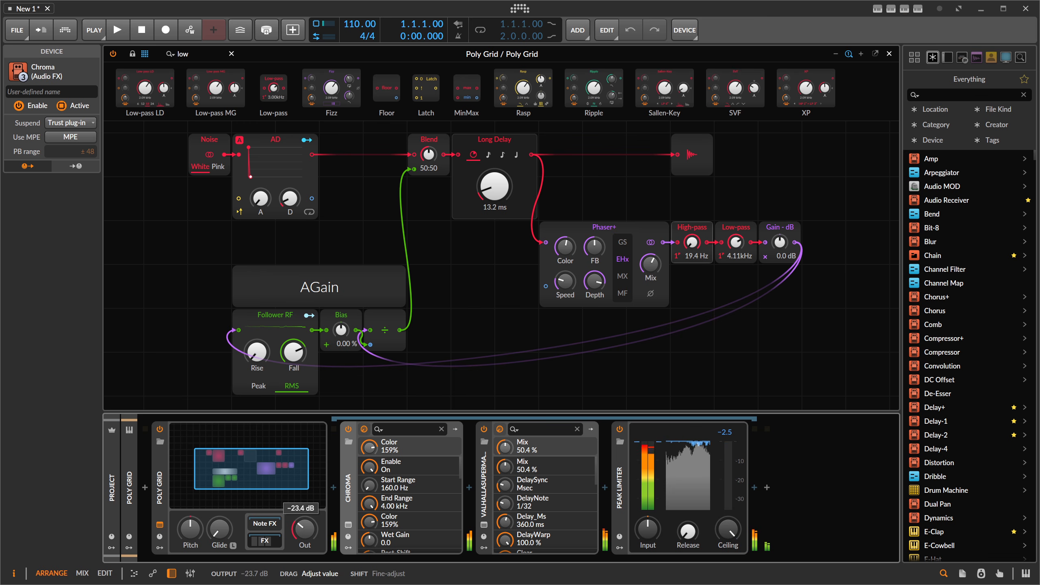
{"action": "left_click_drag", "start_coordinate": [305, 529], "coordinate": [304, 521]}
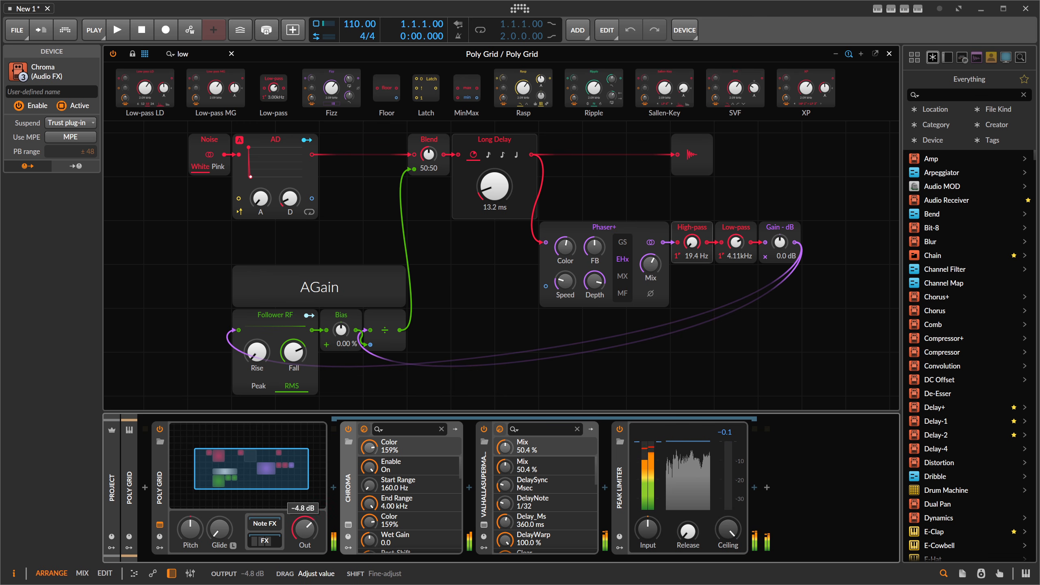
{"action": "left_click_drag", "start_coordinate": [305, 521], "coordinate": [303, 541]}
Add a Chebyshev shaper module to the patch and insert it between Long Delay and Phaser+.
{"action": "left_click", "coordinate": [219, 57]}
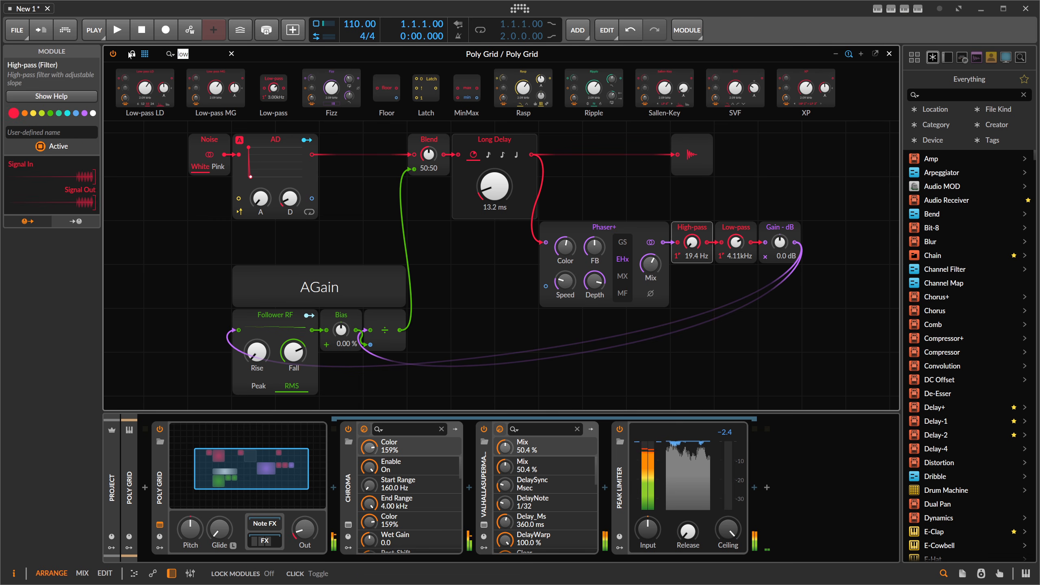
{"action": "type", "text": "che"}
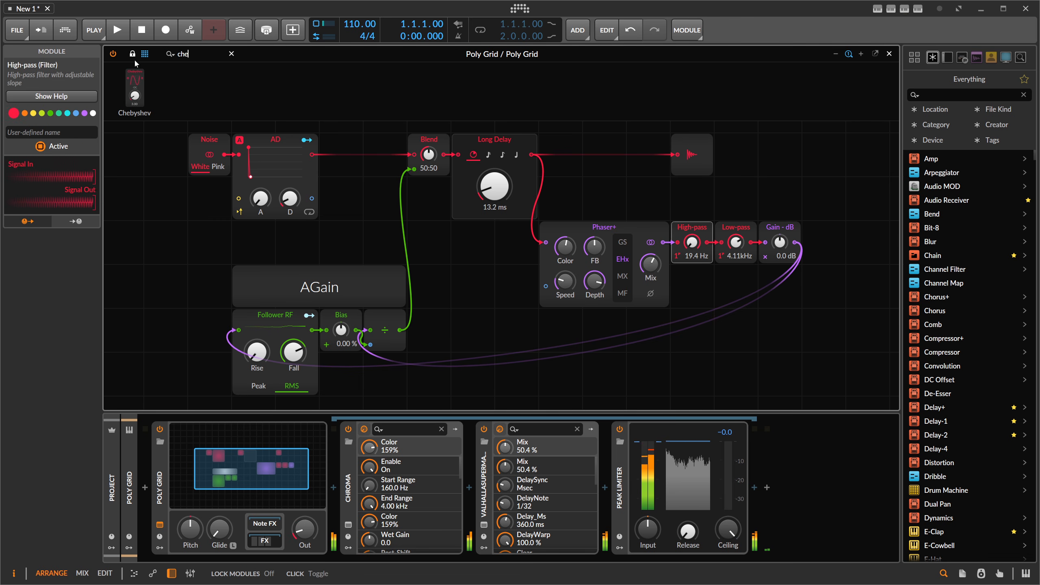
{"action": "left_click_drag", "start_coordinate": [136, 88], "coordinate": [741, 310]}
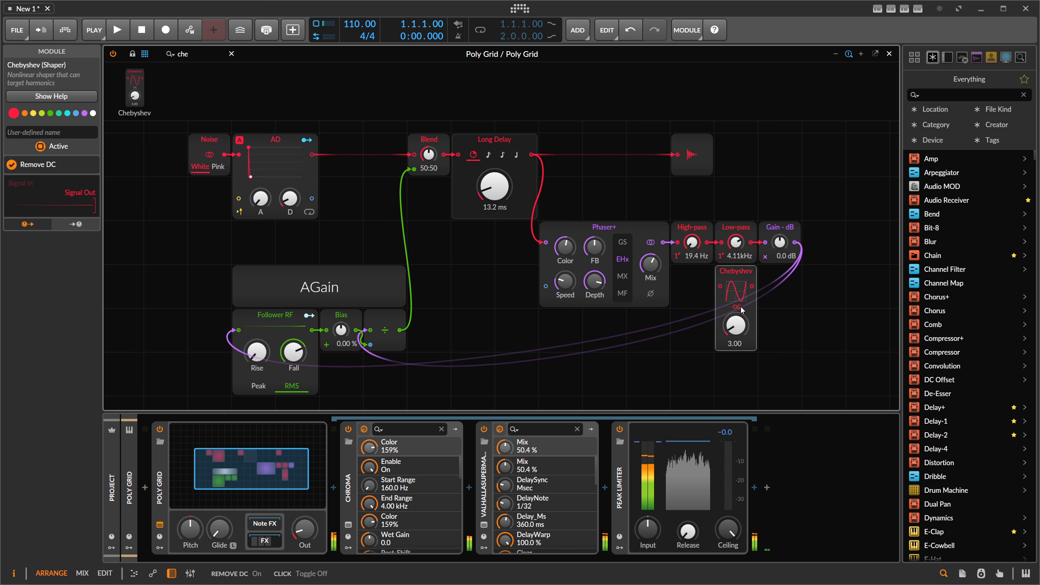
{"action": "left_click_drag", "start_coordinate": [734, 273], "coordinate": [670, 247]}
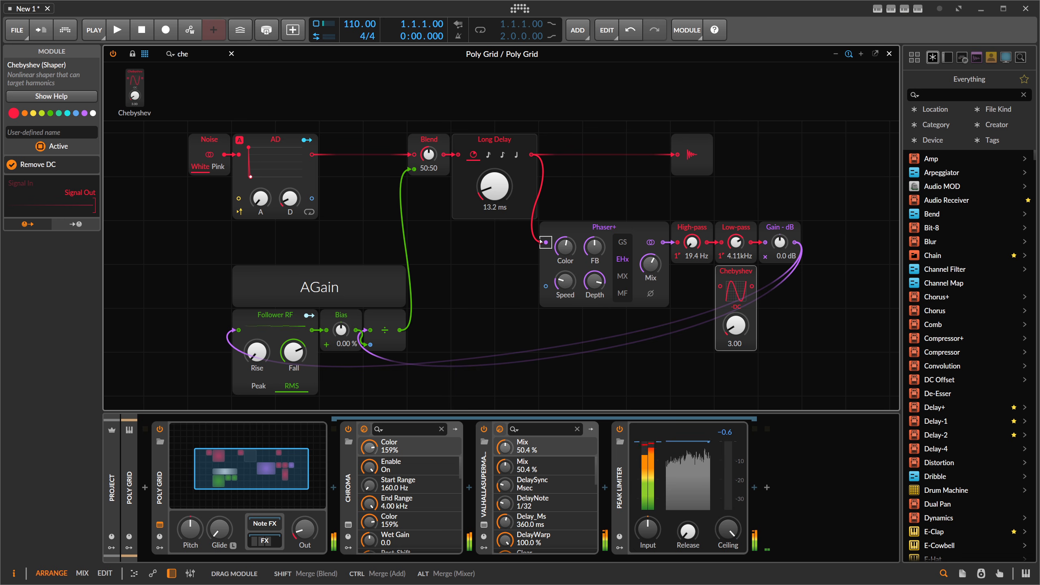
{"action": "mouse_move", "coordinate": [545, 242]}
{"action": "left_mouse_down"}
{"action": "mouse_move", "coordinate": [534, 247]}
{"action": "mouse_move", "coordinate": [542, 245]}
{"action": "left_mouse_up"}
{"action": "left_click_drag", "start_coordinate": [544, 245], "coordinate": [545, 244]}
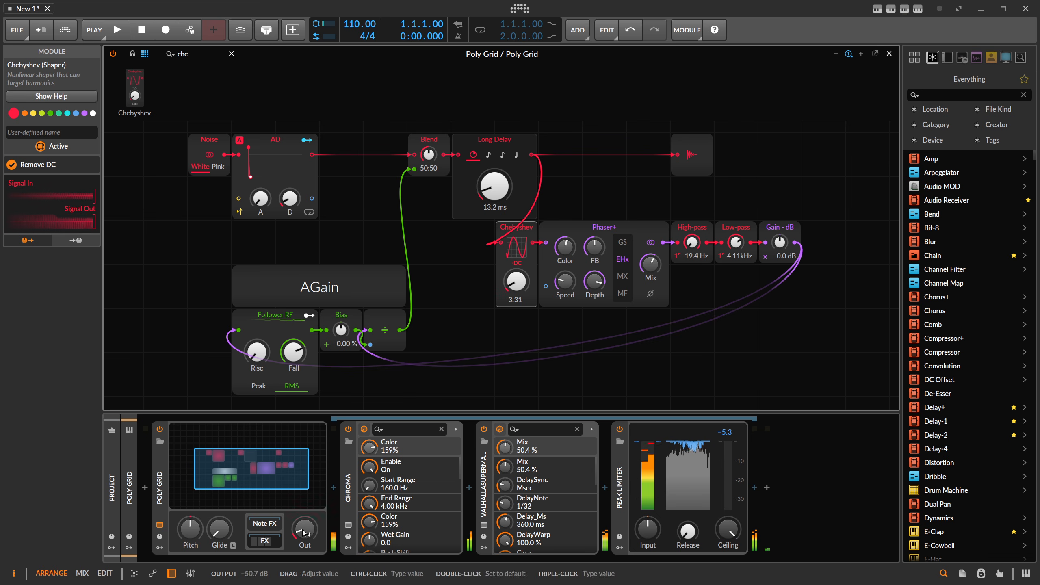
Raise the Poly Grid output and set the Chebyshev amount to 4.14.
{"action": "left_click_drag", "start_coordinate": [304, 532], "coordinate": [303, 500]}
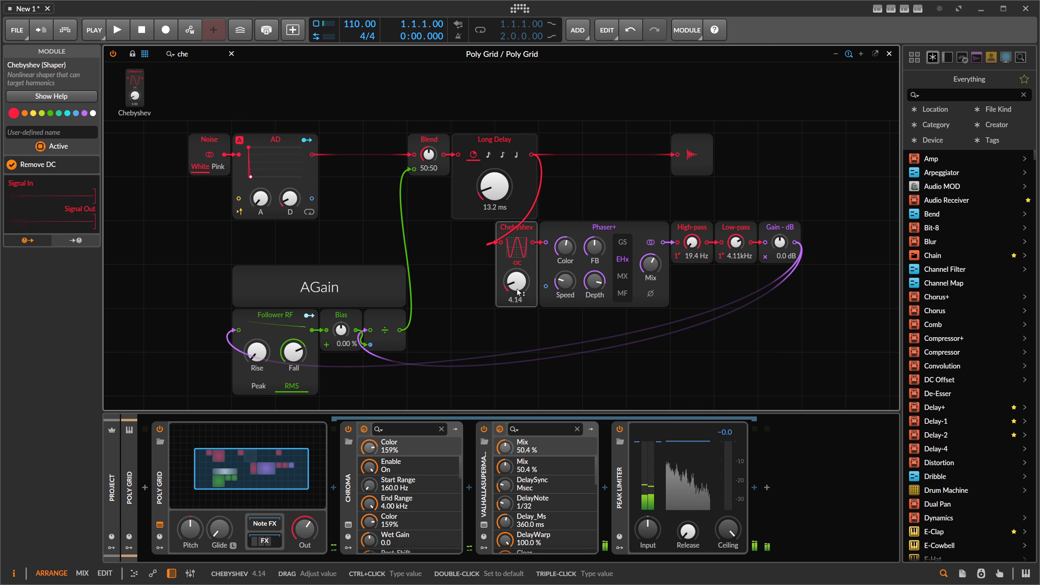
{"action": "left_click_drag", "start_coordinate": [518, 288], "coordinate": [517, 286]}
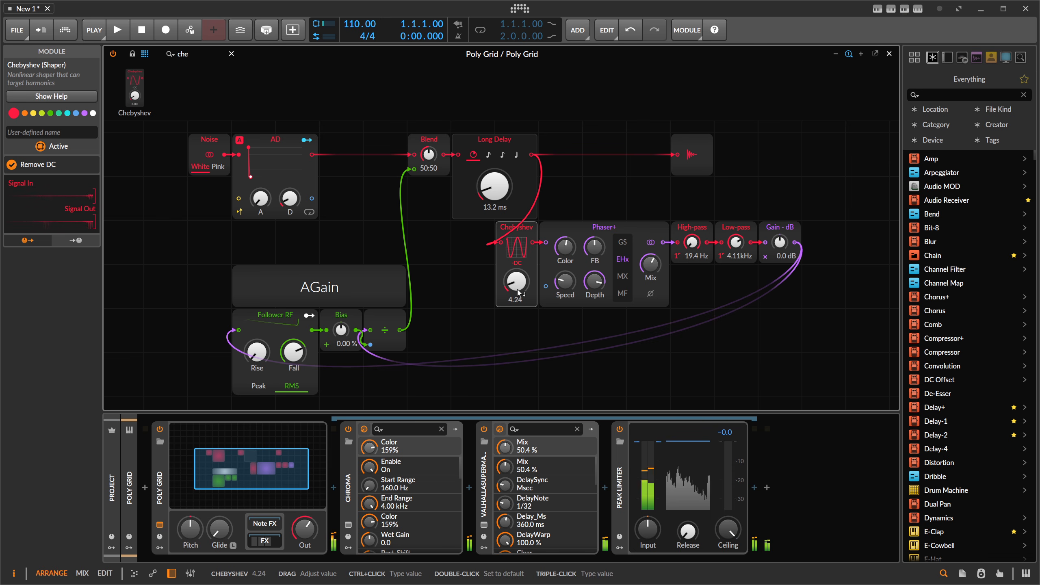
{"action": "left_click_drag", "start_coordinate": [518, 288], "coordinate": [518, 290]}
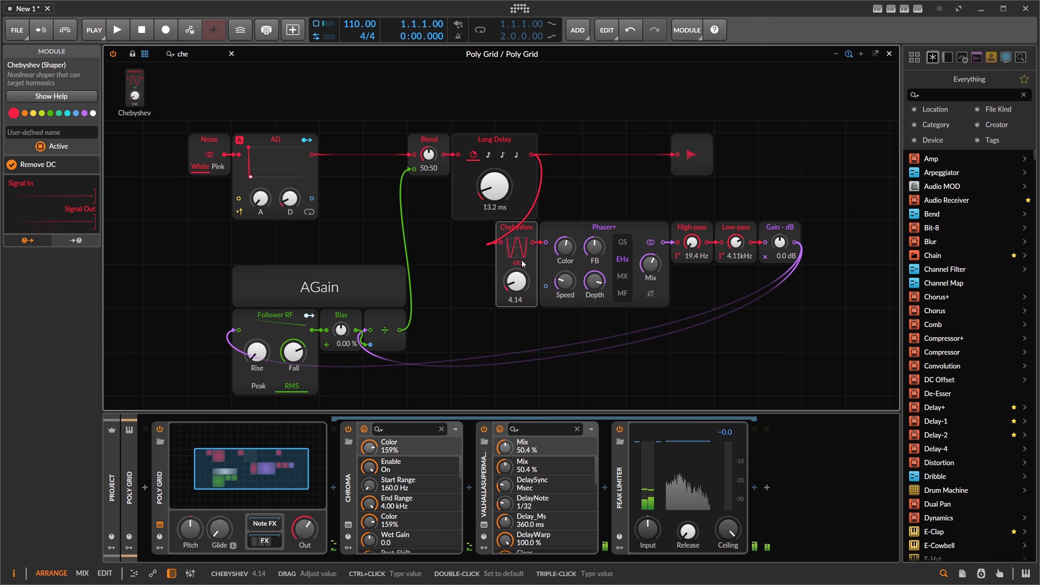
Move the Chebyshev module between Low-pass and Gain - dB and set its amount to 4.55.
{"action": "left_click_drag", "start_coordinate": [519, 228], "coordinate": [759, 246]}
{"action": "left_click_drag", "start_coordinate": [779, 282], "coordinate": [779, 269]}
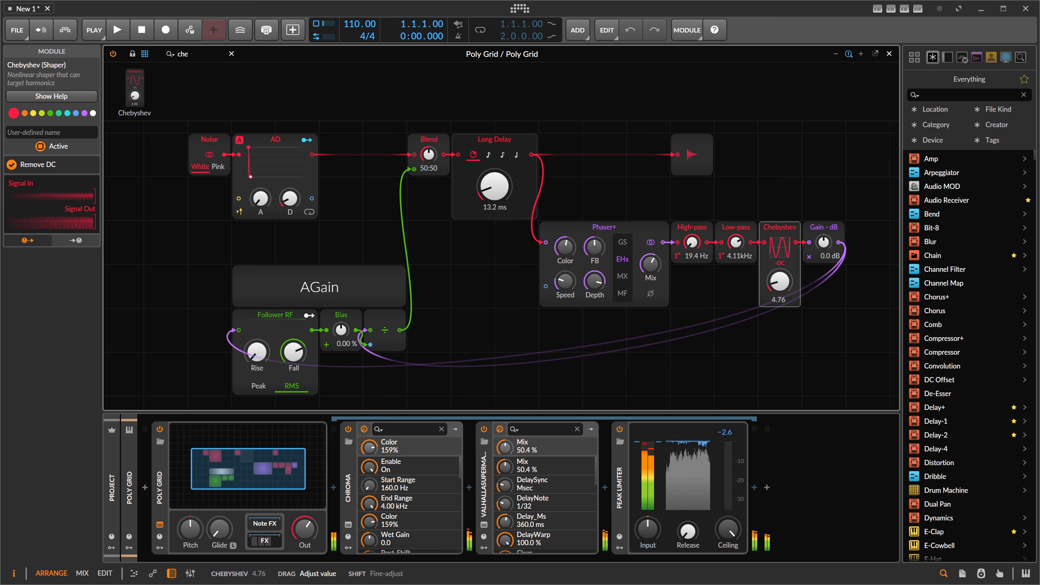
{"action": "left_click_drag", "start_coordinate": [779, 276], "coordinate": [779, 281]}
Set the Low-pass cutoff to 2.09 kHz, the Long Delay time to 15.5 ms and the Phaser+ Speed to 0.04 Hz.
{"action": "left_click_drag", "start_coordinate": [736, 242], "coordinate": [735, 256]}
{"action": "left_click_drag", "start_coordinate": [500, 197], "coordinate": [500, 194]}
{"action": "left_click_drag", "start_coordinate": [563, 263], "coordinate": [563, 264]}
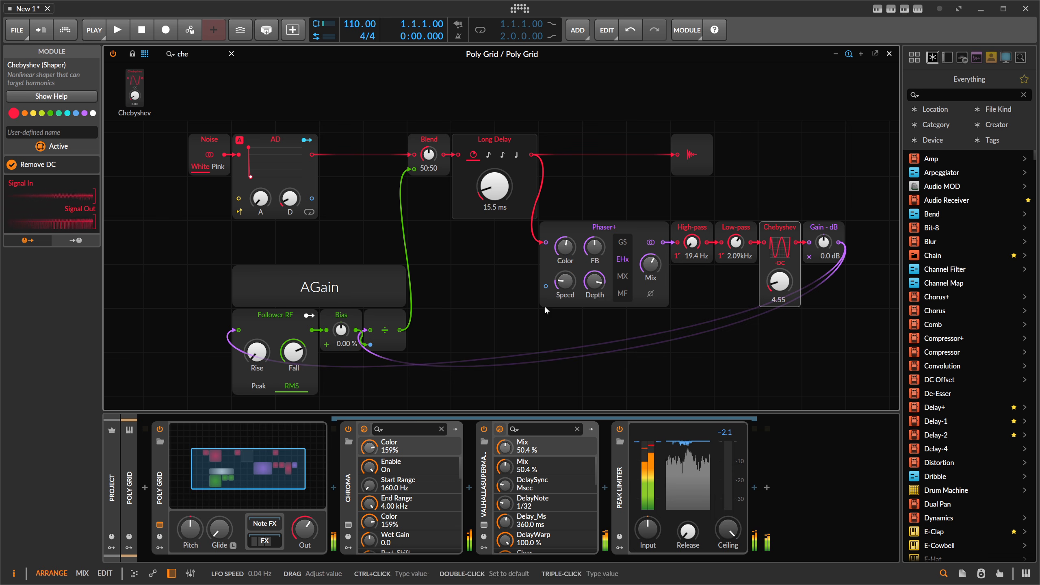
Switch off the Chroma plug-in and clear the module search.
{"action": "left_click", "coordinate": [349, 429]}
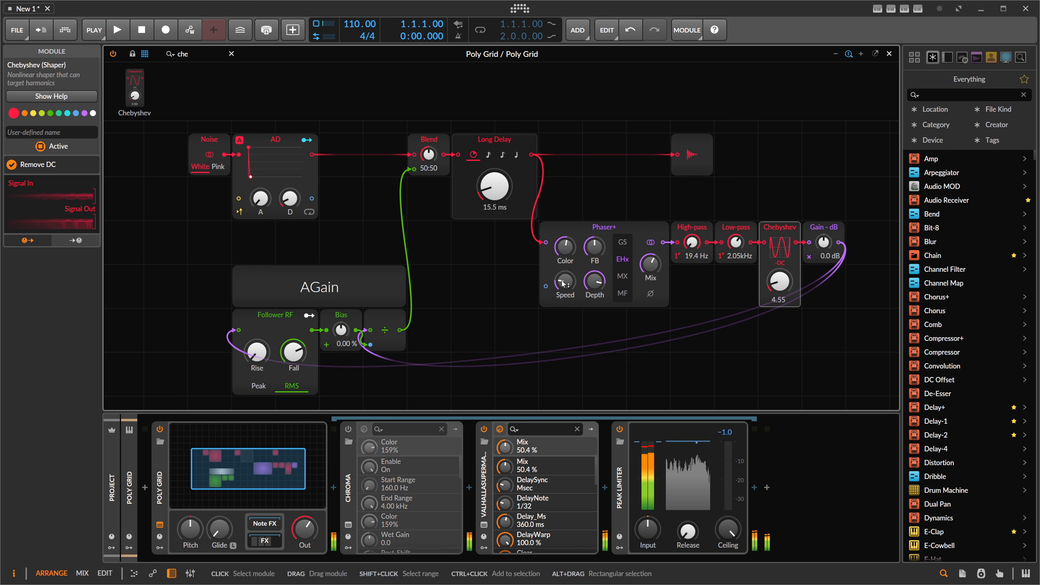
{"action": "mouse_move", "coordinate": [564, 282]}
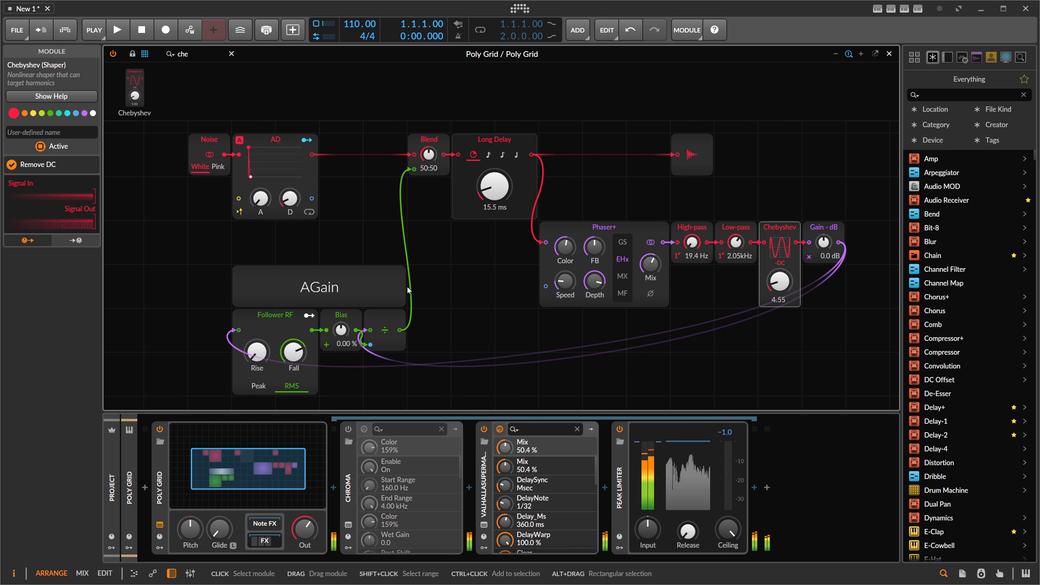
{"action": "left_click", "coordinate": [232, 54]}
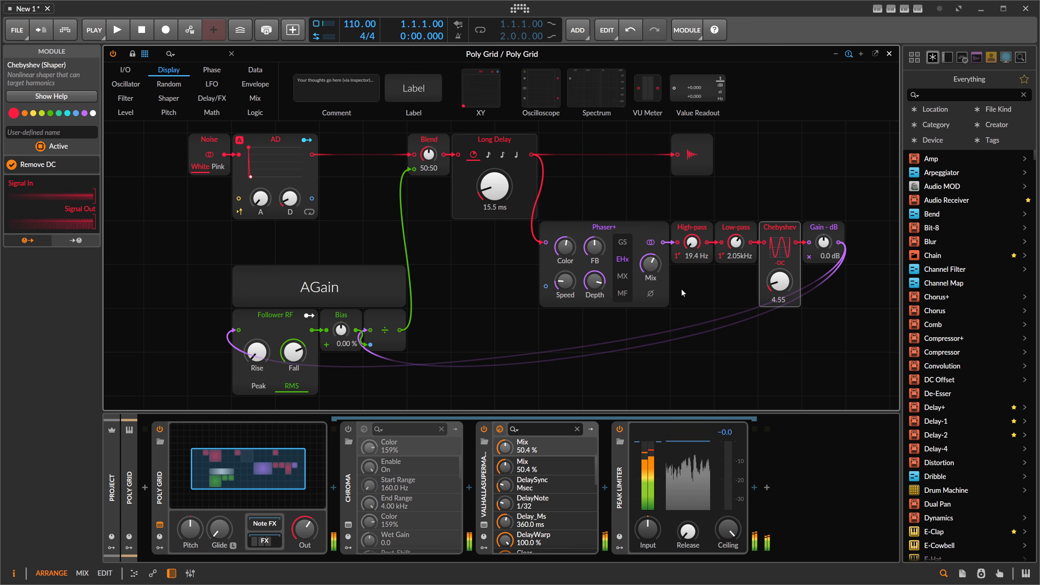
Adjust the Follower RF Fall time and set the Long Delay time to 25.8 ms.
{"action": "mouse_move", "coordinate": [555, 316]}
{"action": "left_mouse_down"}
{"action": "mouse_move", "coordinate": [507, 324]}
{"action": "mouse_move", "coordinate": [547, 308]}
{"action": "left_mouse_up"}
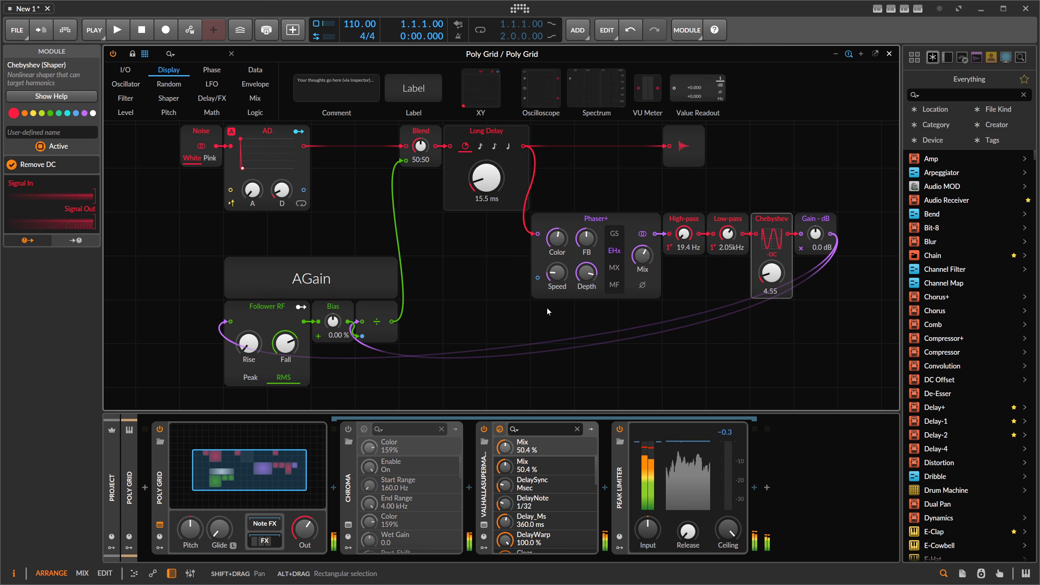
{"action": "left_click_drag", "start_coordinate": [289, 343], "coordinate": [290, 342]}
{"action": "left_click_drag", "start_coordinate": [486, 178], "coordinate": [486, 176]}
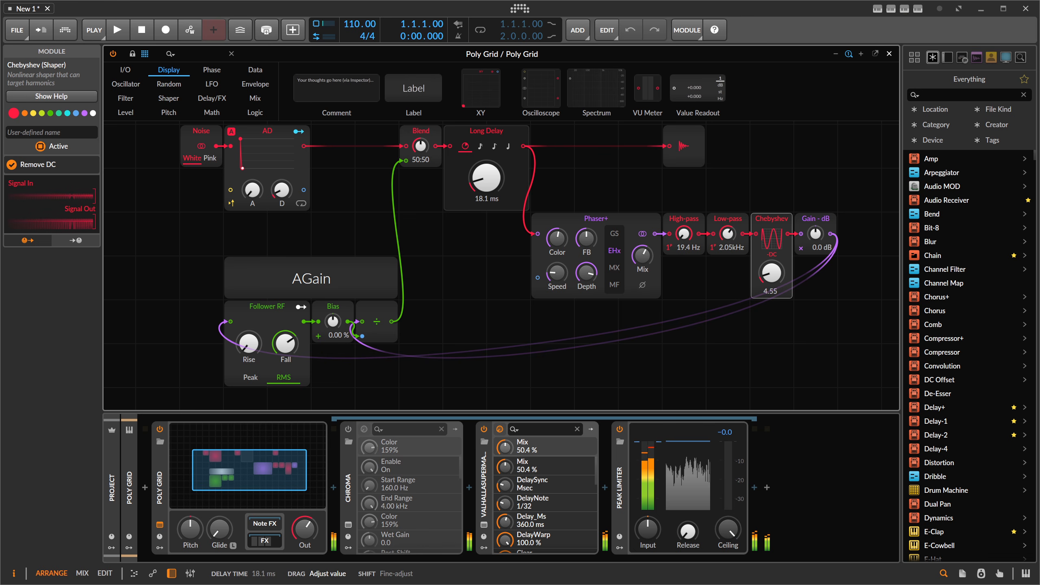
{"action": "left_click_drag", "start_coordinate": [486, 178], "coordinate": [486, 176]}
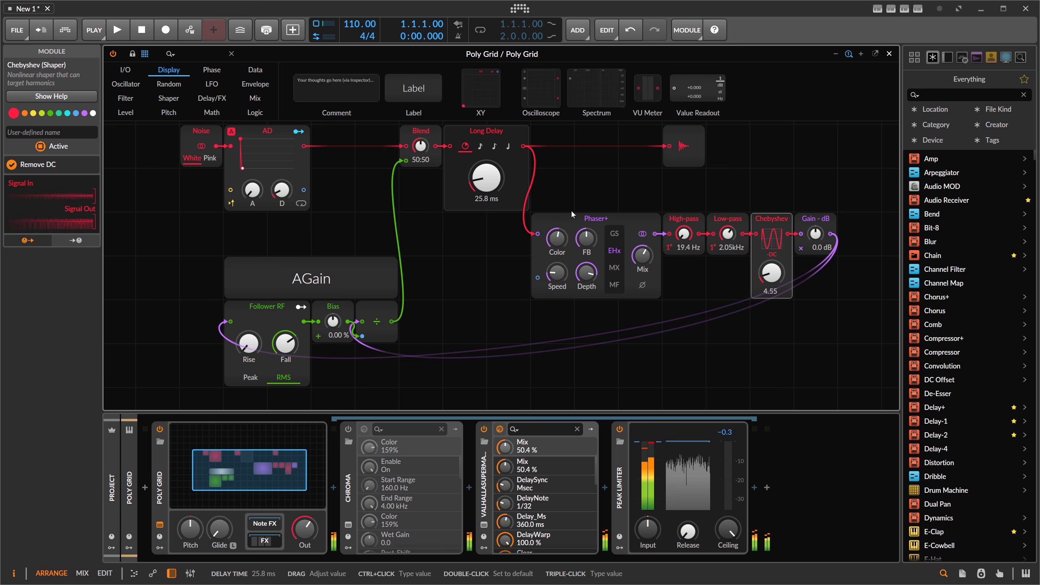
Set the Phaser+ Color to about 47 % and lower its feedback.
{"action": "left_click_drag", "start_coordinate": [562, 243], "coordinate": [561, 245]}
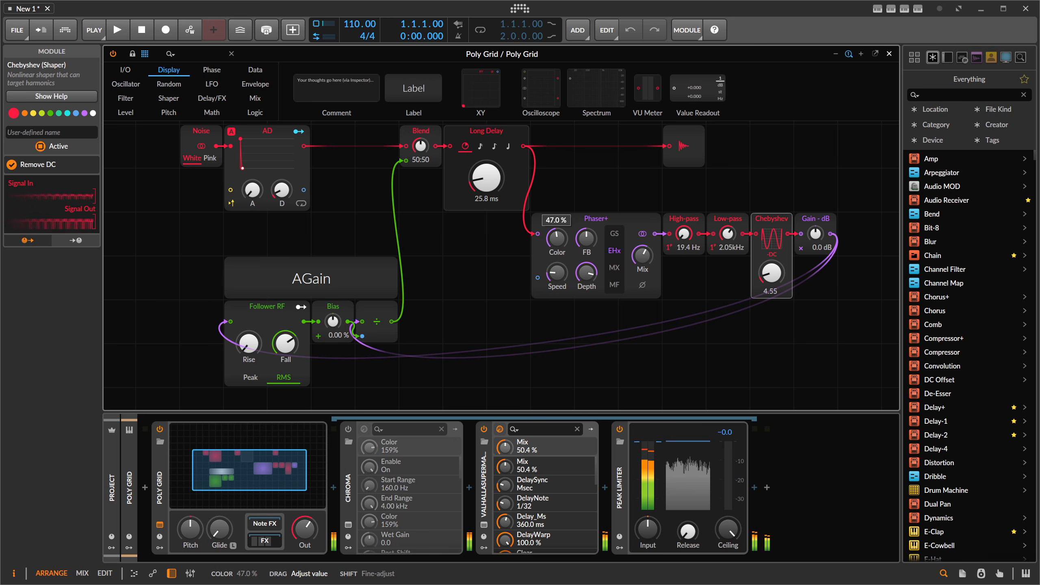
{"action": "left_click_drag", "start_coordinate": [587, 240], "coordinate": [586, 241]}
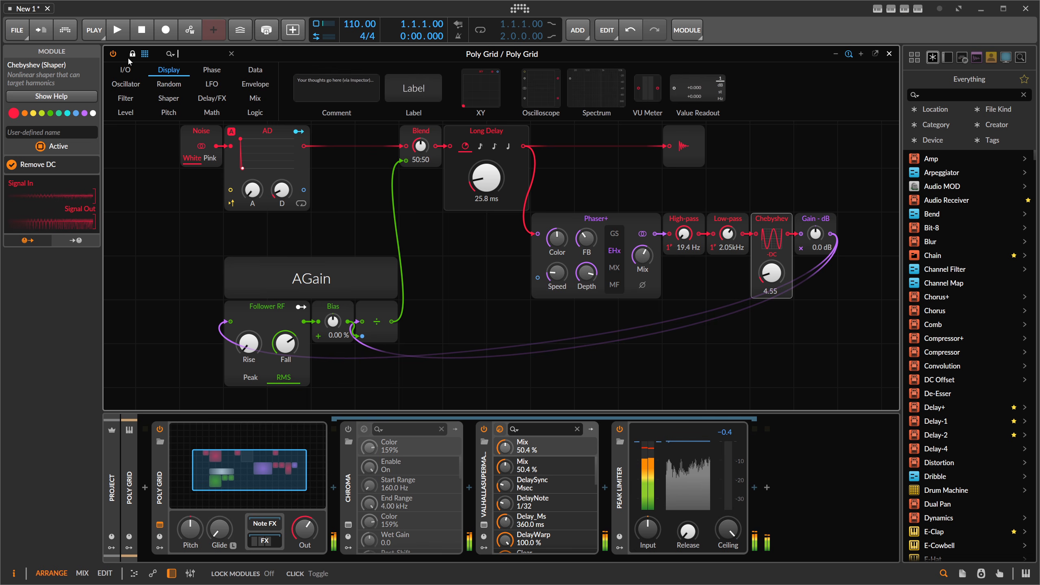
Insert a Chorus+ module between Chebyshev and Gain - dB and switch it to 8v mode.
{"action": "type", "text": "choru"}
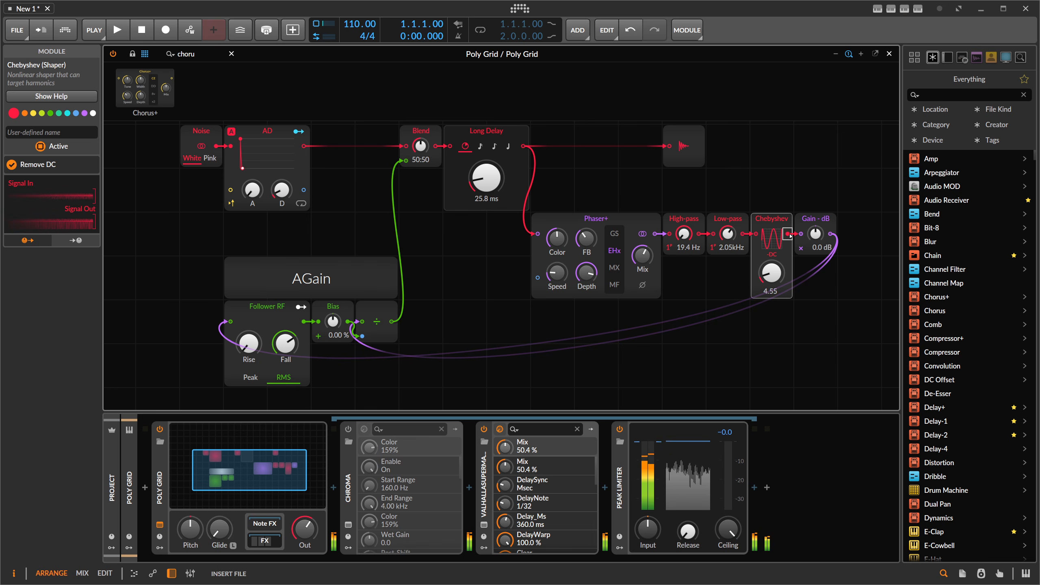
{"action": "left_click_drag", "start_coordinate": [789, 235], "coordinate": [790, 234]}
{"action": "left_click_drag", "start_coordinate": [795, 191], "coordinate": [596, 198]}
{"action": "left_click", "coordinate": [676, 275]}
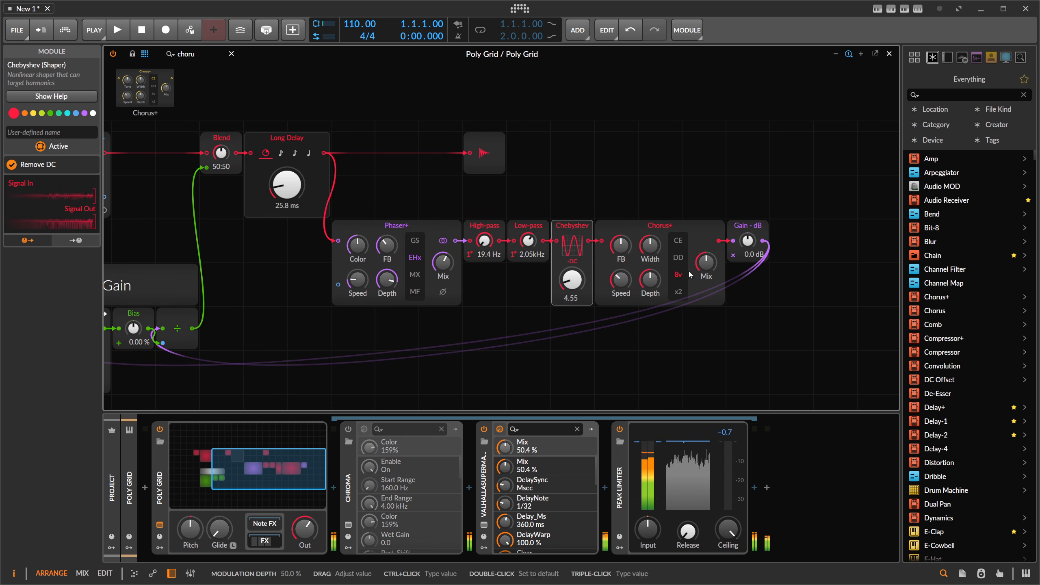
Lower the Chorus+ Mix, adjust its Speed and raise its Width.
{"action": "left_click_drag", "start_coordinate": [705, 264], "coordinate": [650, 304]}
{"action": "left_click_drag", "start_coordinate": [621, 279], "coordinate": [620, 281]}
{"action": "left_click_drag", "start_coordinate": [649, 245], "coordinate": [649, 246]}
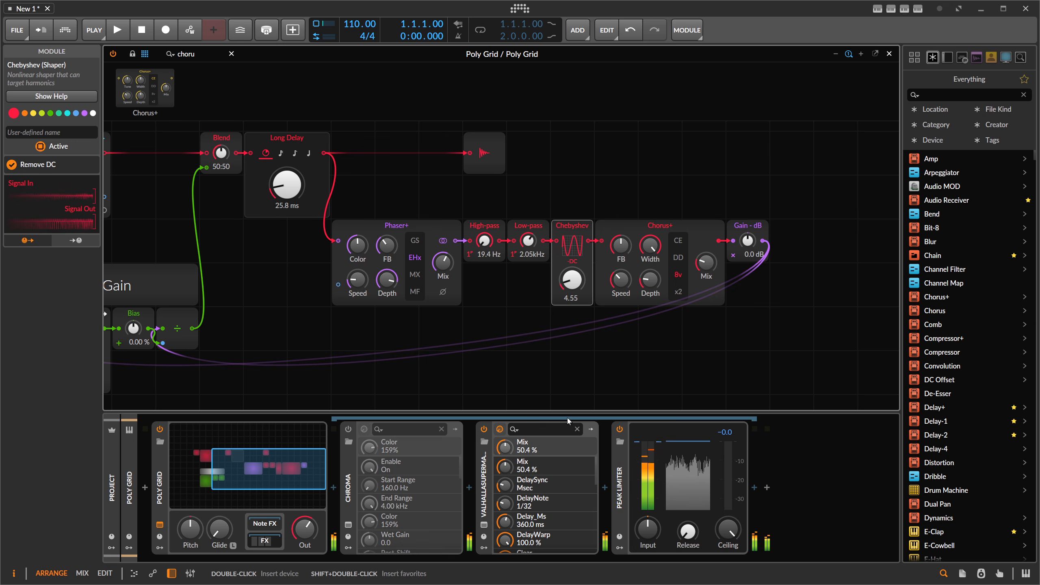
Set ValhallaSupermassive to 0.0 ms delay, 75.7 % feedback and 50 % mix, and lower the Chorus+ Speed.
{"action": "left_click", "coordinate": [484, 525]}
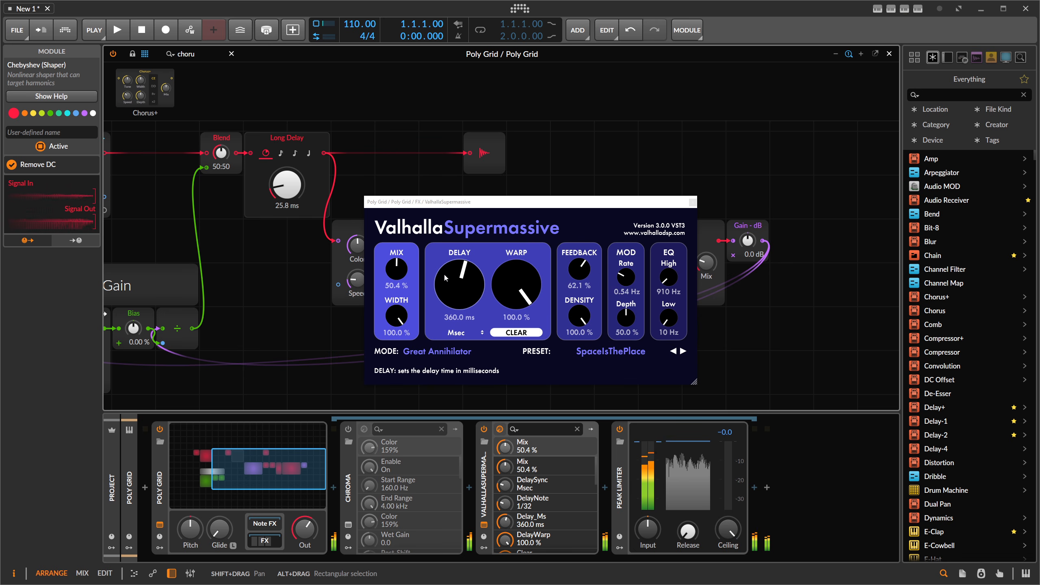
{"action": "left_click_drag", "start_coordinate": [465, 279], "coordinate": [463, 347]}
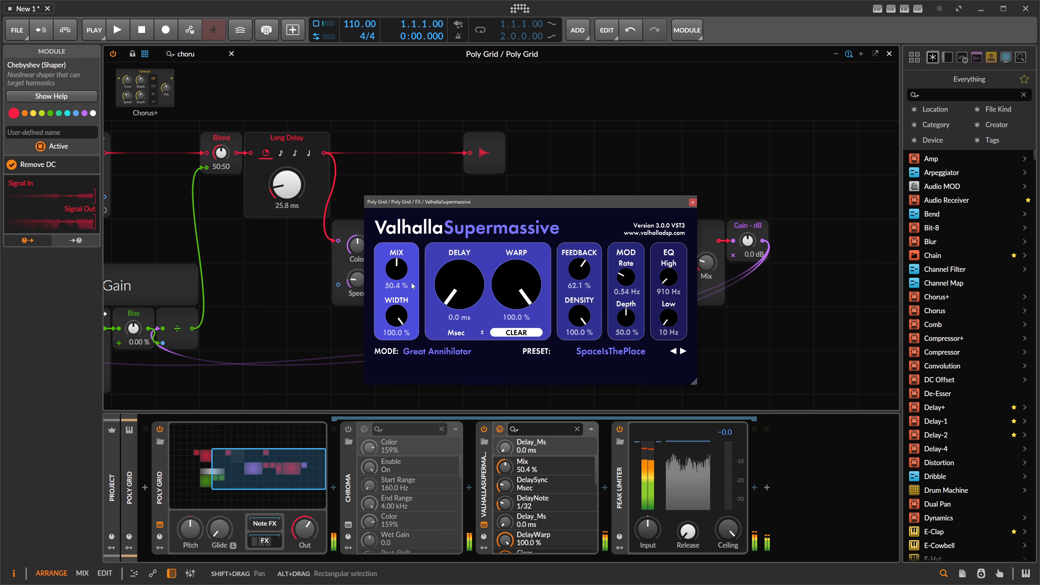
{"action": "left_click_drag", "start_coordinate": [401, 272], "coordinate": [402, 274]}
{"action": "left_click_drag", "start_coordinate": [582, 269], "coordinate": [584, 254]}
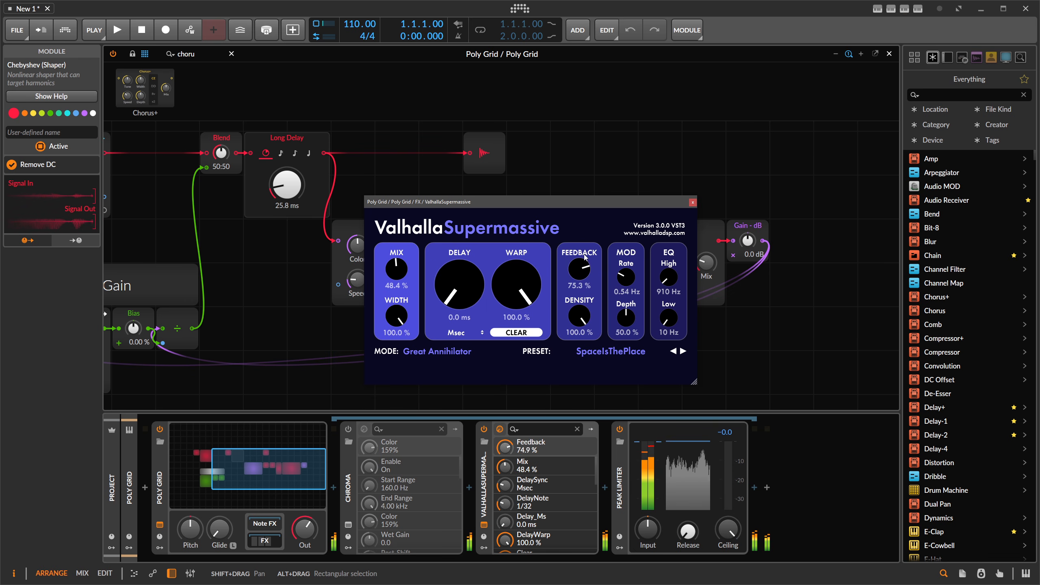
{"action": "double_click", "coordinate": [396, 269]}
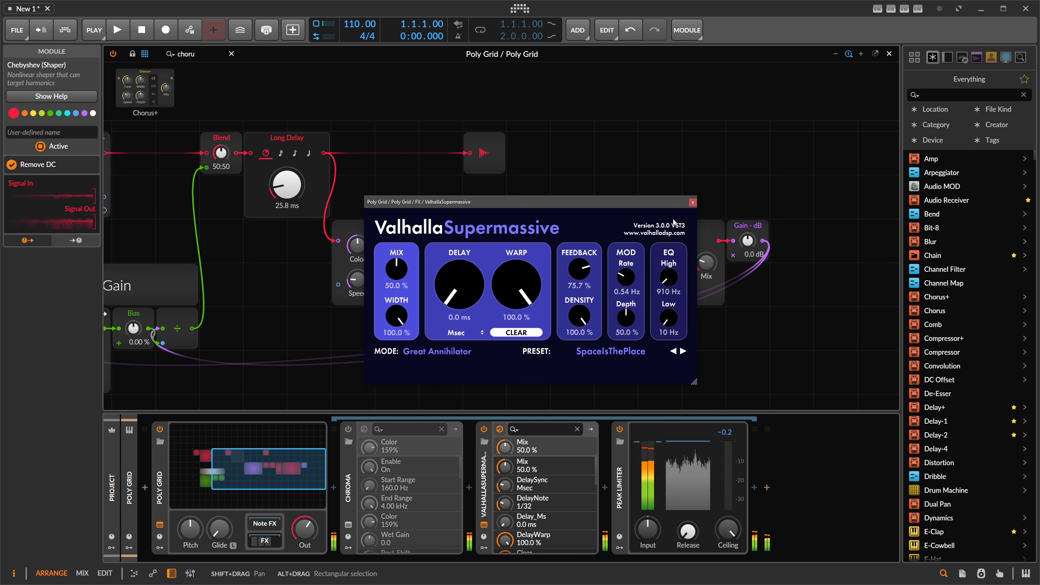
{"action": "left_click", "coordinate": [692, 202]}
{"action": "left_click_drag", "start_coordinate": [620, 280], "coordinate": [620, 286]}
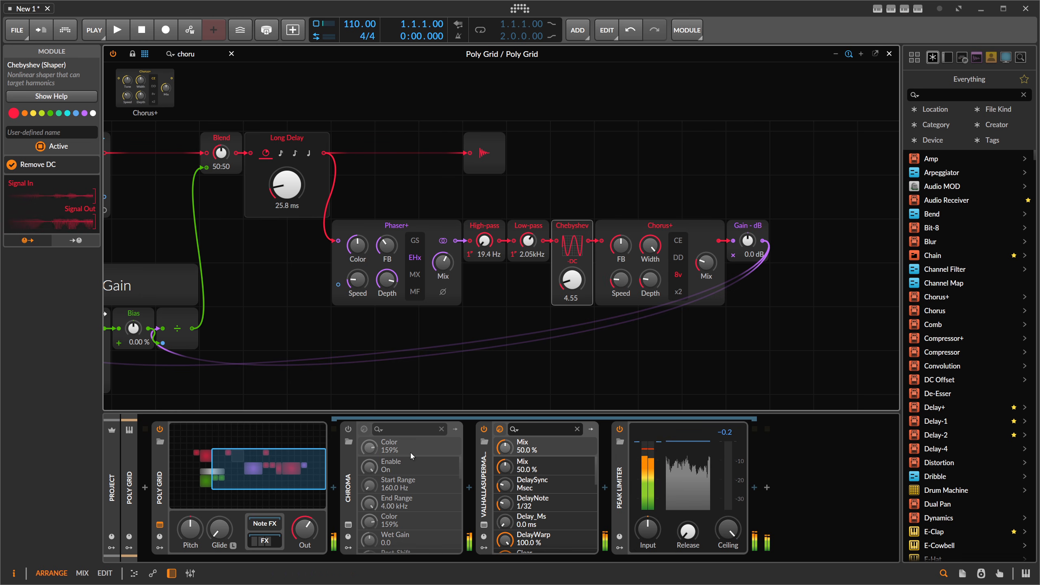
Move the Chroma plug-in behind ValhallaSupermassive, audition it with its window open, and switch it off.
{"action": "left_click_drag", "start_coordinate": [348, 487], "coordinate": [479, 496]}
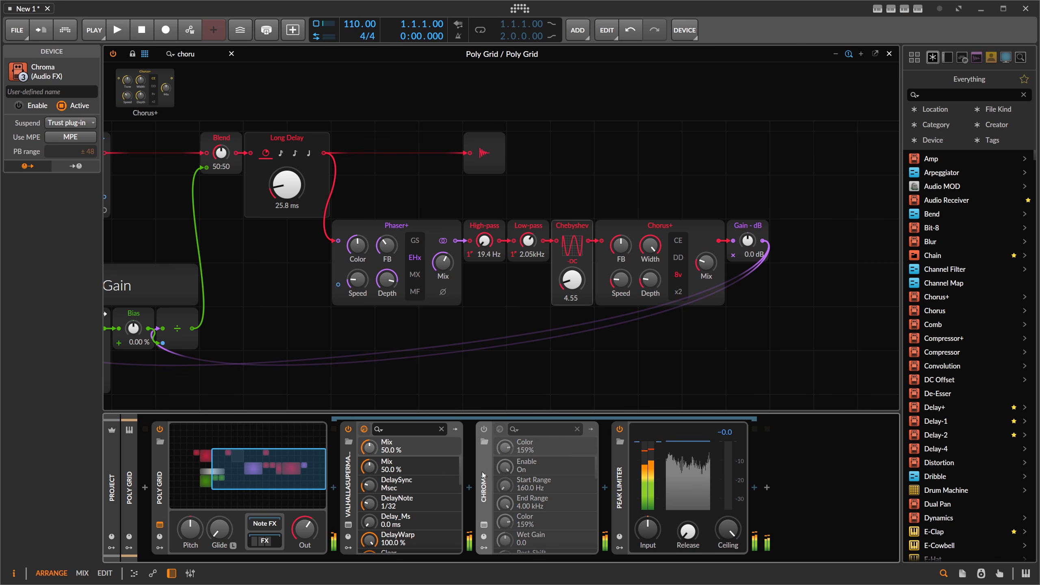
{"action": "left_click", "coordinate": [484, 428]}
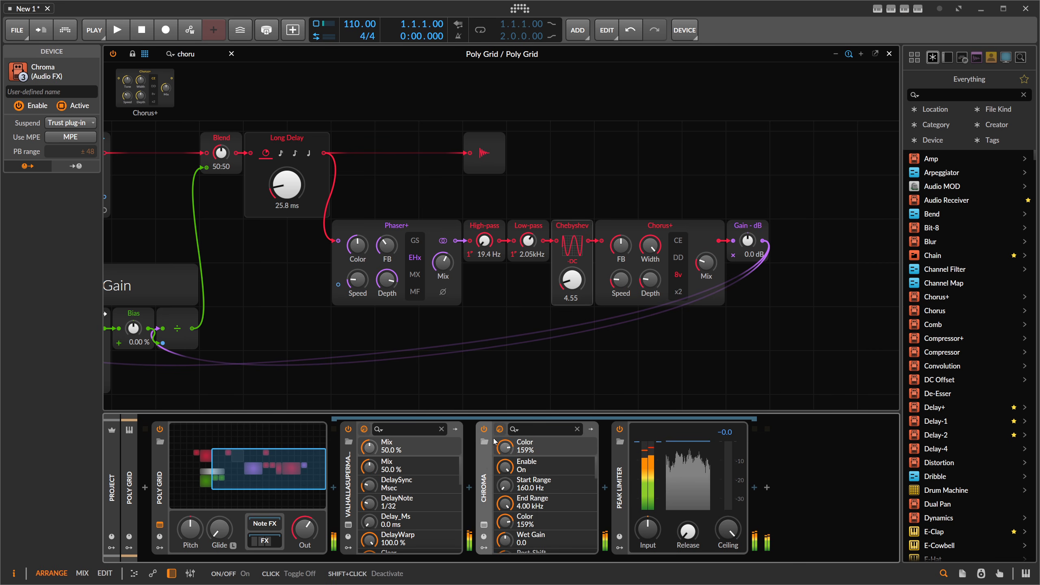
{"action": "left_click", "coordinate": [484, 525]}
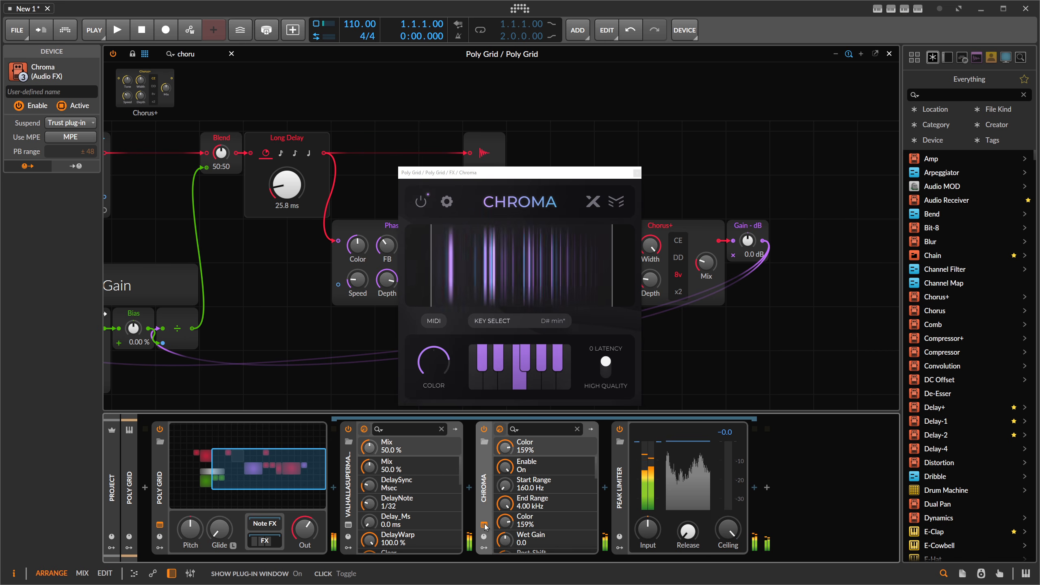
{"action": "left_click", "coordinate": [484, 525]}
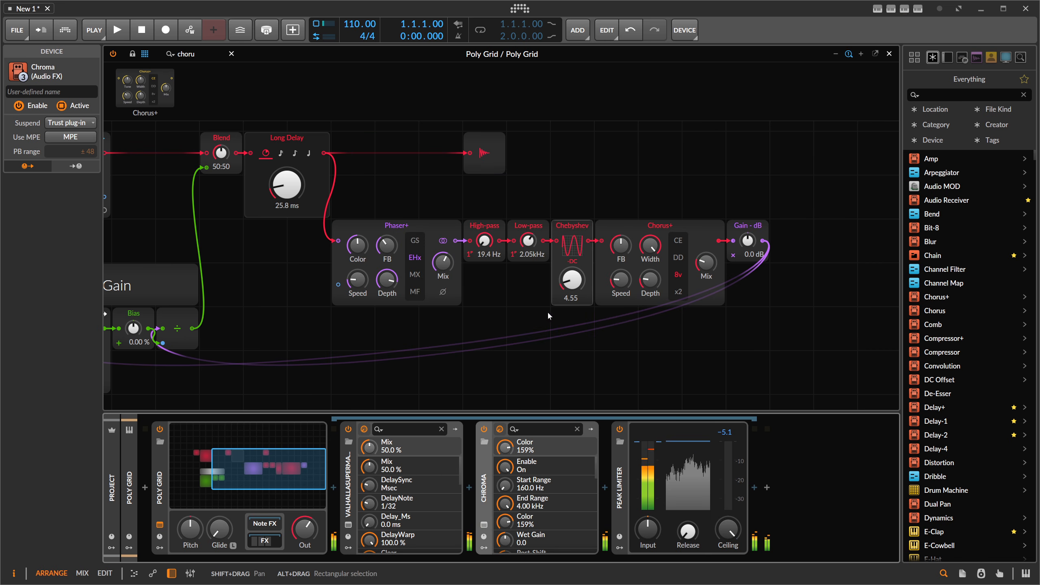
{"action": "left_click", "coordinate": [484, 428]}
Set the Chebyshev to 1.10 and insert a Wavefolder at +10.4 dB between it and Chorus+.
{"action": "left_click_drag", "start_coordinate": [572, 280], "coordinate": [572, 291]}
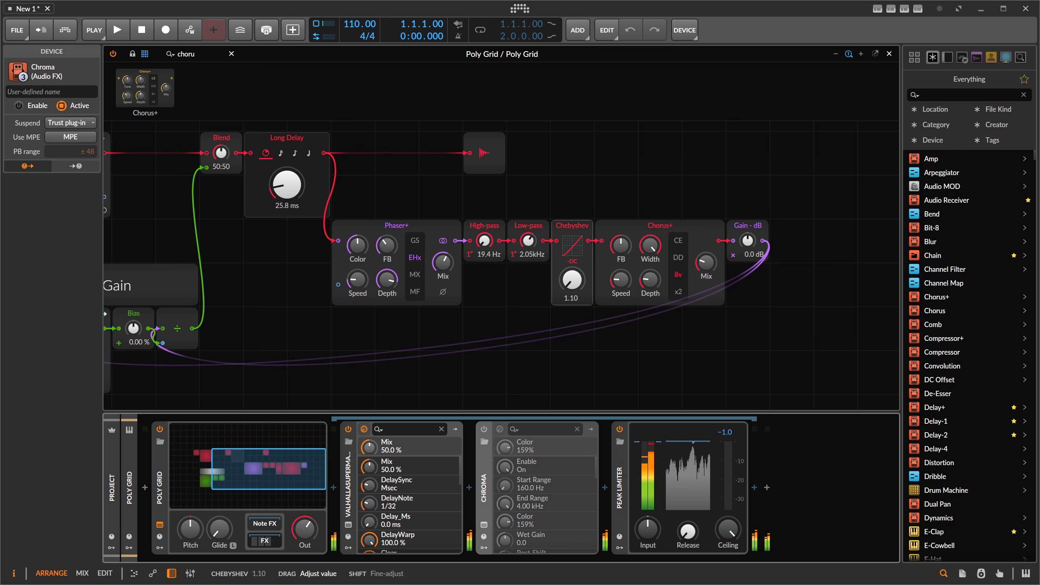
{"action": "left_click_drag", "start_coordinate": [198, 54], "coordinate": [111, 55]}
{"action": "type", "text": "wave"}
{"action": "left_click_drag", "start_coordinate": [136, 88], "coordinate": [615, 272]}
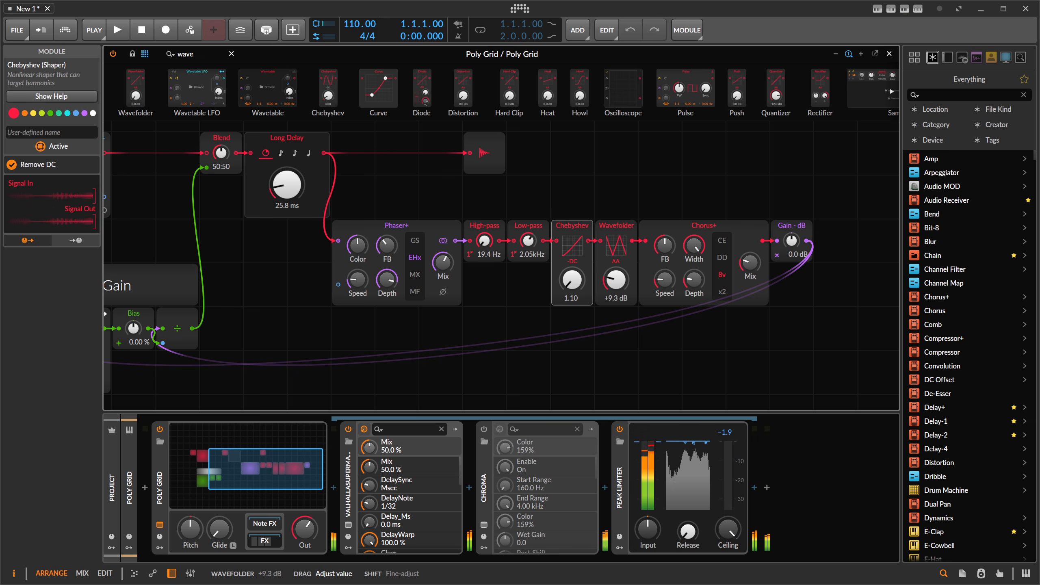
{"action": "left_click_drag", "start_coordinate": [616, 280], "coordinate": [615, 279]}
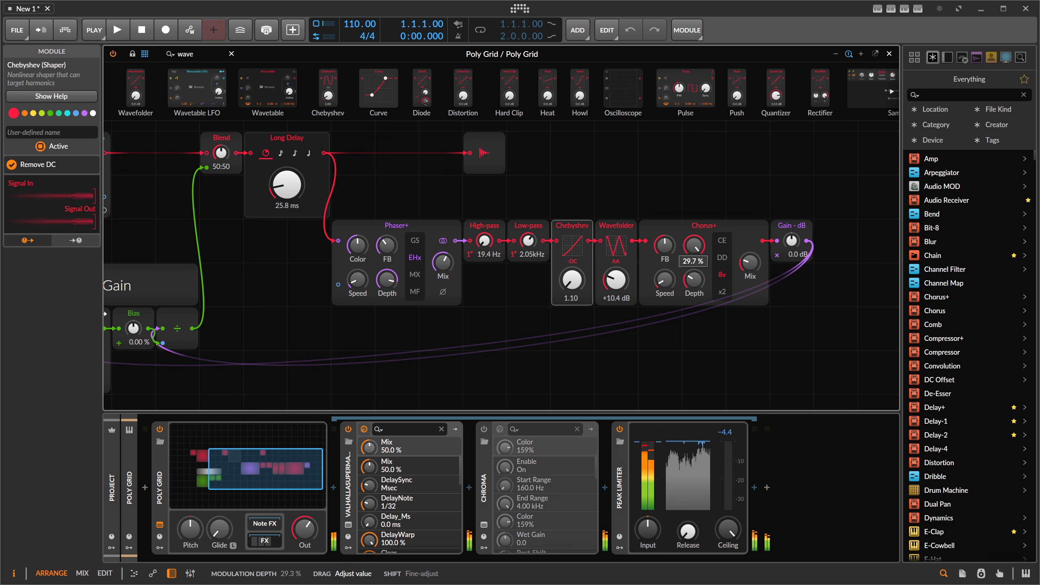
Raise the Chorus+ Depth, set its Speed to about 6.67 %, the Wavefolder to 0.0 dB and the Chebyshev to 1.83.
{"action": "left_click_drag", "start_coordinate": [694, 280], "coordinate": [694, 277]}
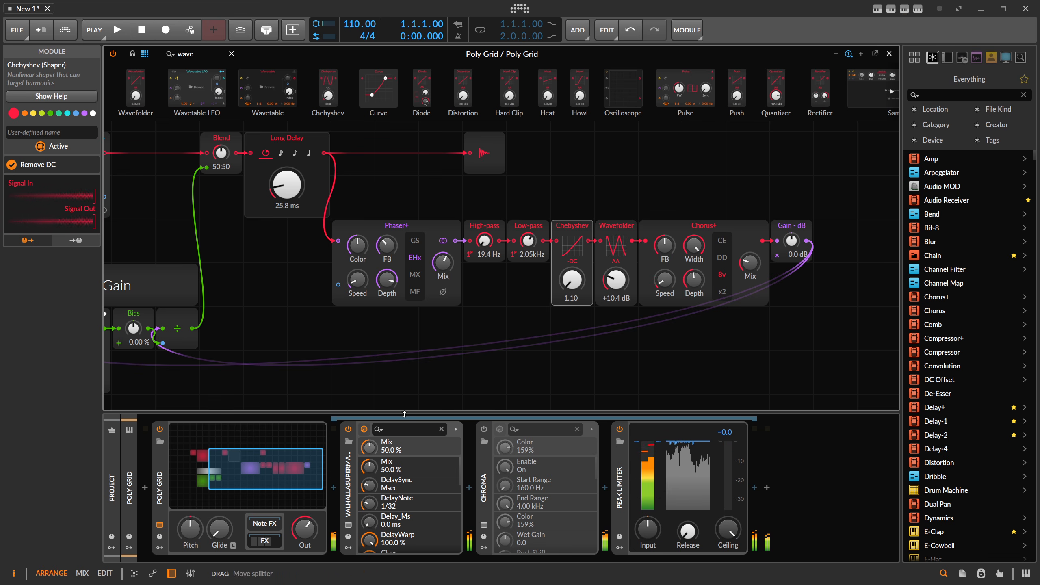
{"action": "left_click_drag", "start_coordinate": [616, 280], "coordinate": [621, 314]}
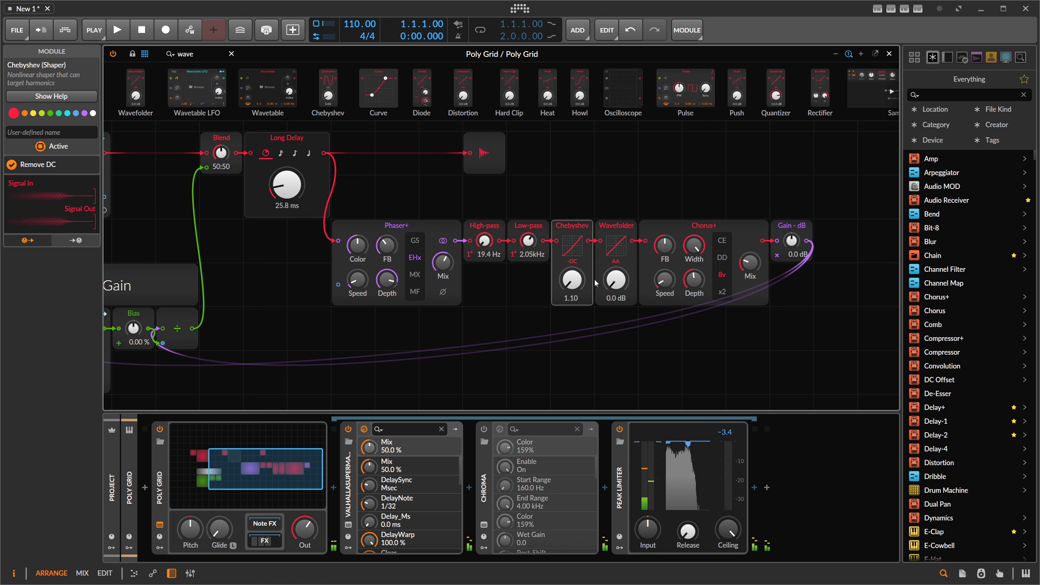
{"action": "left_click_drag", "start_coordinate": [578, 286], "coordinate": [578, 283]}
{"action": "left_click_drag", "start_coordinate": [750, 262], "coordinate": [749, 262]}
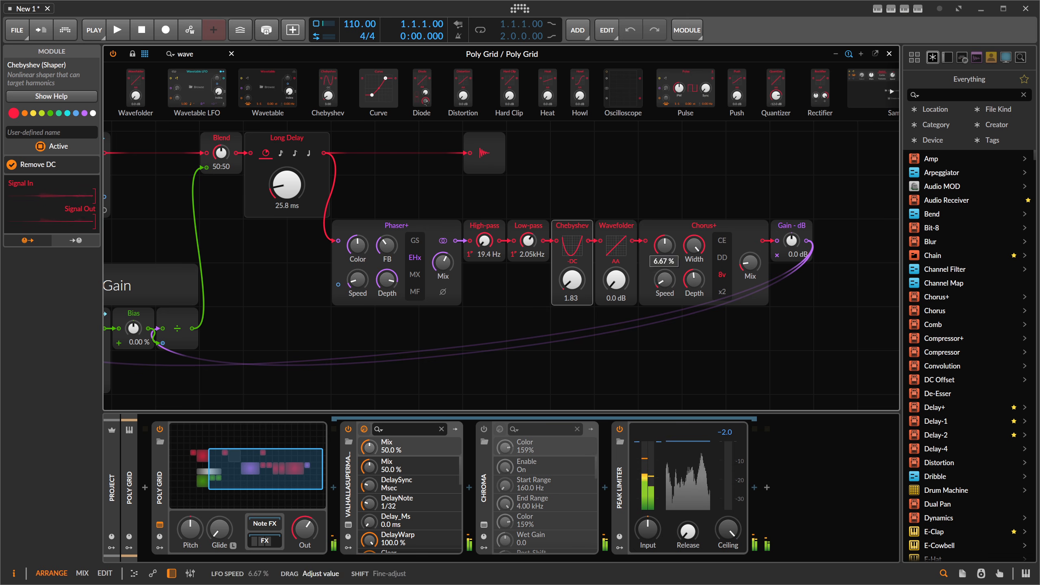
{"action": "left_click_drag", "start_coordinate": [159, 343], "coordinate": [330, 345]}
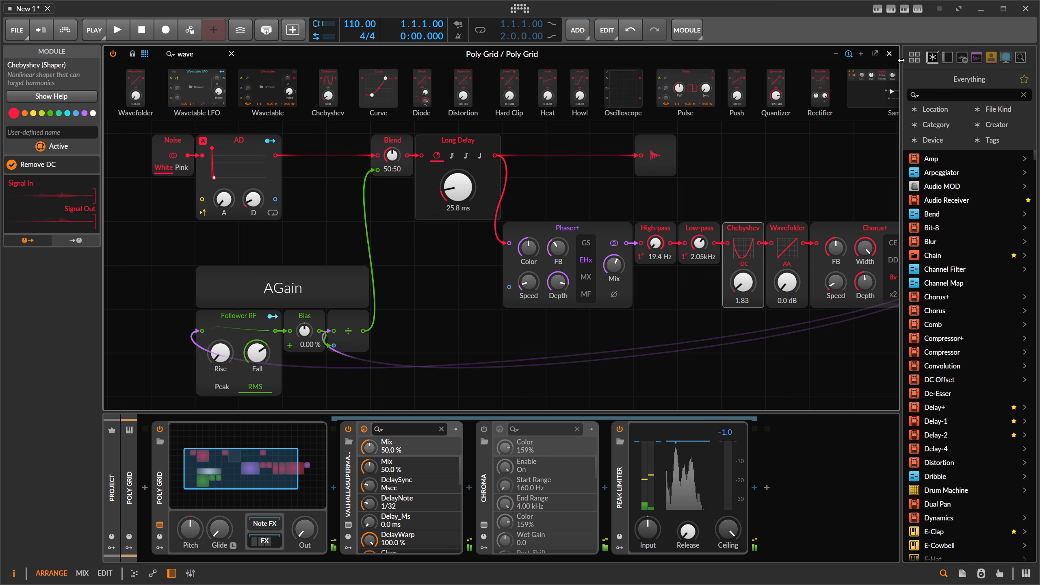
Set the Audio 2 track's input to Poly Grid (POST), arm it and trigger recording in its Scene 1 slot.
{"action": "left_click", "coordinate": [888, 55]}
{"action": "left_click_drag", "start_coordinate": [141, 79], "coordinate": [154, 119]}
{"action": "left_click", "coordinate": [82, 386]}
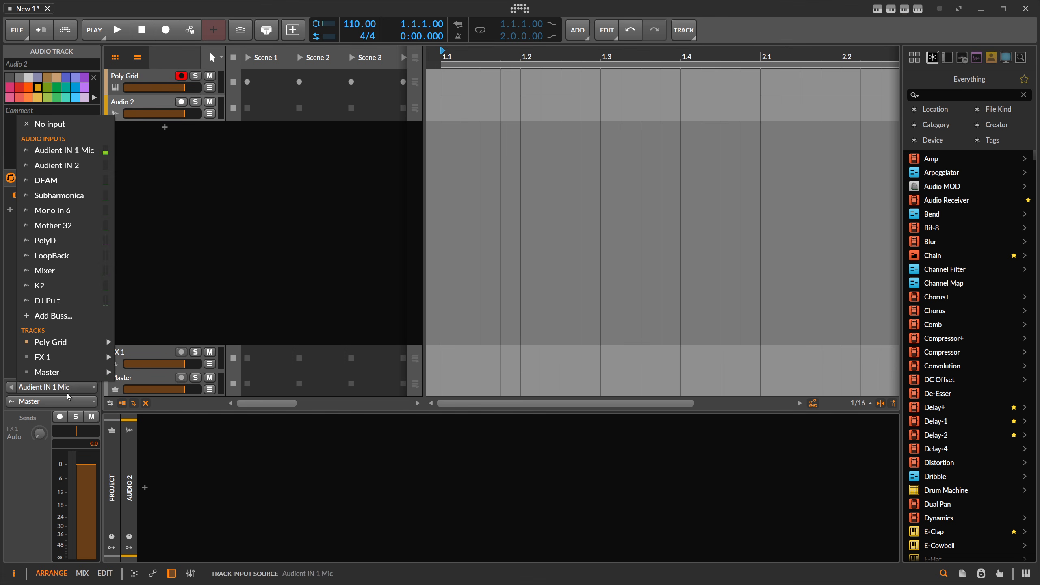
{"action": "mouse_move", "coordinate": [75, 343]}
{"action": "left_click", "coordinate": [145, 356]}
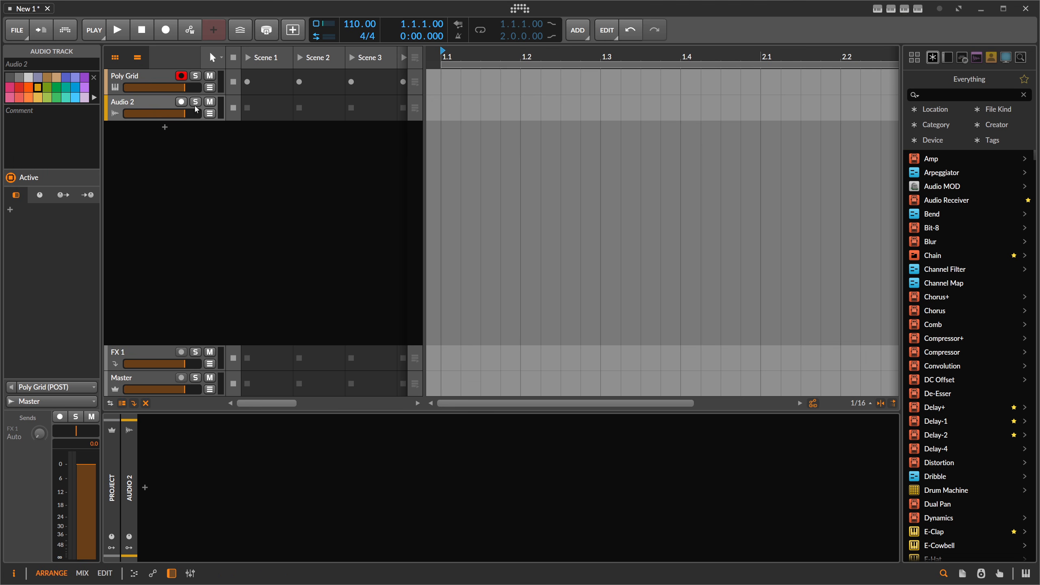
{"action": "left_click", "coordinate": [181, 101]}
{"action": "left_click", "coordinate": [247, 107]}
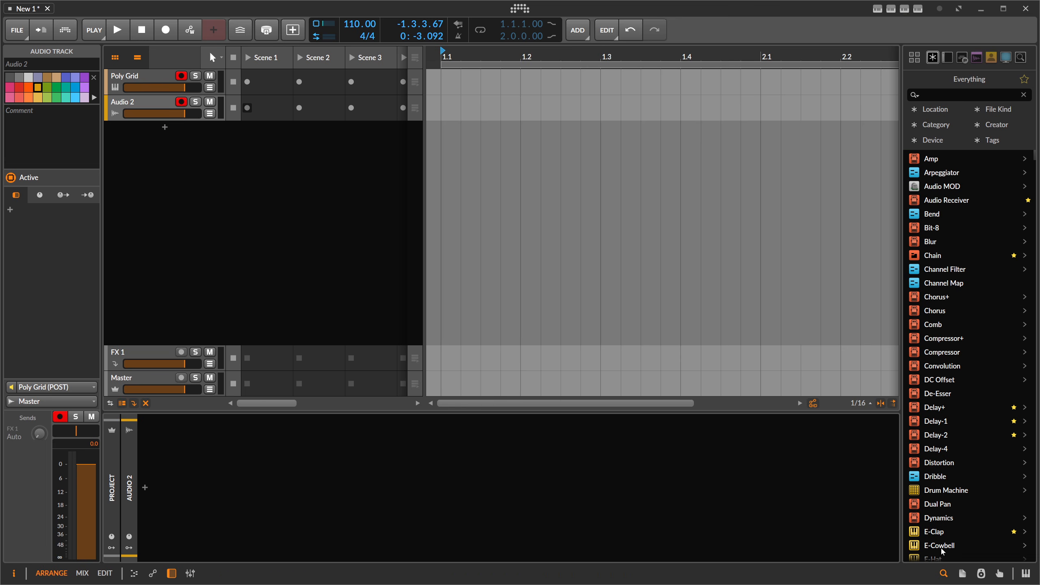
Change the clip launcher's main Launch Quantization to immediate launching and start the transport.
{"action": "left_click", "coordinate": [962, 574]}
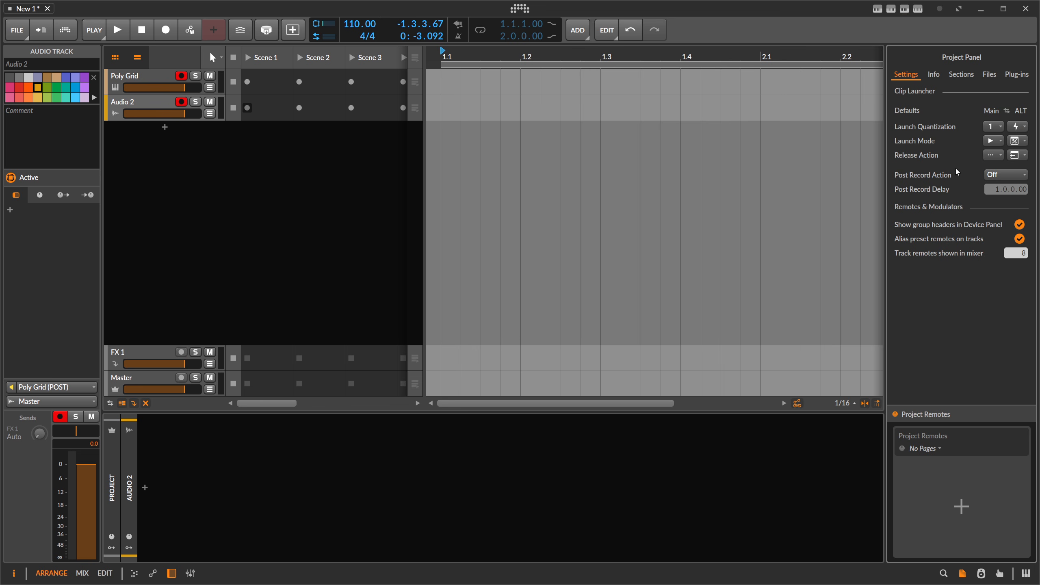
{"action": "left_click", "coordinate": [993, 127]}
{"action": "left_click", "coordinate": [831, 133]}
{"action": "left_click", "coordinate": [246, 175]}
{"action": "key", "text": "space"}
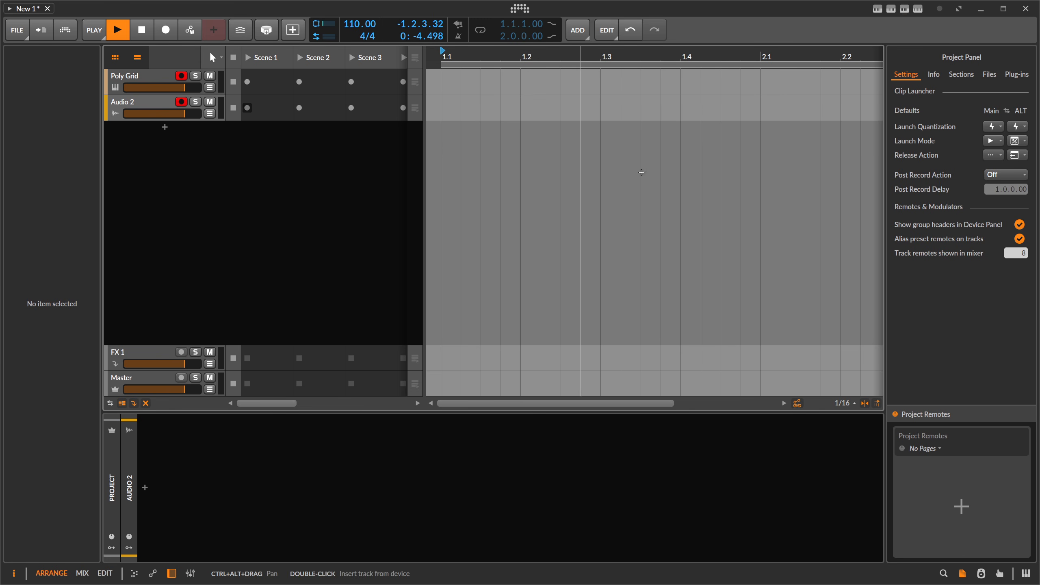
Set the recording pre-roll to None.
{"action": "left_click", "coordinate": [95, 31]}
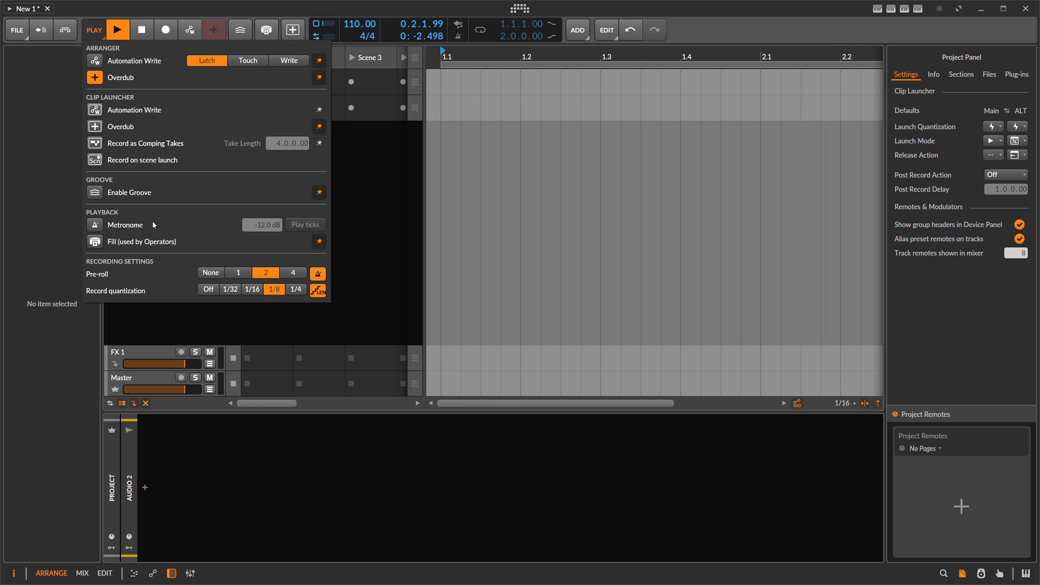
{"action": "left_click", "coordinate": [220, 273]}
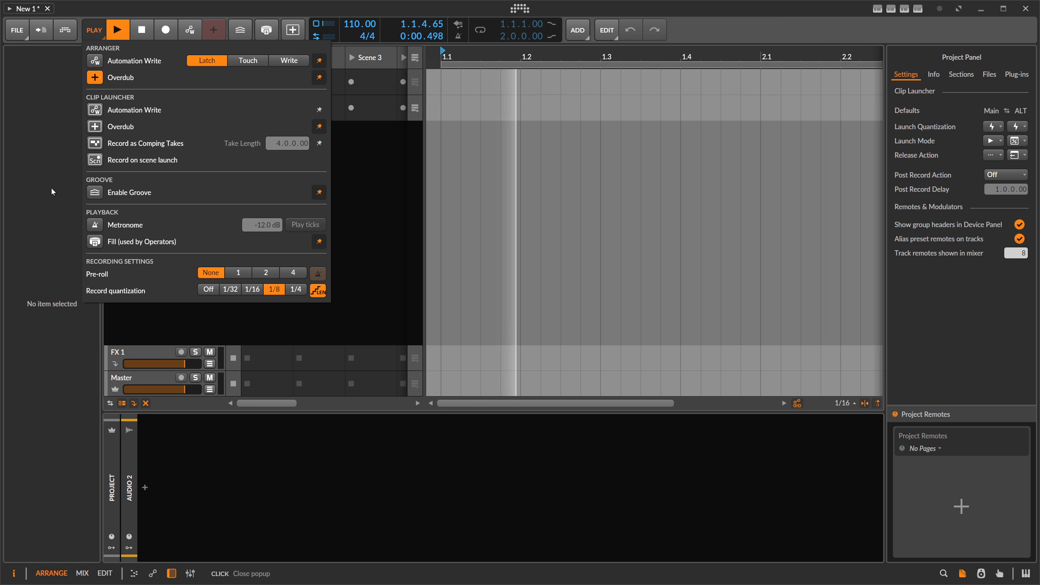
{"action": "left_click", "coordinate": [43, 148]}
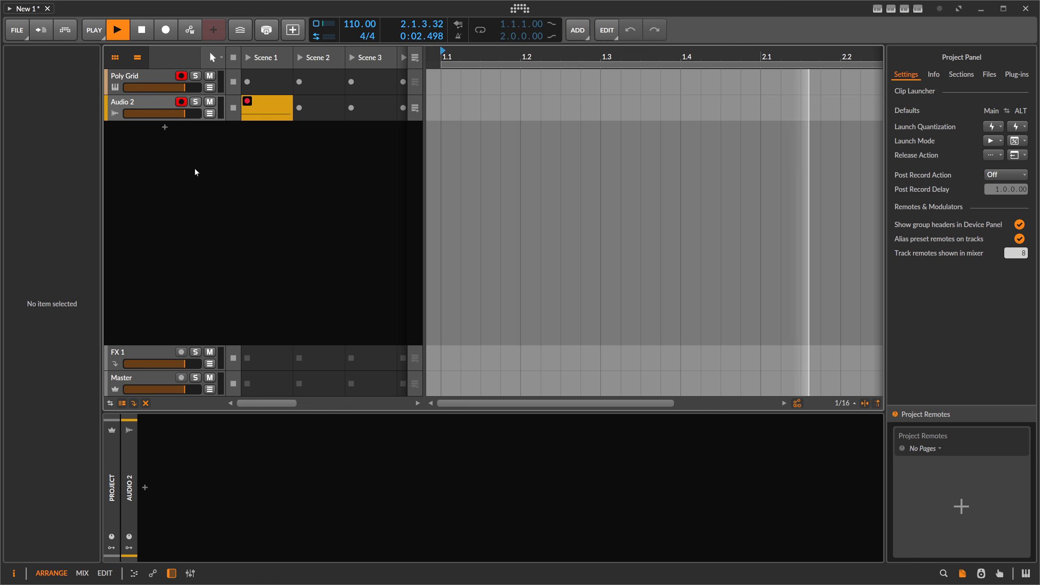
Raise the Poly Grid output to about -4.7 dB and examine the waveform being recorded in the Audio 2 clip.
{"action": "left_click", "coordinate": [154, 77]}
{"action": "mouse_move", "coordinate": [305, 525]}
{"action": "left_mouse_down"}
{"action": "mouse_move", "coordinate": [306, 542]}
{"action": "mouse_move", "coordinate": [305, 519]}
{"action": "left_mouse_up"}
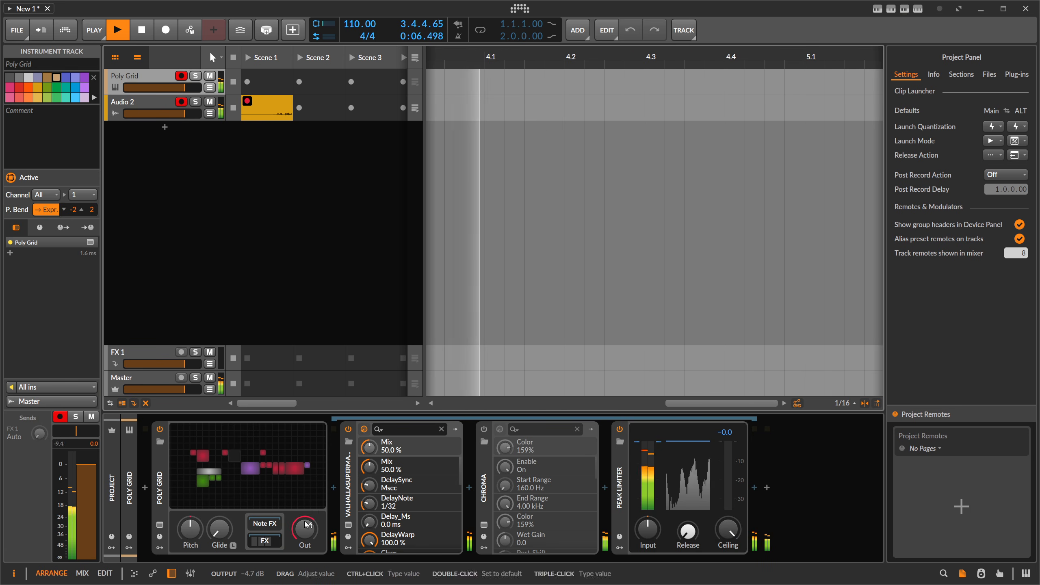
{"action": "double_click", "coordinate": [275, 119]}
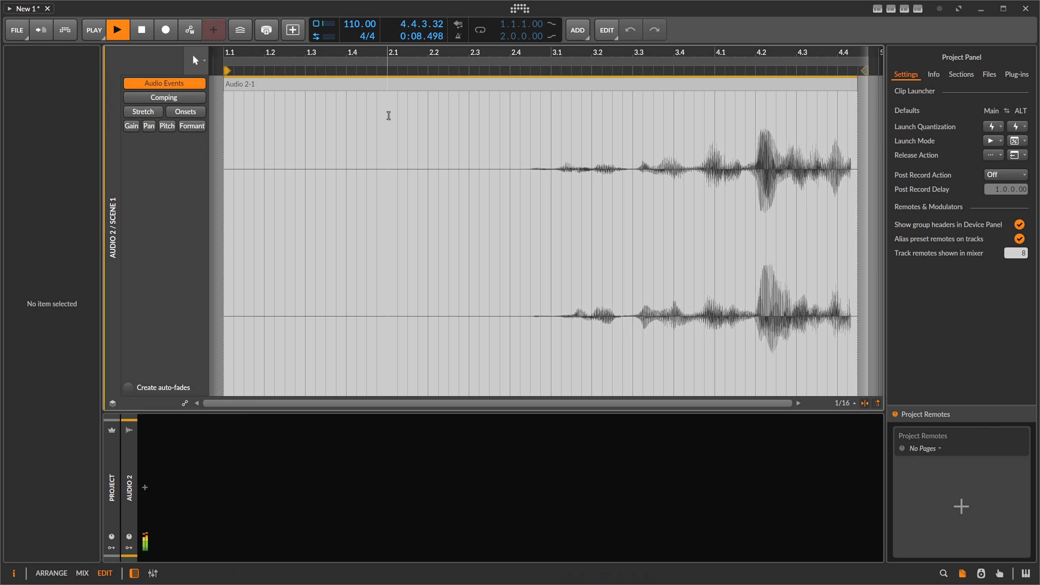
{"action": "left_click_drag", "start_coordinate": [372, 53], "coordinate": [285, 72]}
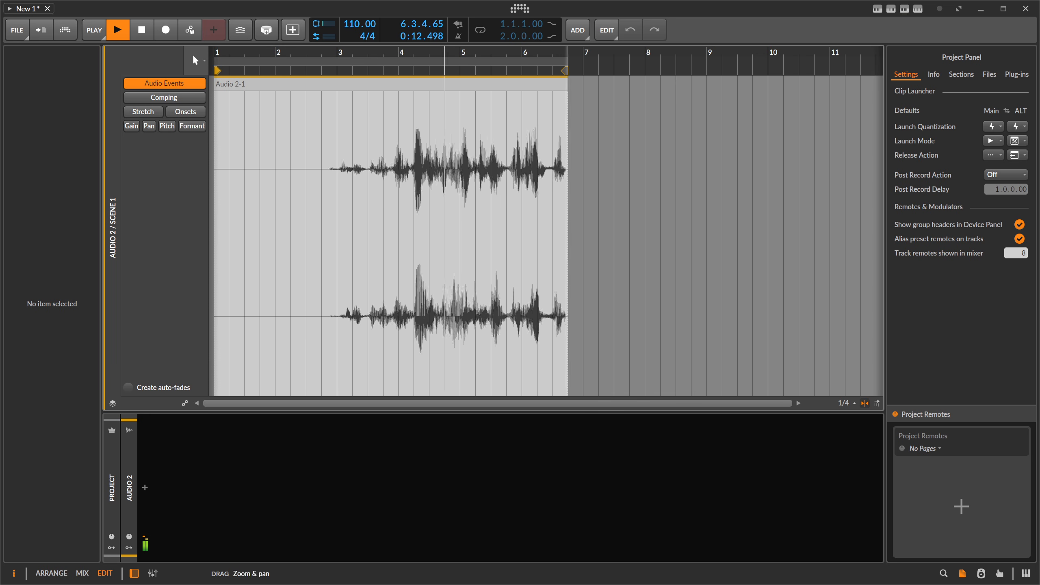
{"action": "left_click_drag", "start_coordinate": [444, 56], "coordinate": [443, 47]}
{"action": "key", "text": "Tab"}
Open the Poly Grid patch editor and raise the Low-pass cutoff in the feedback chain.
{"action": "left_click", "coordinate": [144, 77]}
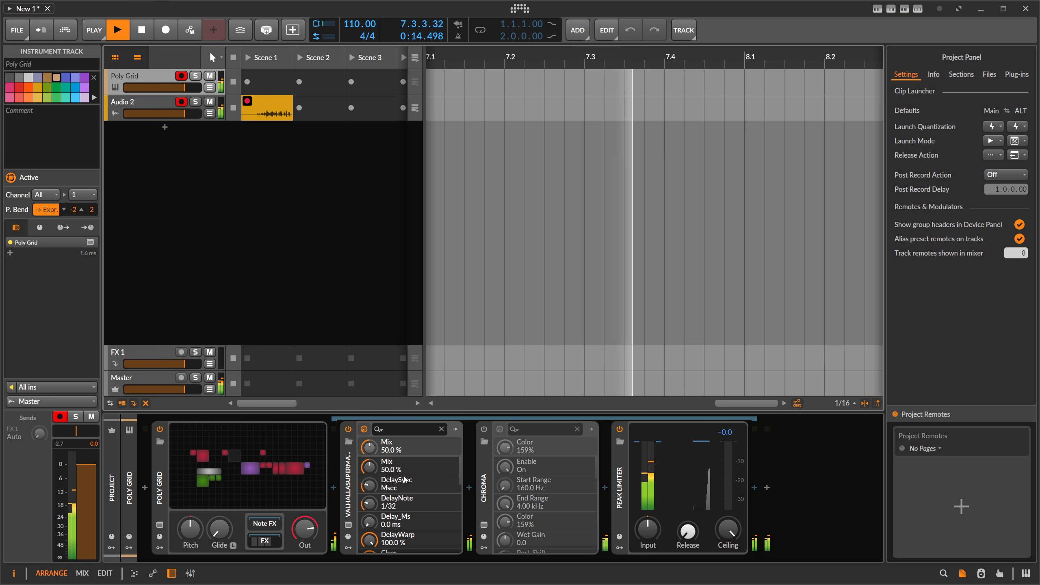
{"action": "left_click", "coordinate": [297, 499]}
{"action": "left_click_drag", "start_coordinate": [452, 282], "coordinate": [452, 286]}
{"action": "left_click_drag", "start_coordinate": [399, 374], "coordinate": [227, 345]}
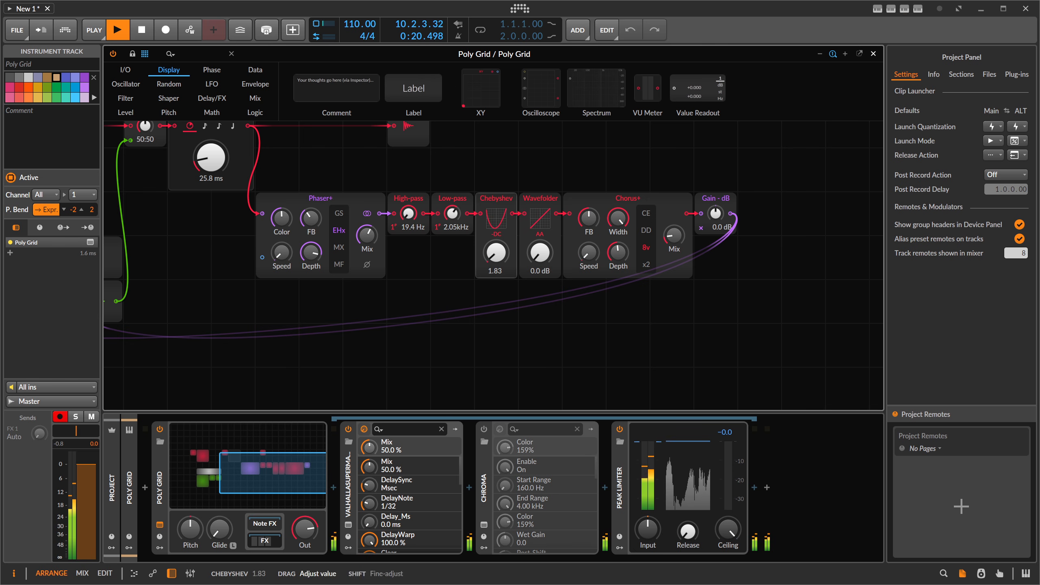
{"action": "left_click_drag", "start_coordinate": [452, 214], "coordinate": [452, 196]}
Set the ValhallaSupermassive delay to 484.6 ms and its high EQ to 750 Hz.
{"action": "left_click", "coordinate": [349, 525]}
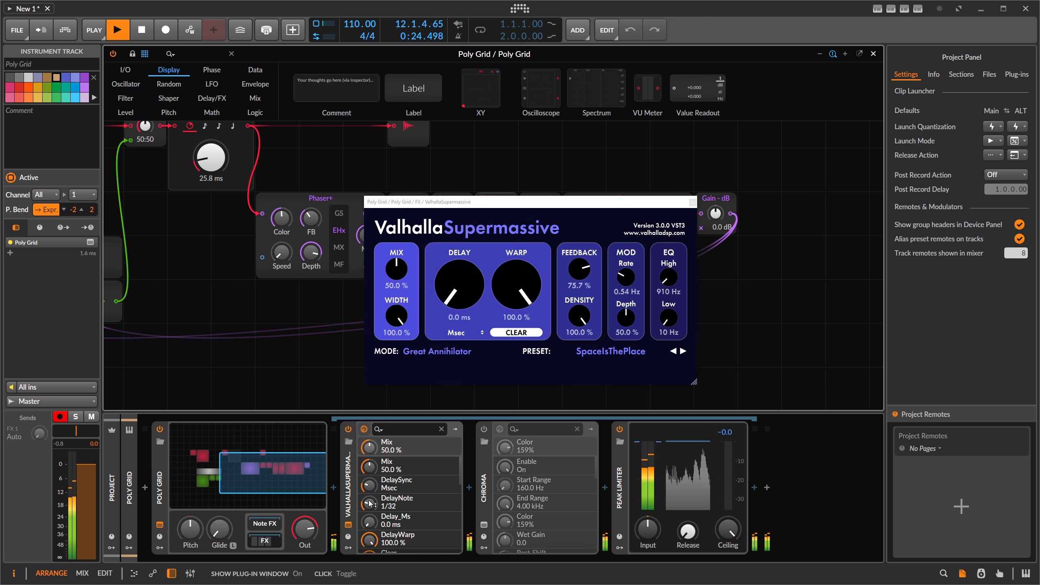
{"action": "left_click_drag", "start_coordinate": [461, 286], "coordinate": [488, 216]}
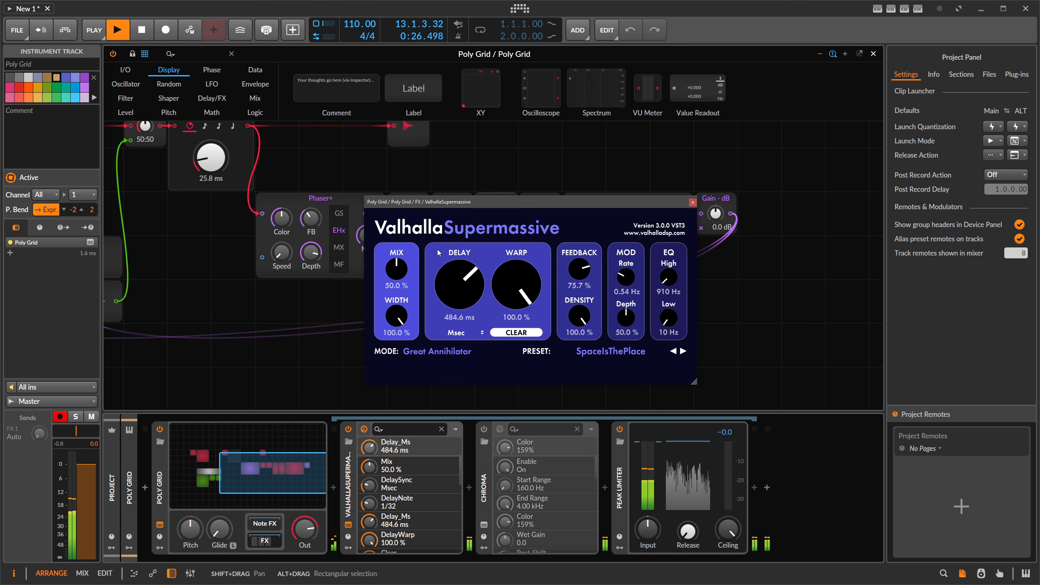
{"action": "left_click", "coordinate": [667, 281]}
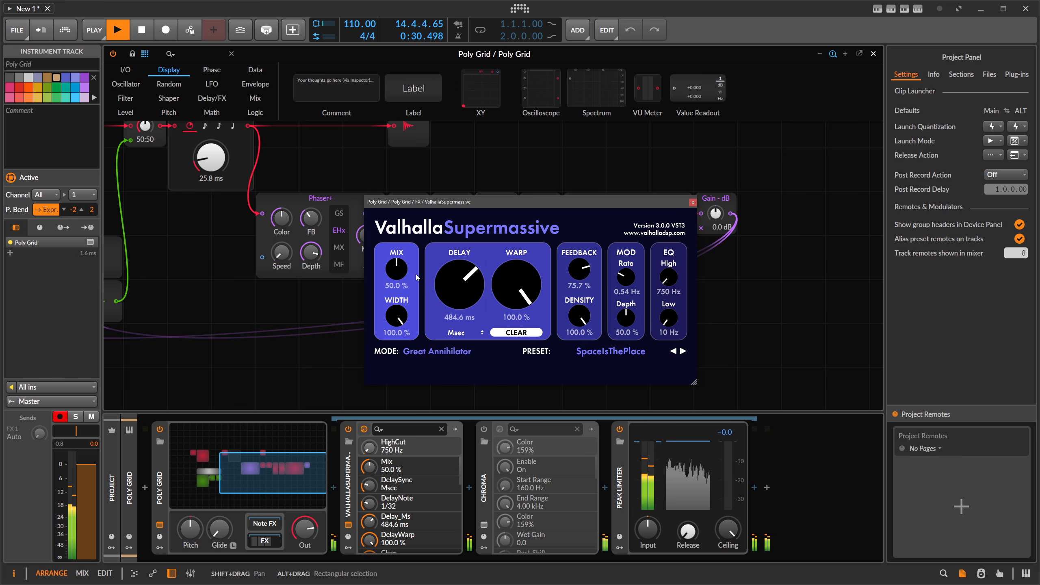
Close the ValhallaSupermassive window and set the Chorus+ LFO speed to 1.33%.
{"action": "left_click", "coordinate": [692, 202]}
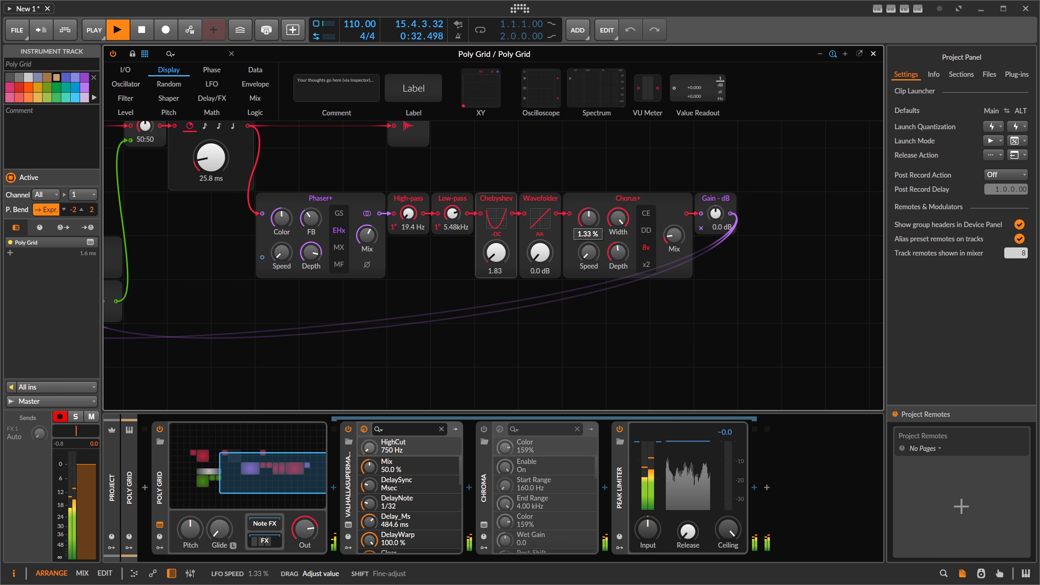
{"action": "left_click_drag", "start_coordinate": [281, 253], "coordinate": [281, 259]}
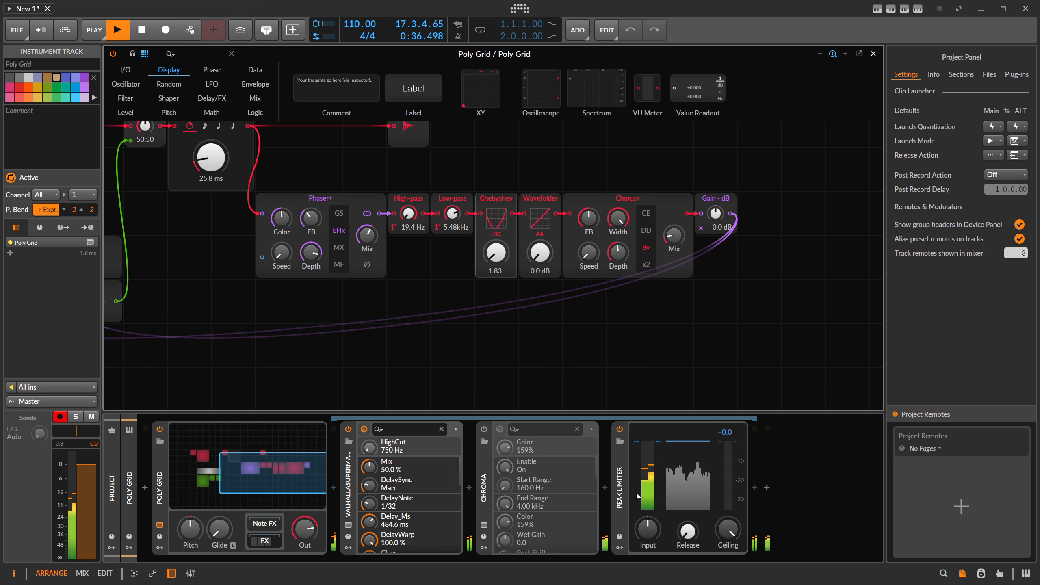
{"action": "left_click_drag", "start_coordinate": [301, 313], "coordinate": [476, 340]}
{"action": "scroll", "coordinate": [414, 297], "scroll_direction": "down", "scroll_amount": 1}
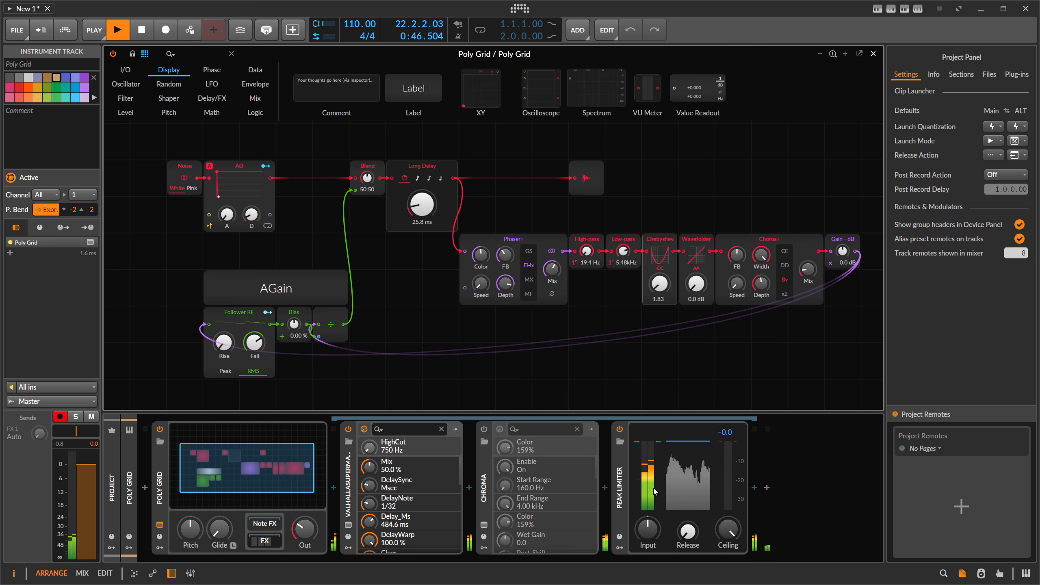
Insert the Rolling Sampler plug-in after the Peak Limiter, raise the Poly Grid output, and close the plug-in's window.
{"action": "left_click", "coordinate": [751, 491]}
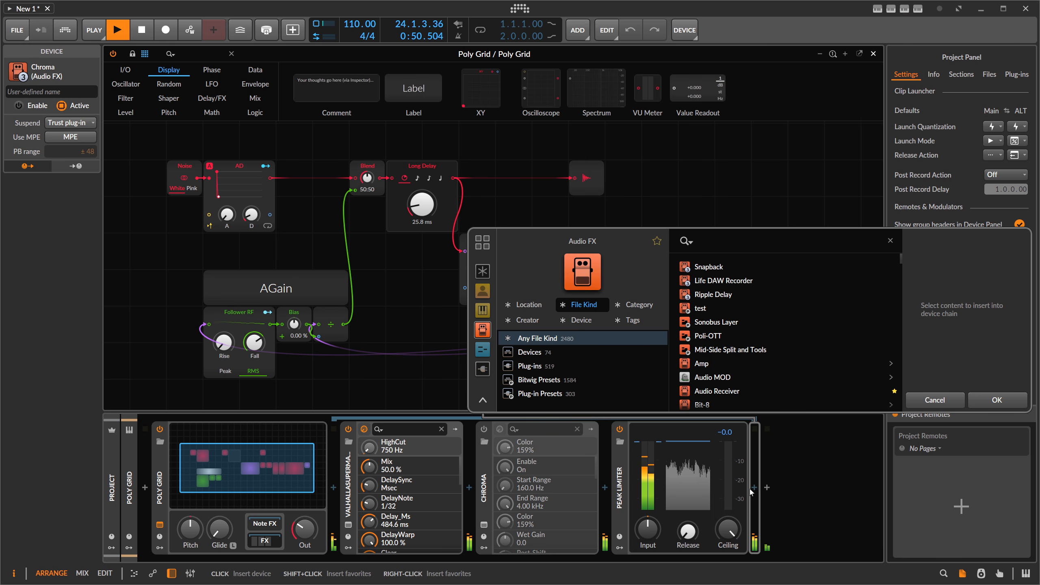
{"action": "type", "text": "roll"}
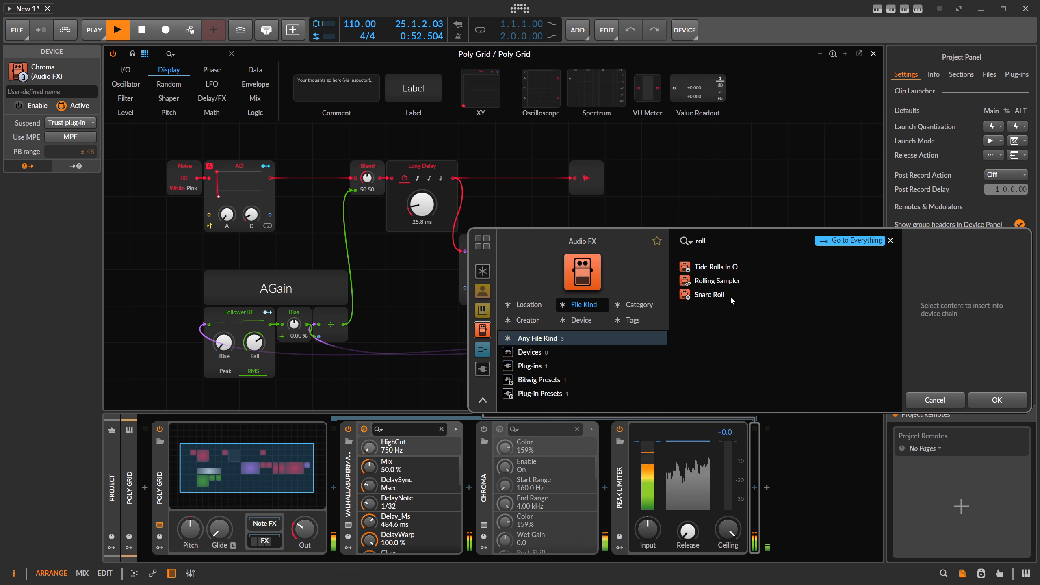
{"action": "double_click", "coordinate": [717, 281]}
{"action": "left_click_drag", "start_coordinate": [437, 201], "coordinate": [540, 178]}
{"action": "left_click_drag", "start_coordinate": [291, 528], "coordinate": [291, 487]}
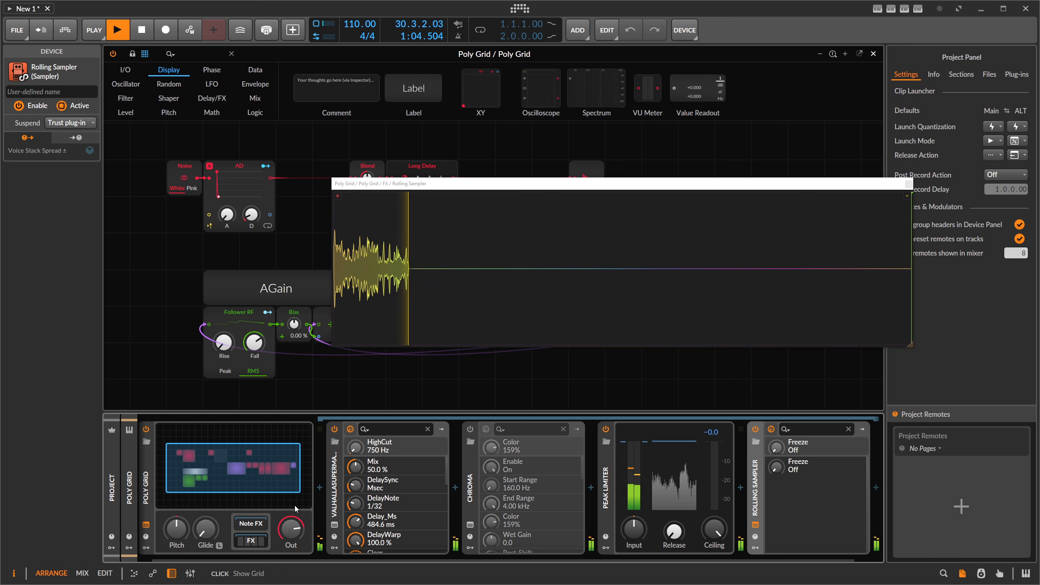
{"action": "left_click", "coordinate": [906, 184]}
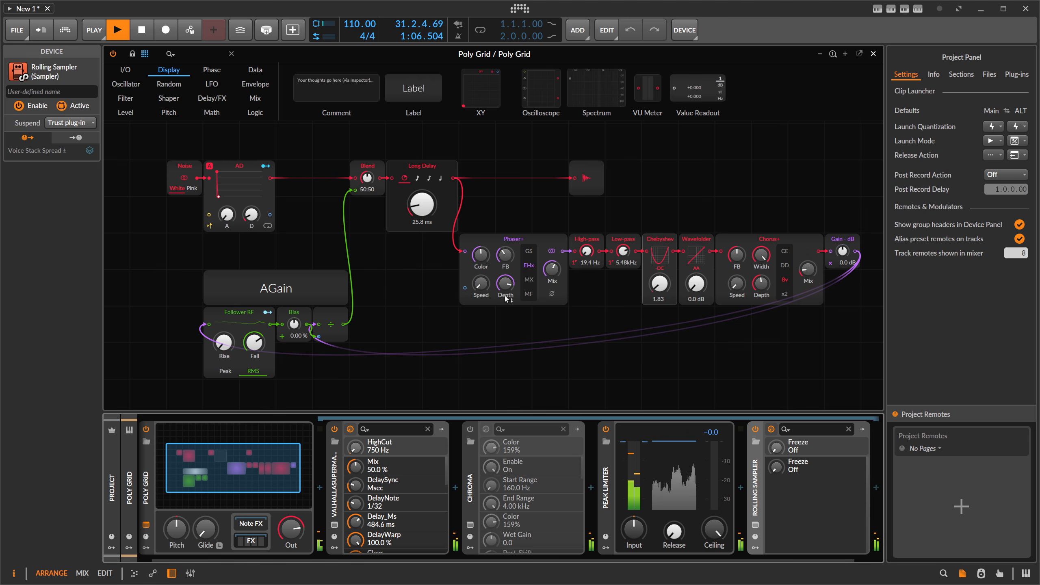
Adjust the Phaser+ color and mix, set the Low-pass cutoff to 1.60 kHz, and turn the Poly Grid output down.
{"action": "left_click_drag", "start_coordinate": [504, 260], "coordinate": [480, 256]}
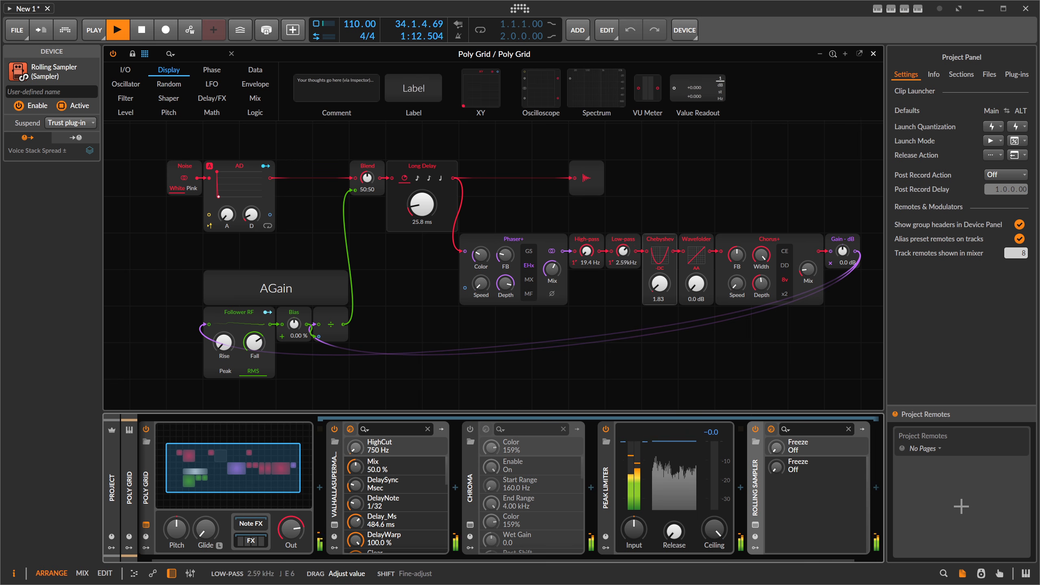
{"action": "left_click_drag", "start_coordinate": [623, 250], "coordinate": [623, 259]}
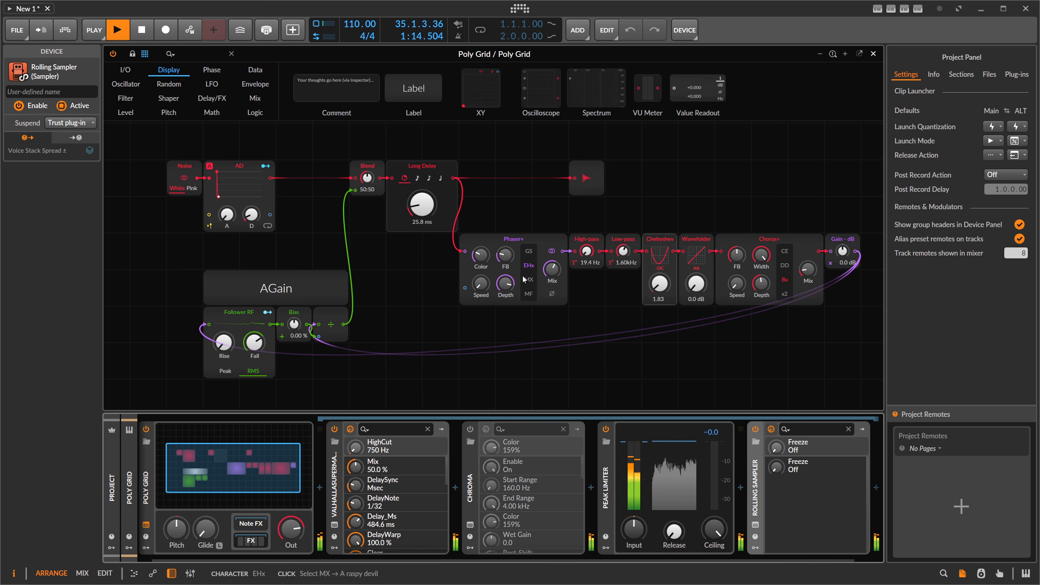
{"action": "left_click_drag", "start_coordinate": [552, 269], "coordinate": [552, 267]}
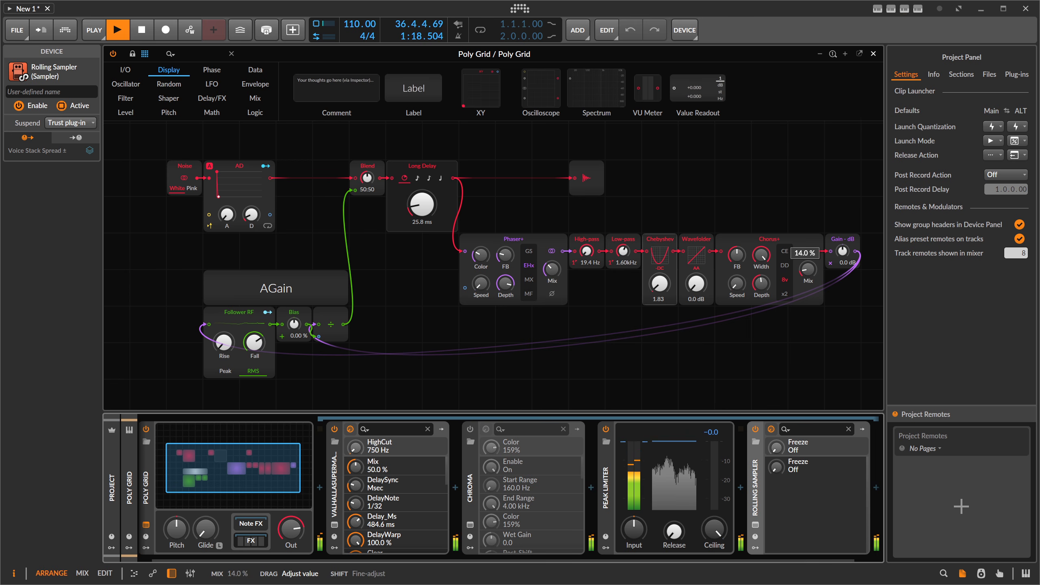
{"action": "left_click_drag", "start_coordinate": [669, 210], "coordinate": [610, 196]}
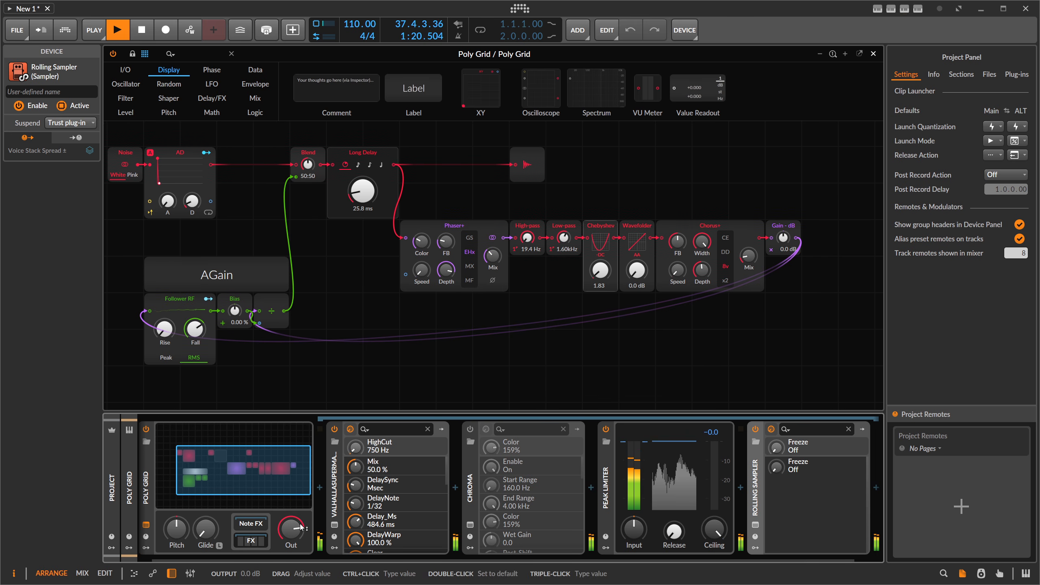
{"action": "left_click_drag", "start_coordinate": [291, 528], "coordinate": [291, 535]}
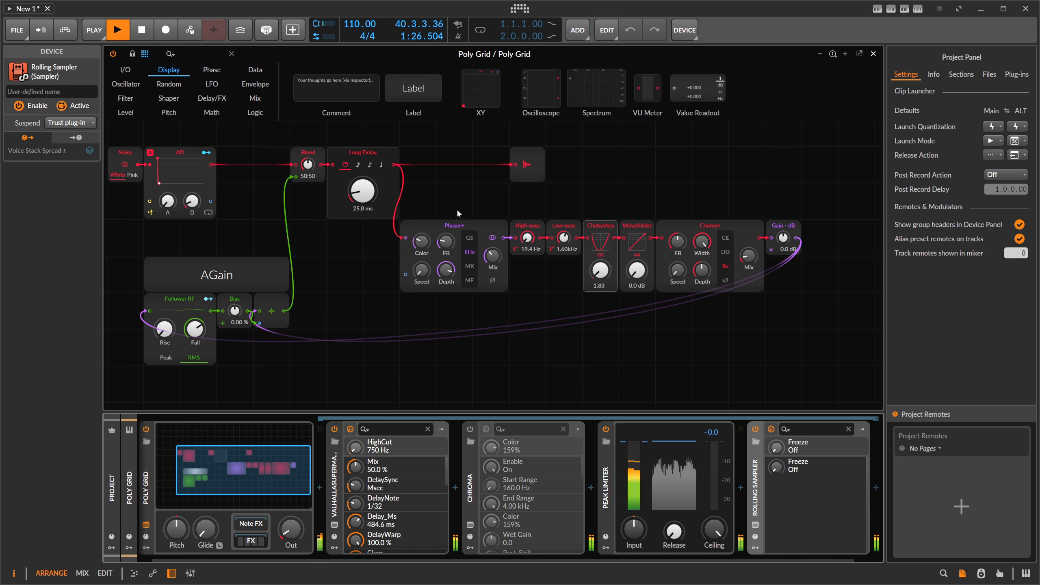
Find the Fizz module in the module palette and insert it between Chorus+ and Gain in the feedback chain.
{"action": "left_click_drag", "start_coordinate": [444, 199], "coordinate": [734, 307]}
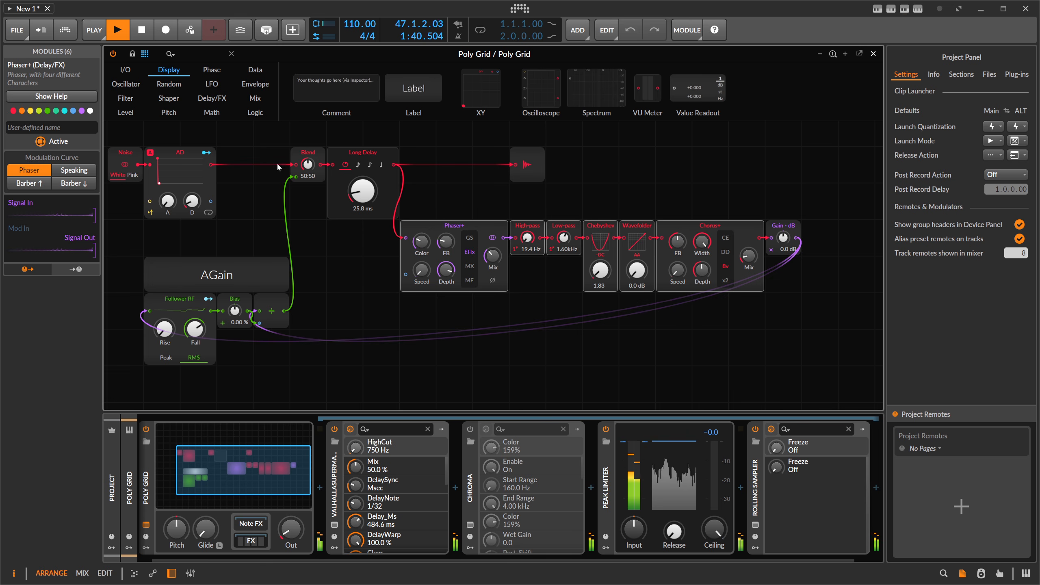
{"action": "left_click", "coordinate": [219, 116]}
{"action": "left_click", "coordinate": [254, 115]}
{"action": "left_click", "coordinate": [174, 115]}
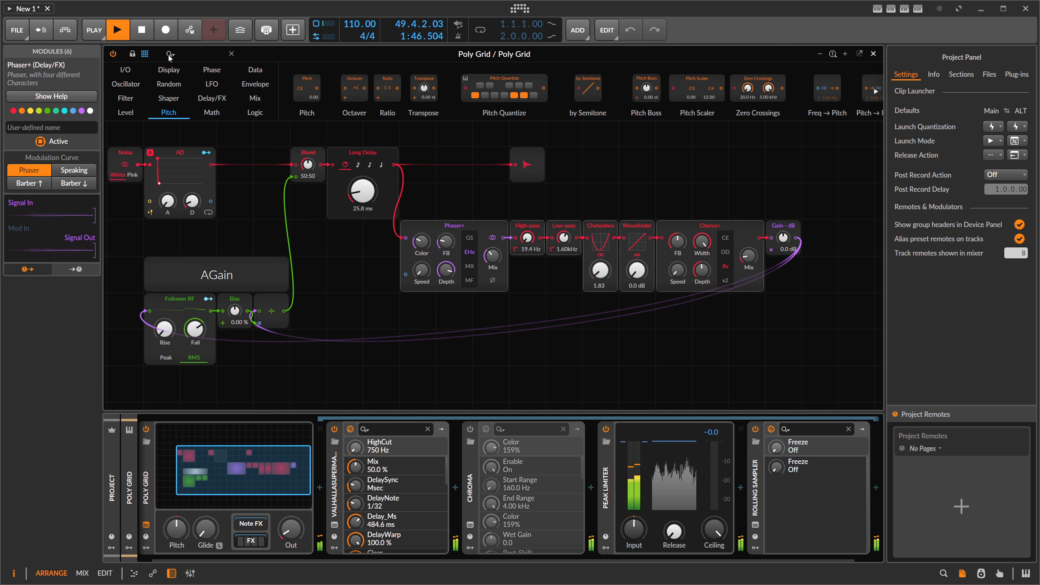
{"action": "left_click", "coordinate": [193, 54]}
{"action": "type", "text": "ripp"}
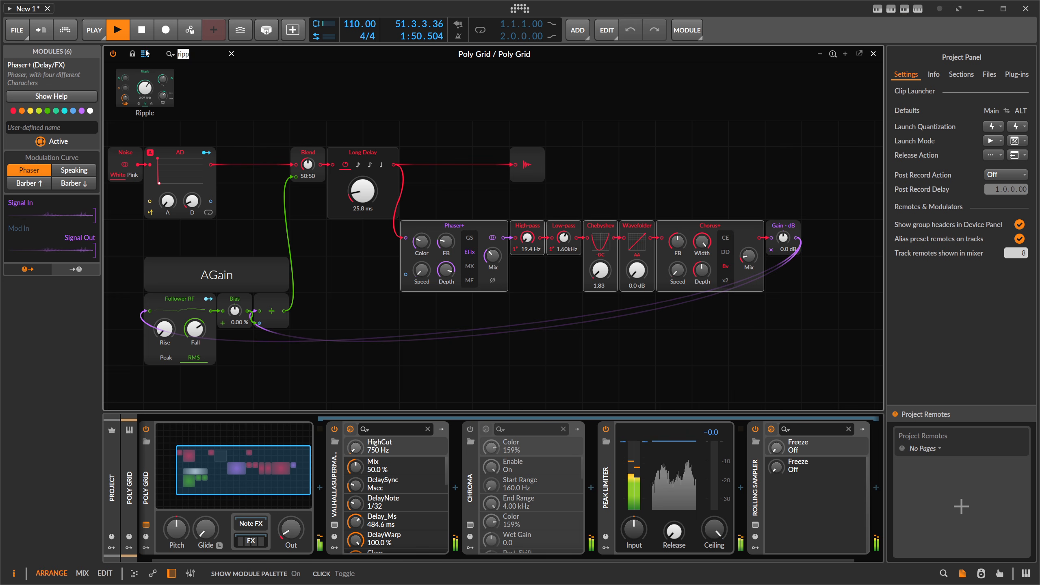
{"action": "key", "text": "BackSpace"}
{"action": "key", "text": "BackSpace"}
{"action": "key", "text": "BackSpace"}
{"action": "key", "text": "BackSpace"}
{"action": "type", "text": "fizz"}
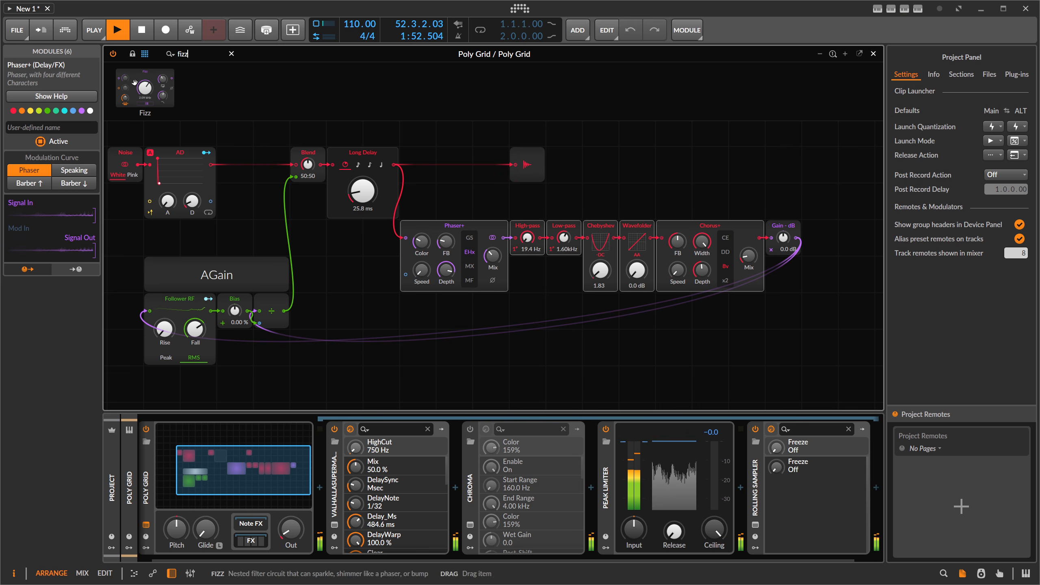
{"action": "left_click_drag", "start_coordinate": [148, 80], "coordinate": [763, 239]}
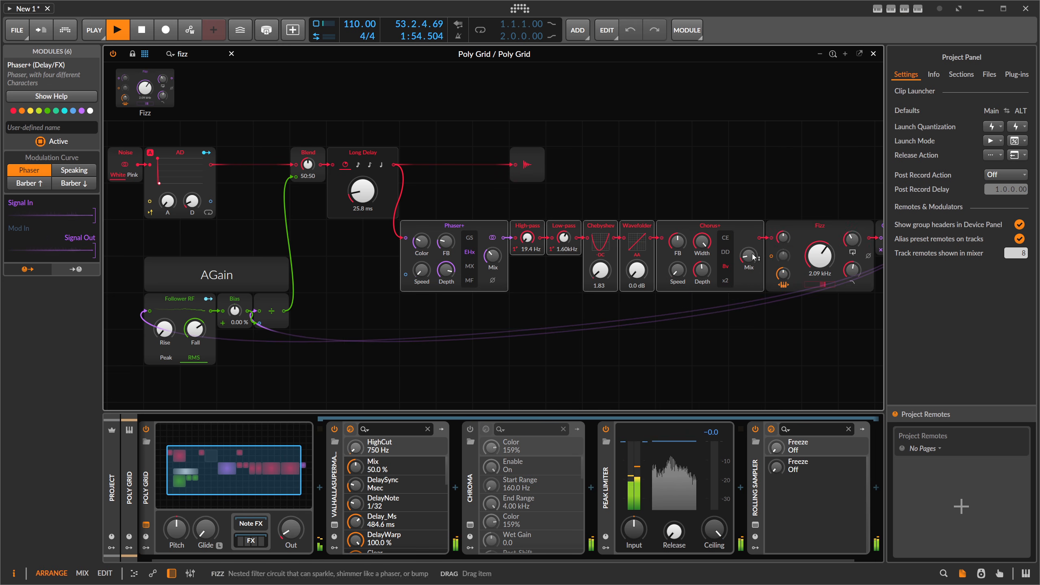
Raise the Poly Grid output to about -11.5 dB and sweep Fizz's main cutoff frequency, ending at 2.26 kHz.
{"action": "left_click_drag", "start_coordinate": [292, 527], "coordinate": [292, 508]}
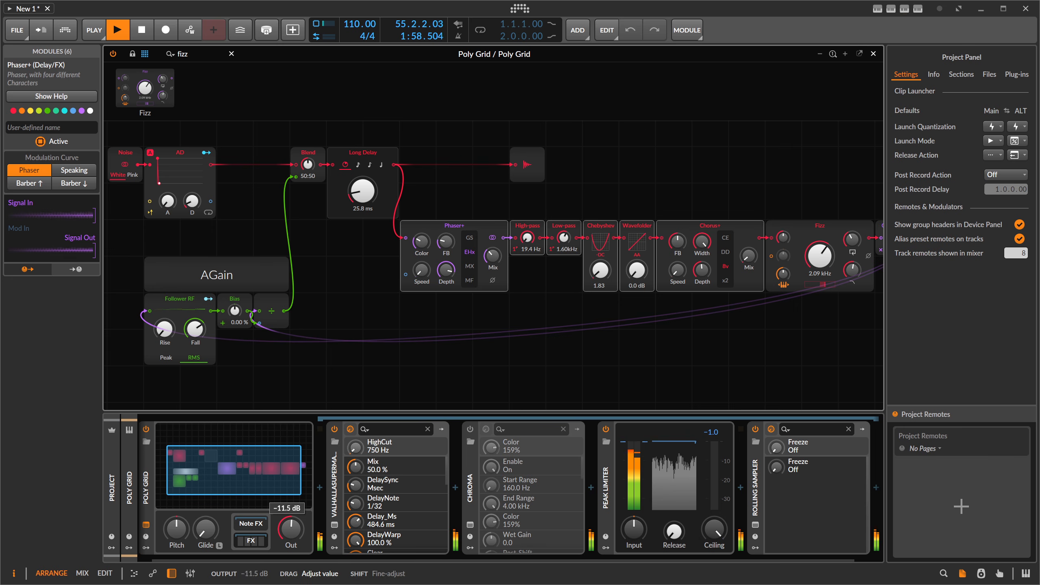
{"action": "left_click_drag", "start_coordinate": [563, 341], "coordinate": [359, 364]}
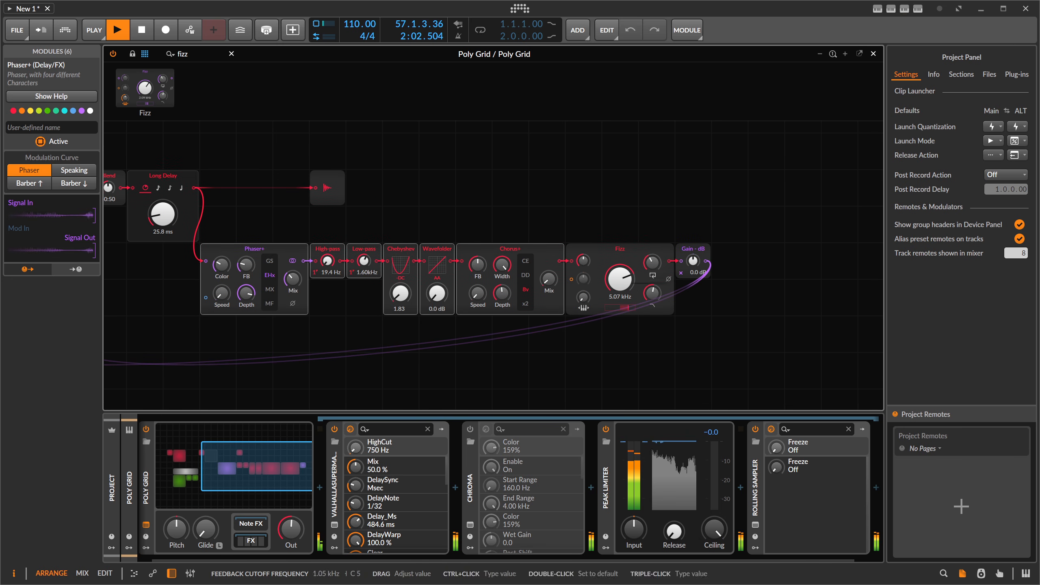
{"action": "left_click_drag", "start_coordinate": [628, 290], "coordinate": [620, 254]}
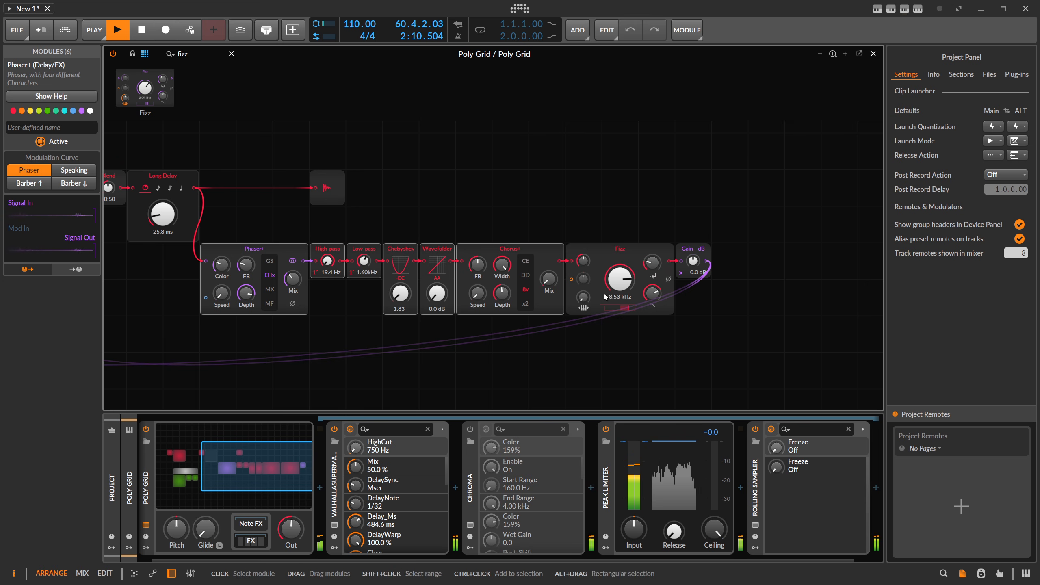
{"action": "mouse_move", "coordinate": [652, 292]}
{"action": "left_mouse_down"}
{"action": "mouse_move", "coordinate": [614, 307]}
{"action": "mouse_move", "coordinate": [620, 290]}
{"action": "left_mouse_up"}
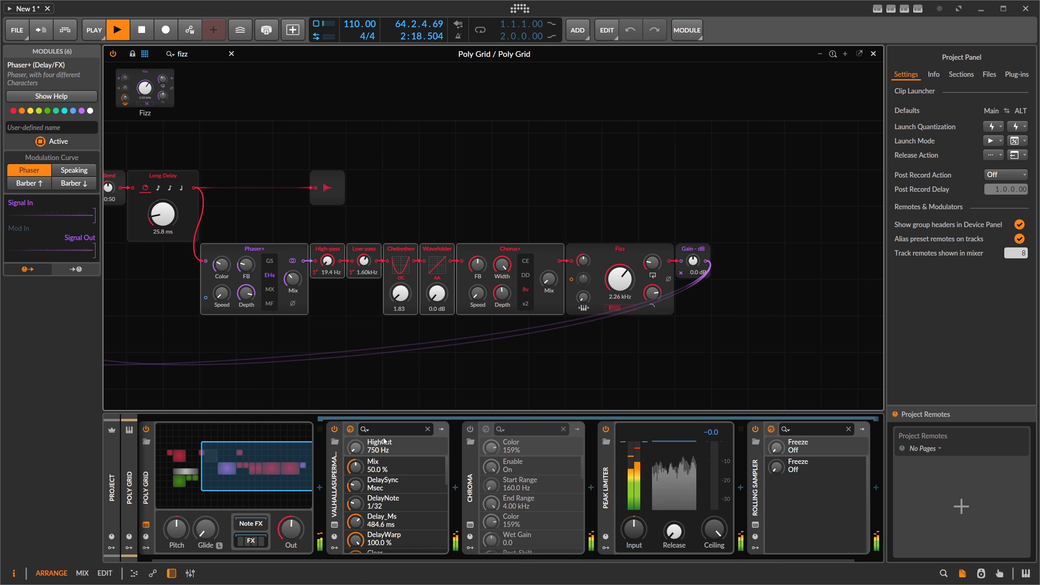
Insert an All-pass Delay between Fizz and Gain, setting its delay to 112 ms and Fizz's cutoff to 3.66 kHz.
{"action": "double_click", "coordinate": [183, 54]}
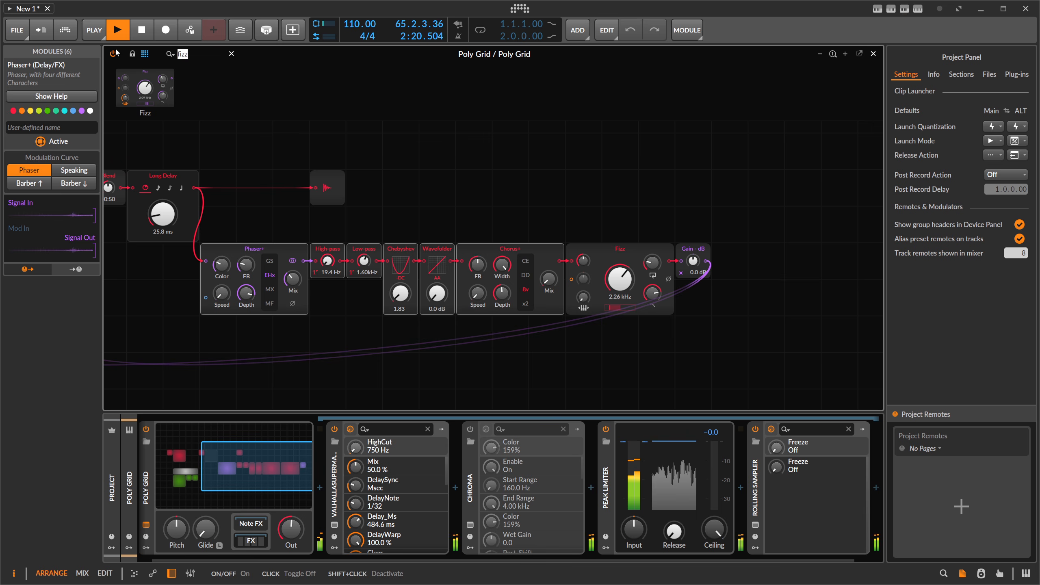
{"action": "type", "text": "allp"}
{"action": "left_click_drag", "start_coordinate": [138, 69], "coordinate": [724, 268]}
{"action": "mouse_move", "coordinate": [621, 280]}
{"action": "left_mouse_down"}
{"action": "mouse_move", "coordinate": [621, 301]}
{"action": "mouse_move", "coordinate": [621, 266]}
{"action": "left_mouse_up"}
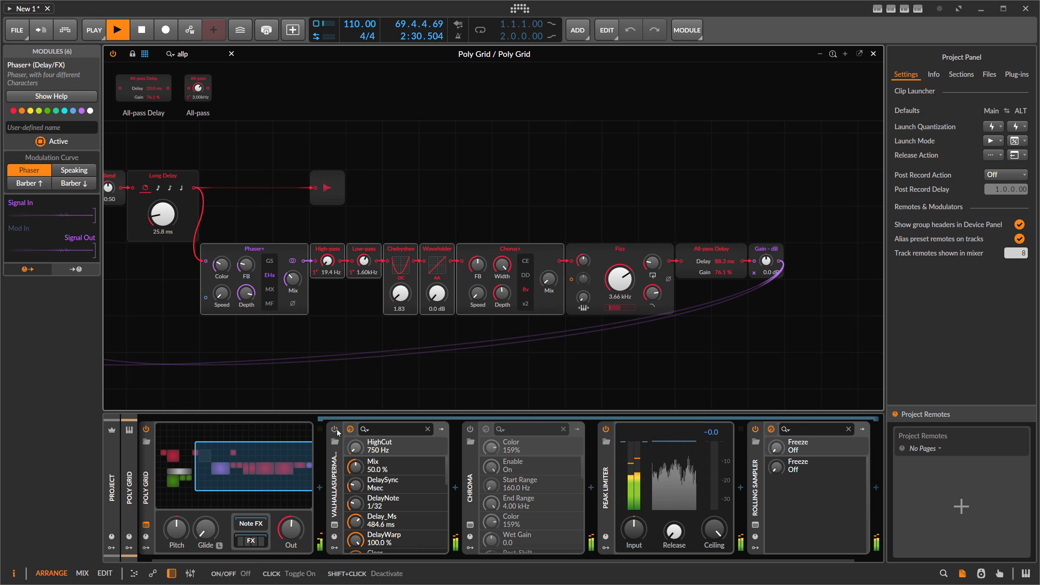
{"action": "left_click_drag", "start_coordinate": [724, 261], "coordinate": [724, 256]}
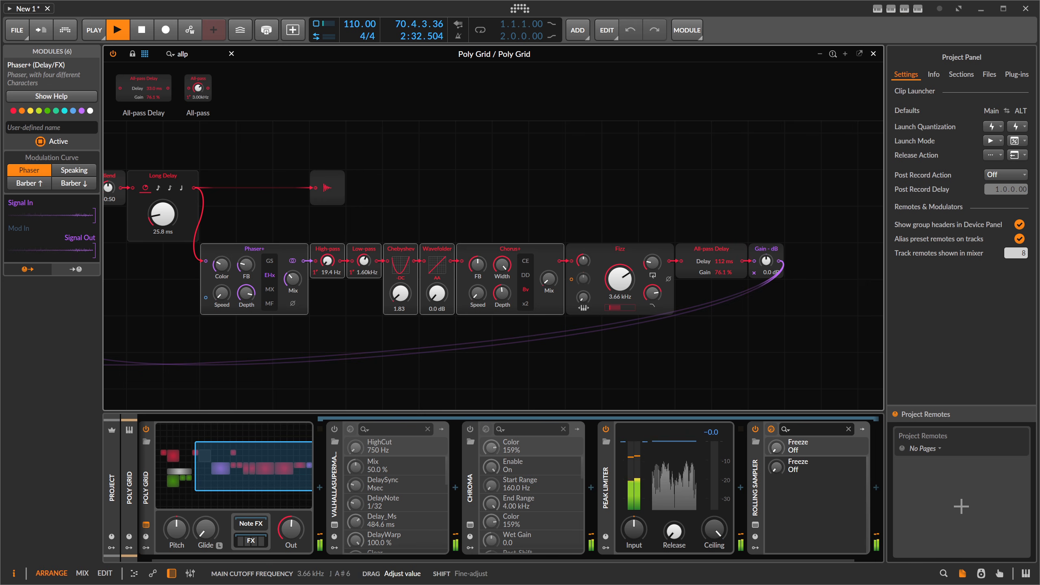
Sweep Fizz's main cutoff down and back up to 3.39 kHz, and set the All-pass Delay time to 15.3 ms.
{"action": "left_click_drag", "start_coordinate": [620, 279], "coordinate": [628, 307]}
{"action": "left_click_drag", "start_coordinate": [721, 261], "coordinate": [721, 274]}
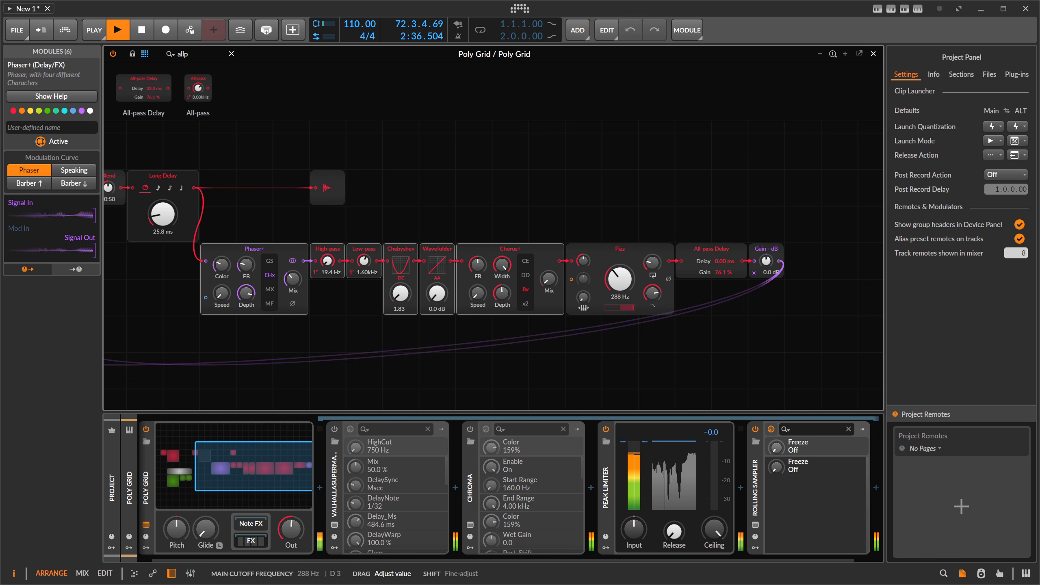
{"action": "left_click_drag", "start_coordinate": [620, 279], "coordinate": [653, 230]}
{"action": "left_click_drag", "start_coordinate": [723, 260], "coordinate": [723, 257]}
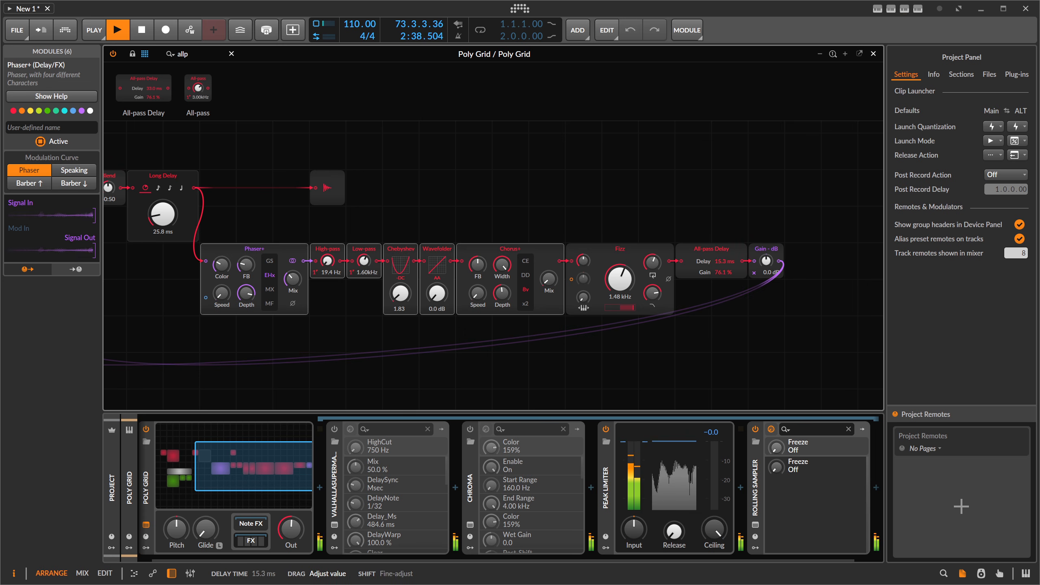
{"action": "mouse_move", "coordinate": [621, 279]}
{"action": "left_mouse_down"}
{"action": "mouse_move", "coordinate": [621, 265]}
{"action": "mouse_move", "coordinate": [621, 275]}
{"action": "left_mouse_up"}
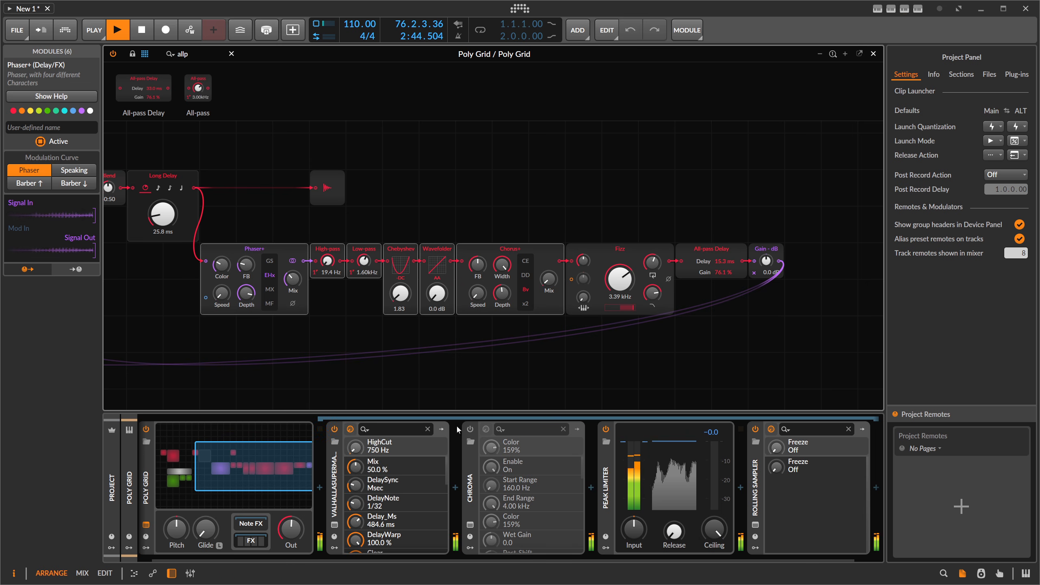
Turn the Poly Grid output down, close the patch editor, and stop the clip recording on the Audio 2 track.
{"action": "left_click_drag", "start_coordinate": [294, 529], "coordinate": [294, 573]}
{"action": "left_click_drag", "start_coordinate": [278, 216], "coordinate": [540, 180]}
{"action": "scroll", "coordinate": [474, 207], "scroll_direction": "down", "scroll_amount": 2}
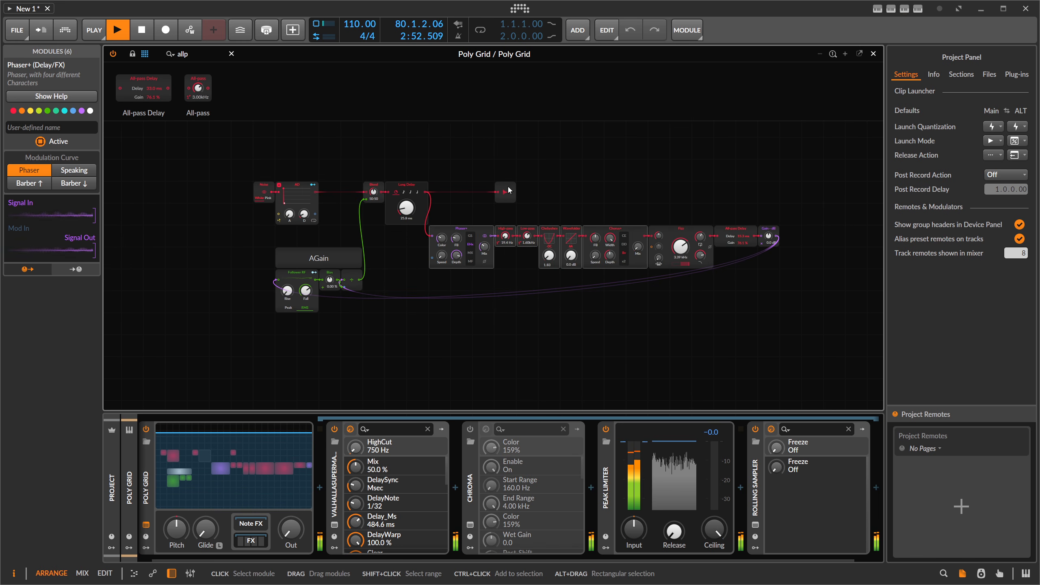
{"action": "left_click", "coordinate": [873, 54]}
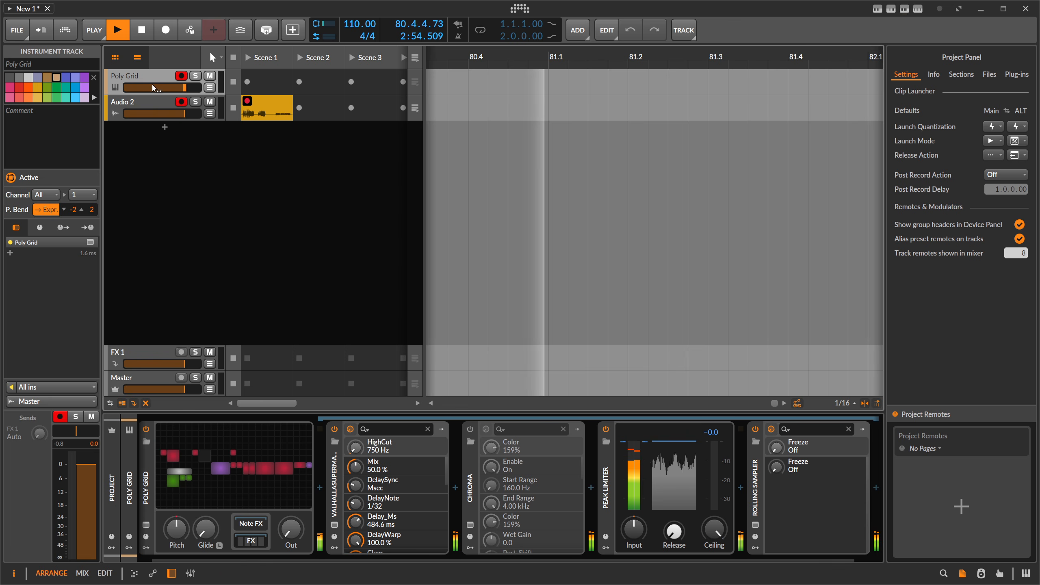
{"action": "left_click", "coordinate": [231, 113]}
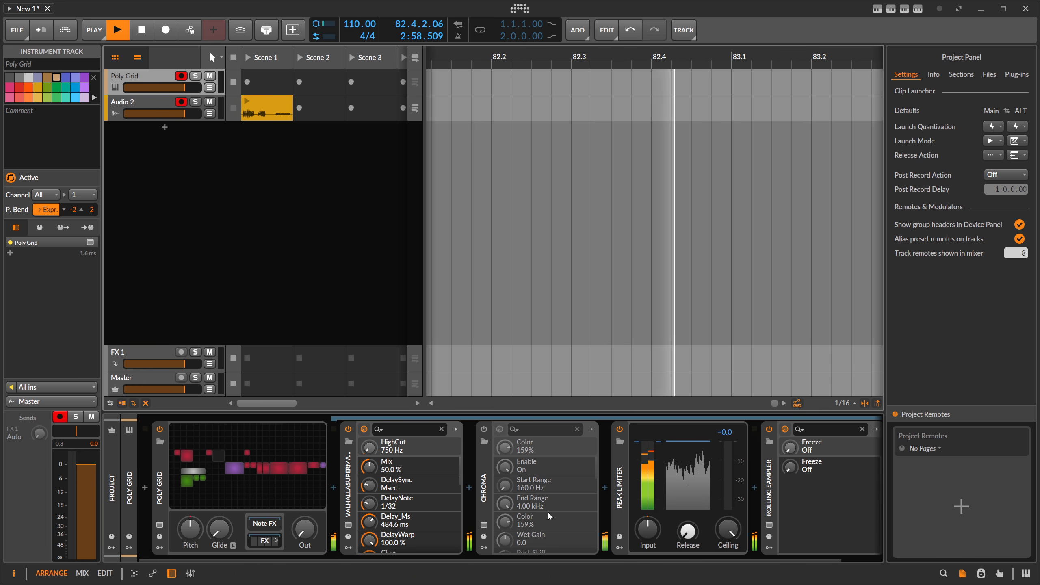
Delete the Rolling Sampler from the device chain and disarm recording on the Poly Grid and Audio 2 tracks.
{"action": "left_click", "coordinate": [769, 525]}
{"action": "left_click", "coordinate": [767, 486]}
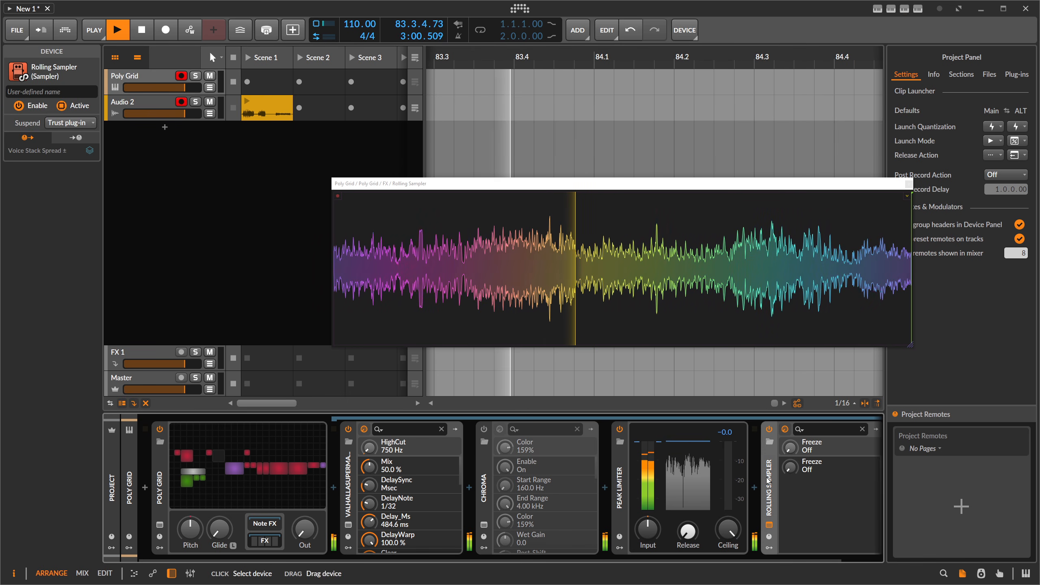
{"action": "key", "text": "Delete"}
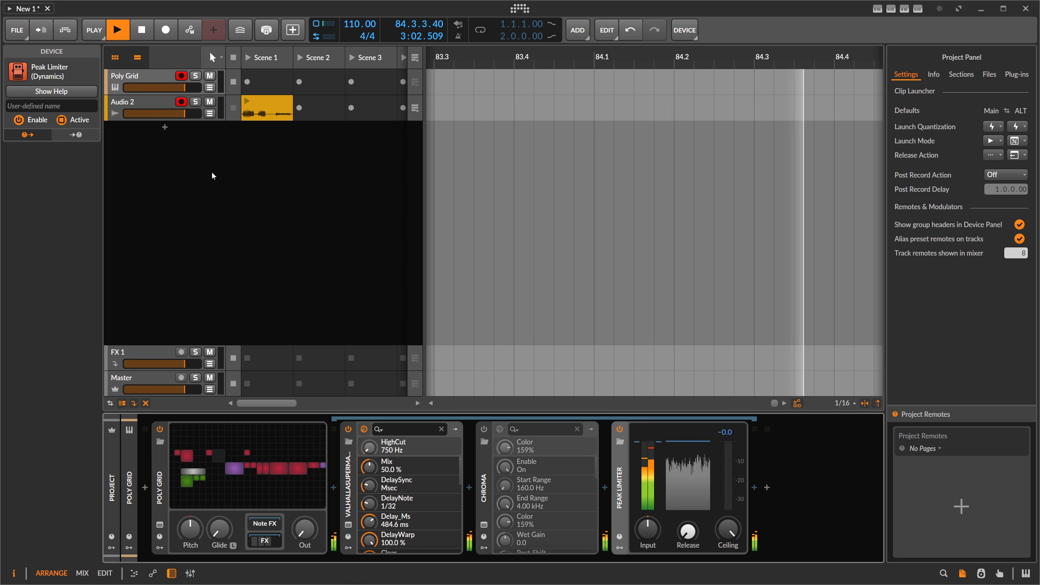
{"action": "left_click", "coordinate": [185, 80]}
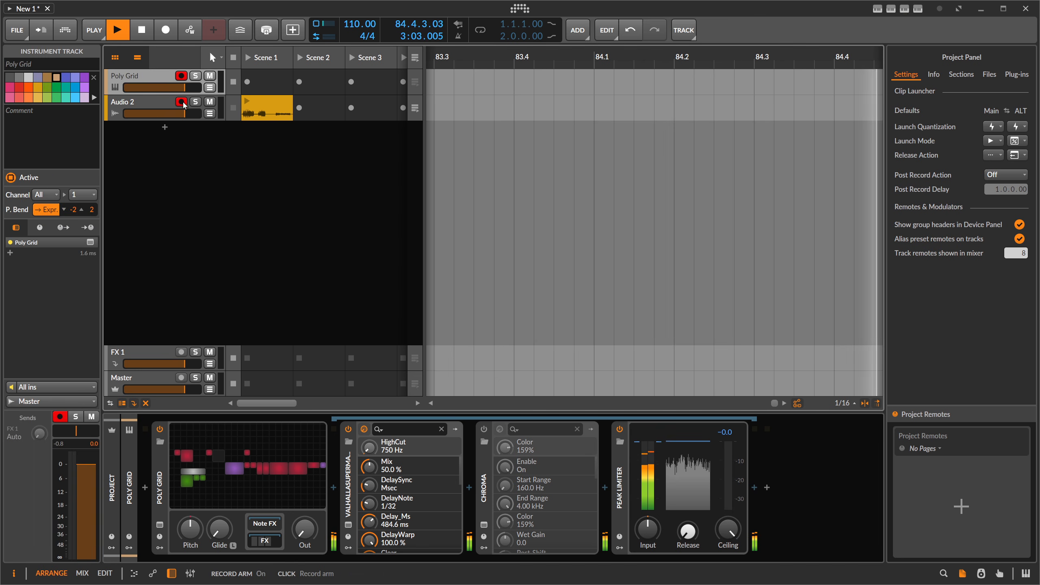
Add an instrument track loaded with the Feedback-System-A preset, found by searching all content for "feed".
{"action": "left_click", "coordinate": [165, 128]}
{"action": "type", "text": "feed"}
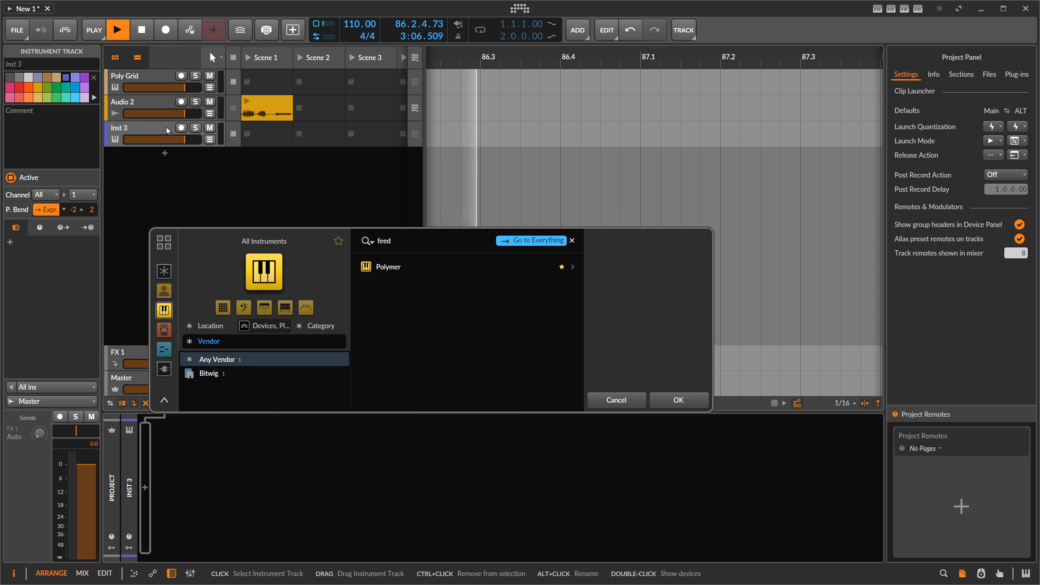
{"action": "left_click", "coordinate": [164, 271]}
{"action": "type", "text": "f"}
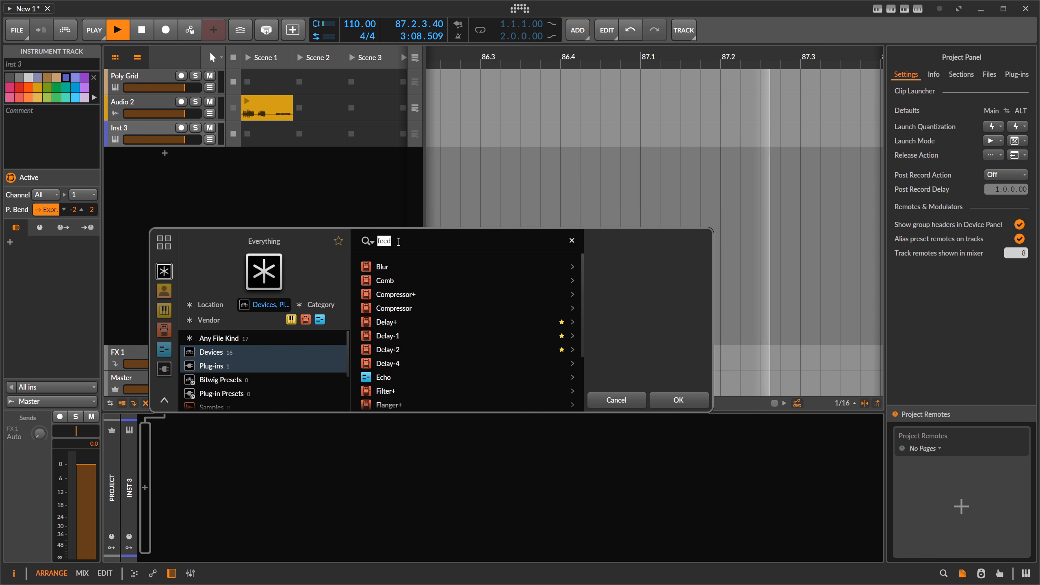
{"action": "type", "text": "eed"}
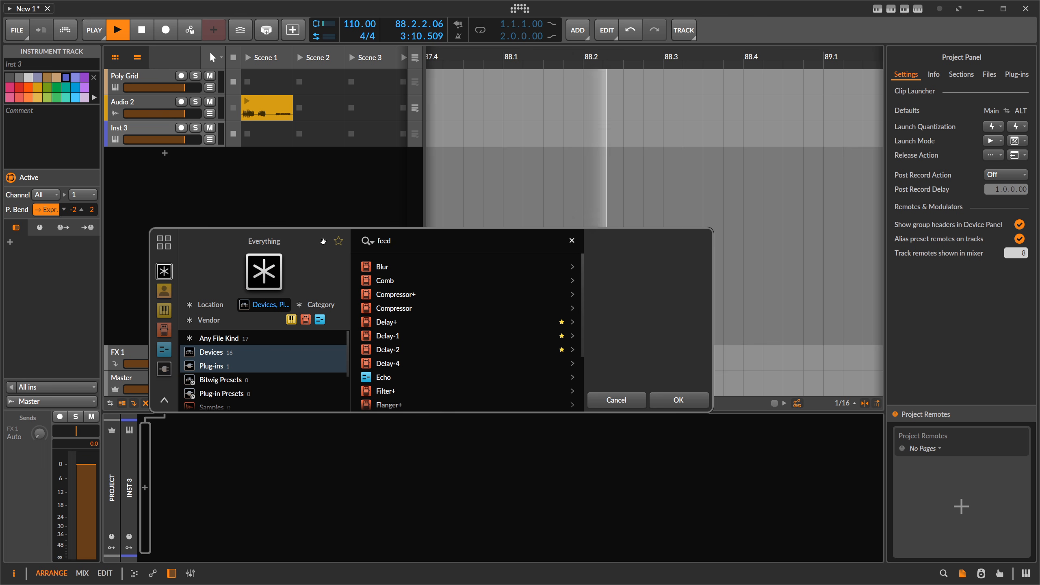
{"action": "left_click", "coordinate": [165, 273]}
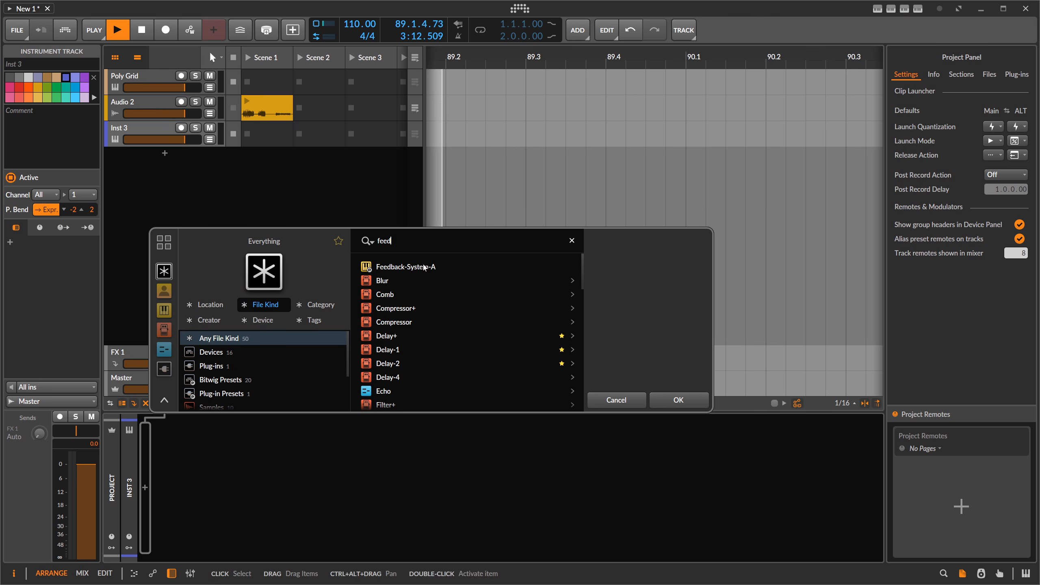
{"action": "key", "text": "Return"}
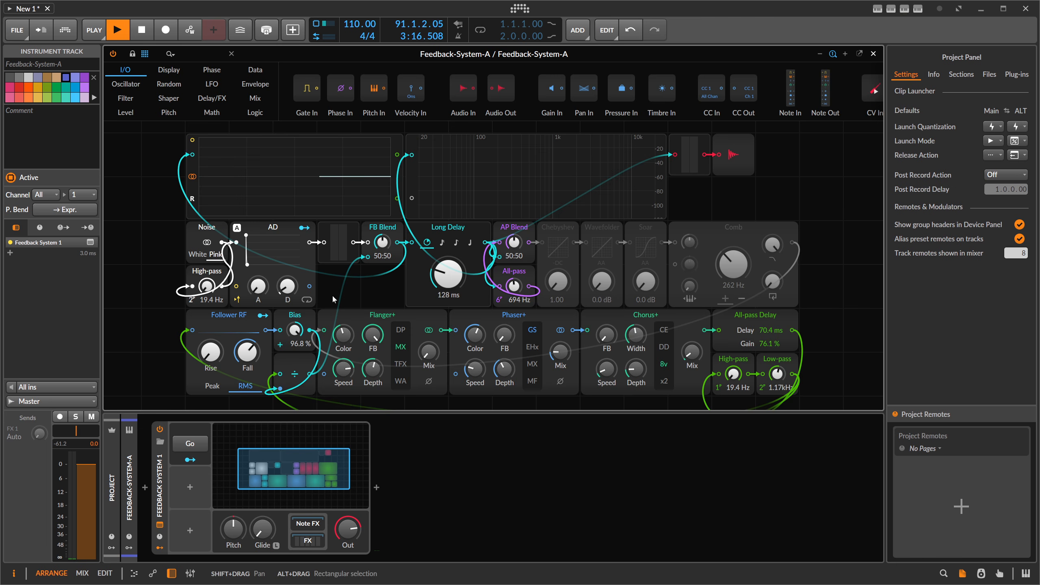
Inspect the Feedback-System-A patch and its inactive Comb module's options without changing them, and close the patch editor.
{"action": "left_click", "coordinate": [601, 234]}
{"action": "left_click", "coordinate": [726, 242]}
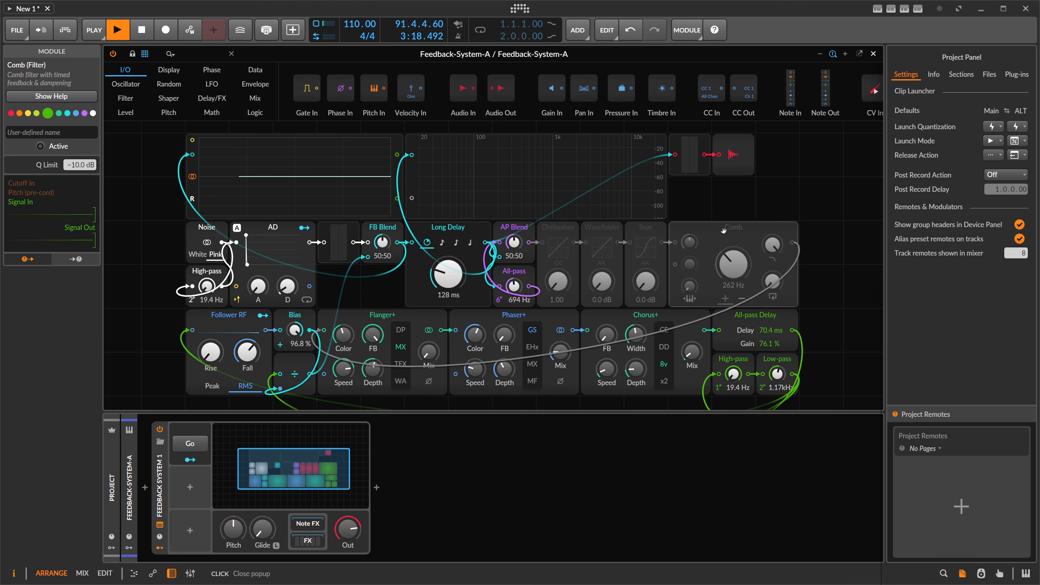
{"action": "right_click", "coordinate": [727, 242]}
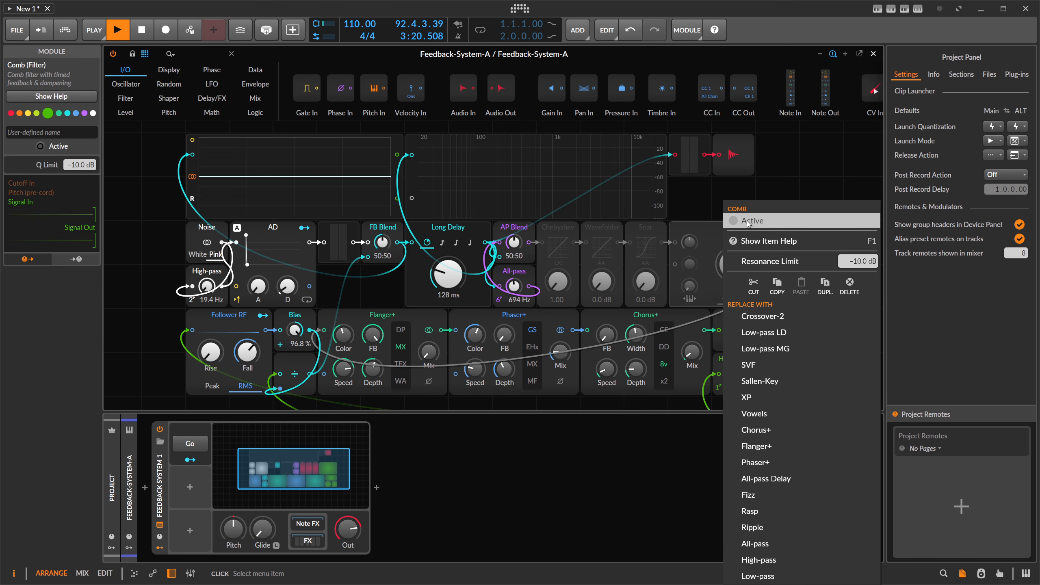
{"action": "left_click", "coordinate": [705, 233]}
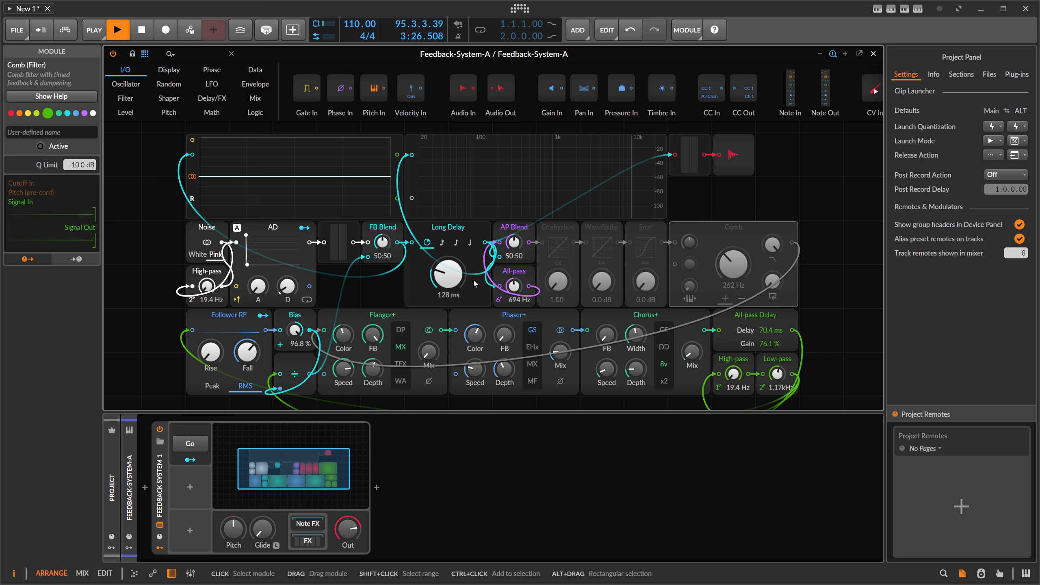
{"action": "left_click", "coordinate": [873, 53]}
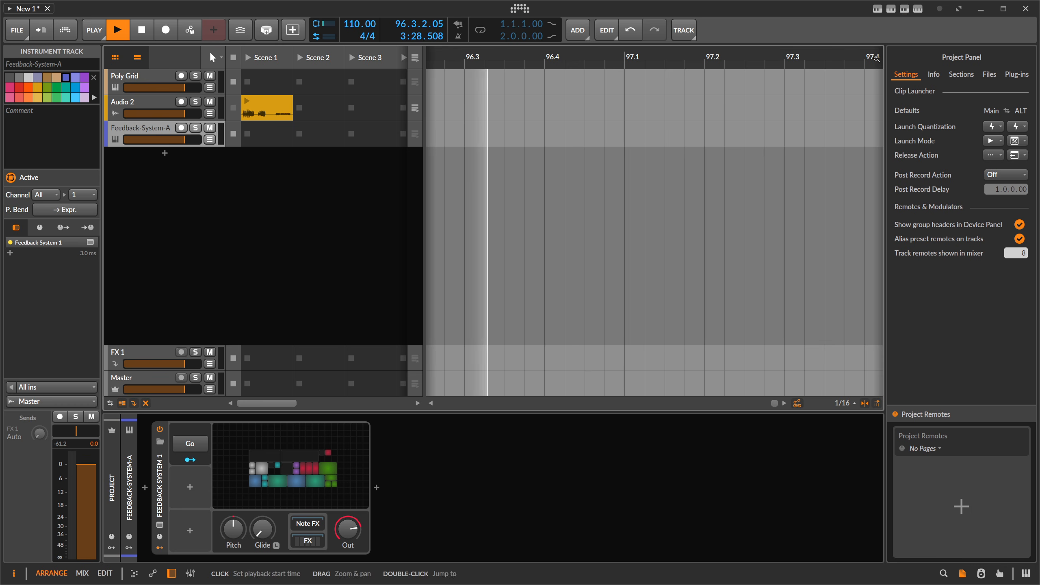
Stop playback and check the sample rate in the audio settings.
{"action": "left_click", "coordinate": [141, 30]}
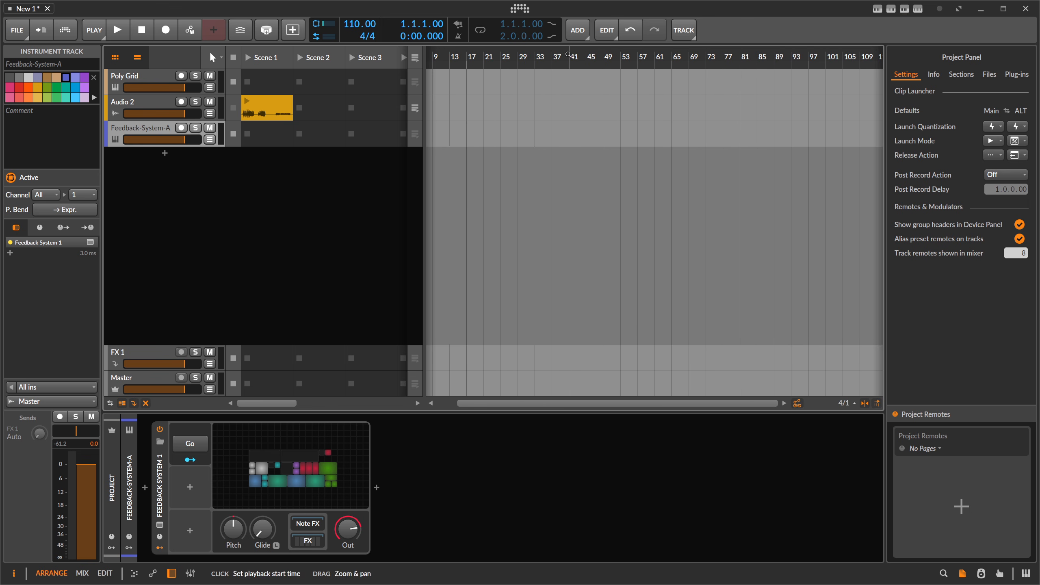
{"action": "left_click", "coordinate": [72, 31]}
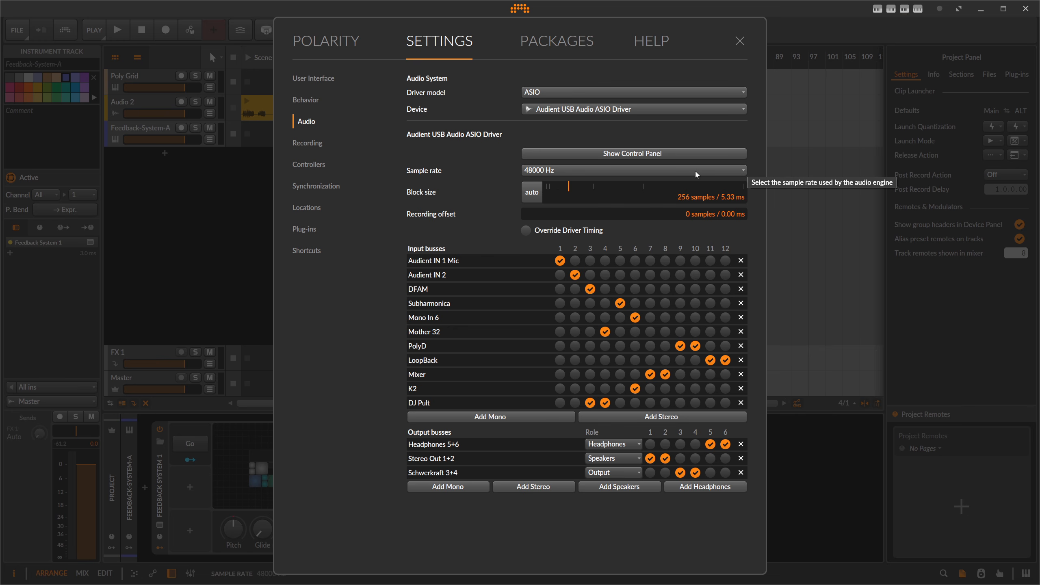
{"action": "left_click", "coordinate": [739, 41]}
Select the Poly Grid track, bring its device output back up, and open its patch for editing.
{"action": "key", "text": "Up"}
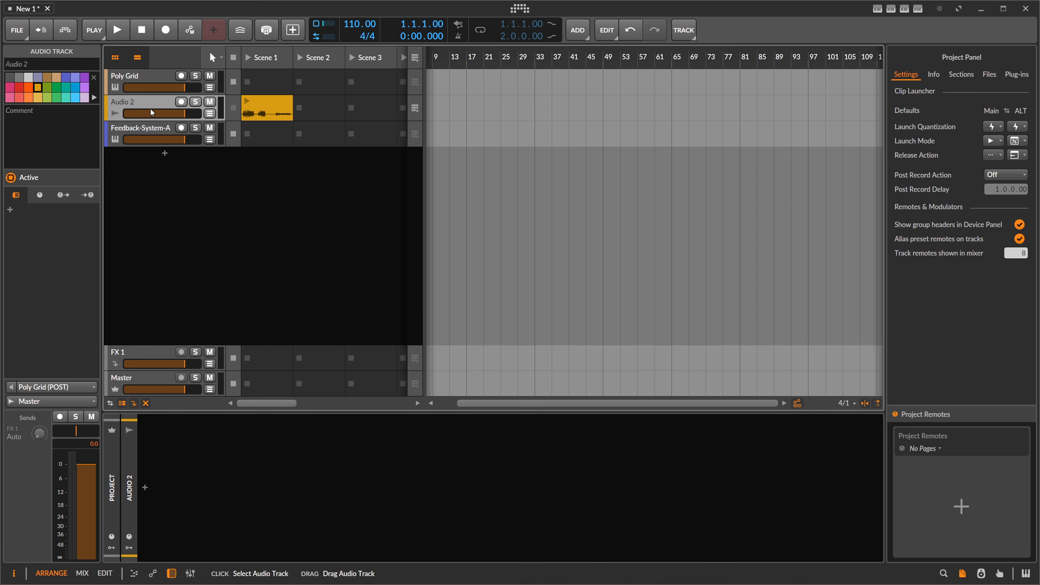
{"action": "key", "text": "Up"}
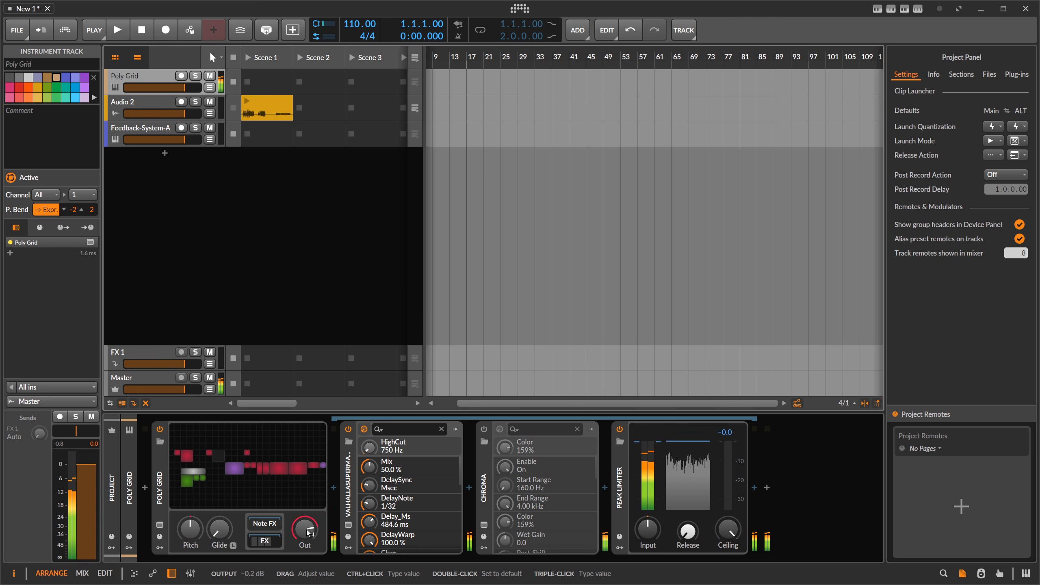
{"action": "left_click_drag", "start_coordinate": [308, 531], "coordinate": [308, 539]}
{"action": "left_click", "coordinate": [287, 482]}
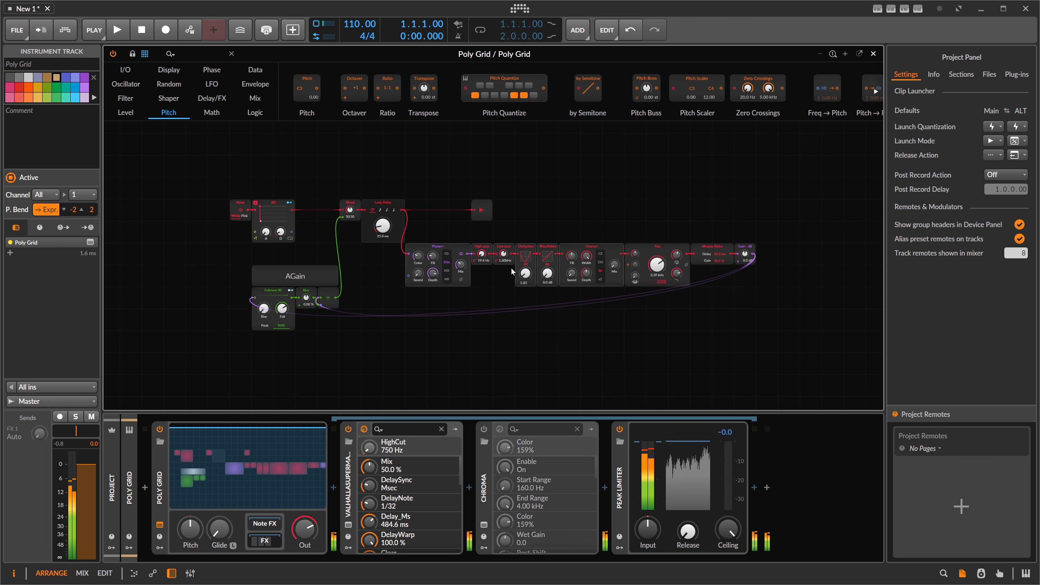
Raise Fizz's main cutoff to 7.60 kHz and set its feedback gain to about 31.7 %.
{"action": "scroll", "coordinate": [421, 328], "scroll_direction": "up", "scroll_amount": 2}
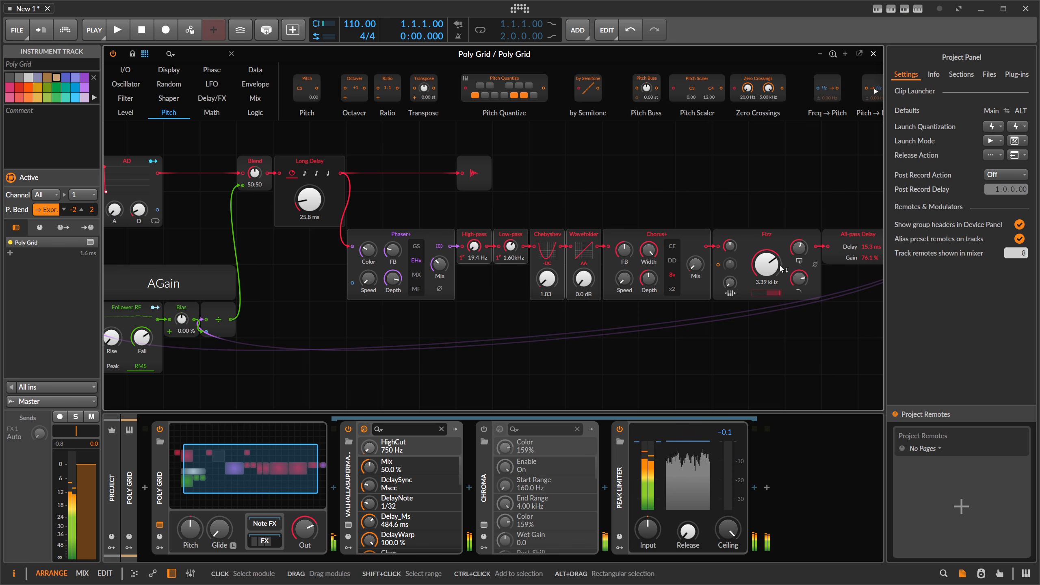
{"action": "left_click_drag", "start_coordinate": [754, 275], "coordinate": [750, 267]}
{"action": "left_click_drag", "start_coordinate": [440, 264], "coordinate": [439, 263]}
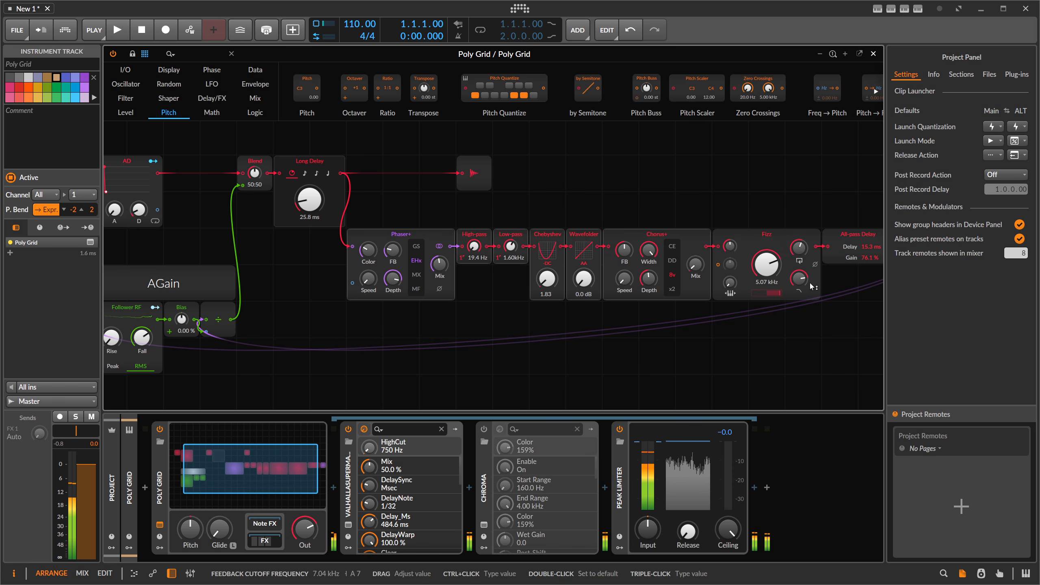
{"action": "left_click", "coordinate": [775, 270]}
{"action": "left_click_drag", "start_coordinate": [775, 269], "coordinate": [799, 252]}
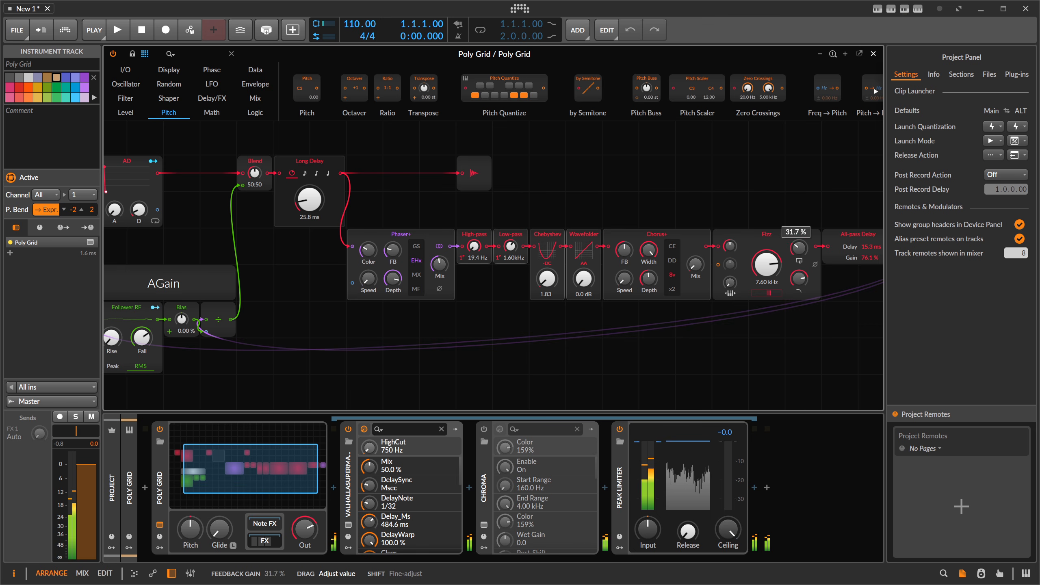
Raise the Chebyshev amount to 3.17 and, after sweeping the Low-pass down to 740 Hz, open it to 18.1 kHz.
{"action": "left_click_drag", "start_coordinate": [549, 281], "coordinate": [548, 278]}
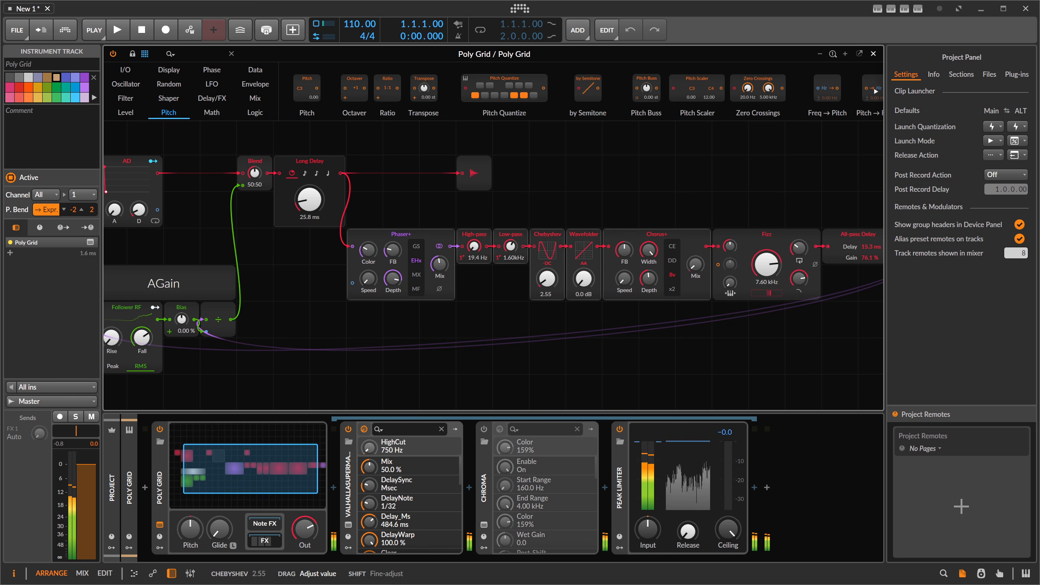
{"action": "left_click_drag", "start_coordinate": [510, 245], "coordinate": [510, 247]}
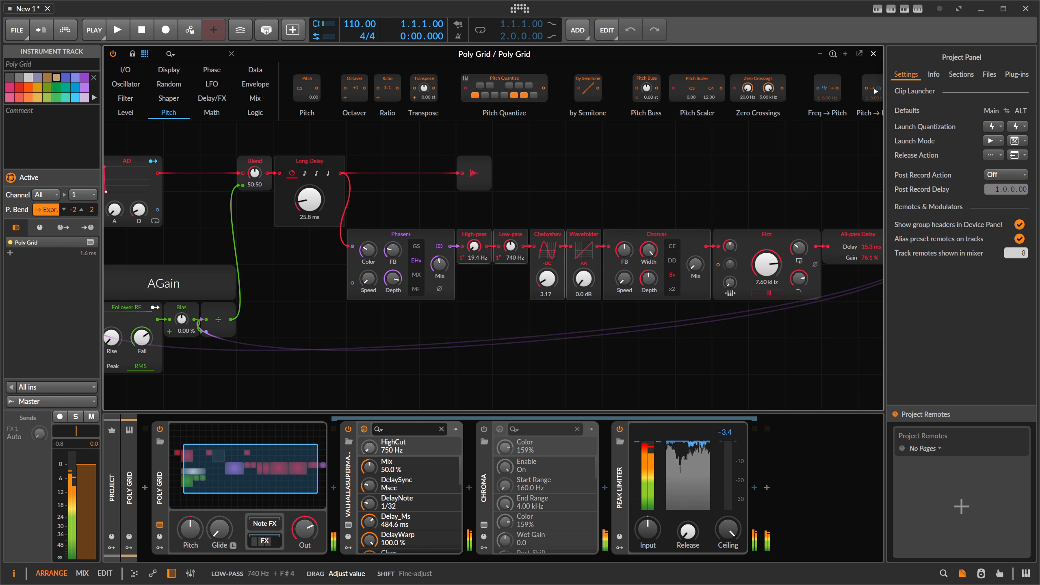
{"action": "left_click_drag", "start_coordinate": [510, 247], "coordinate": [510, 241]}
Set the Long Delay time to 49.8 ms and the Chebyshev amount to 4.10.
{"action": "left_click_drag", "start_coordinate": [320, 209], "coordinate": [320, 208]}
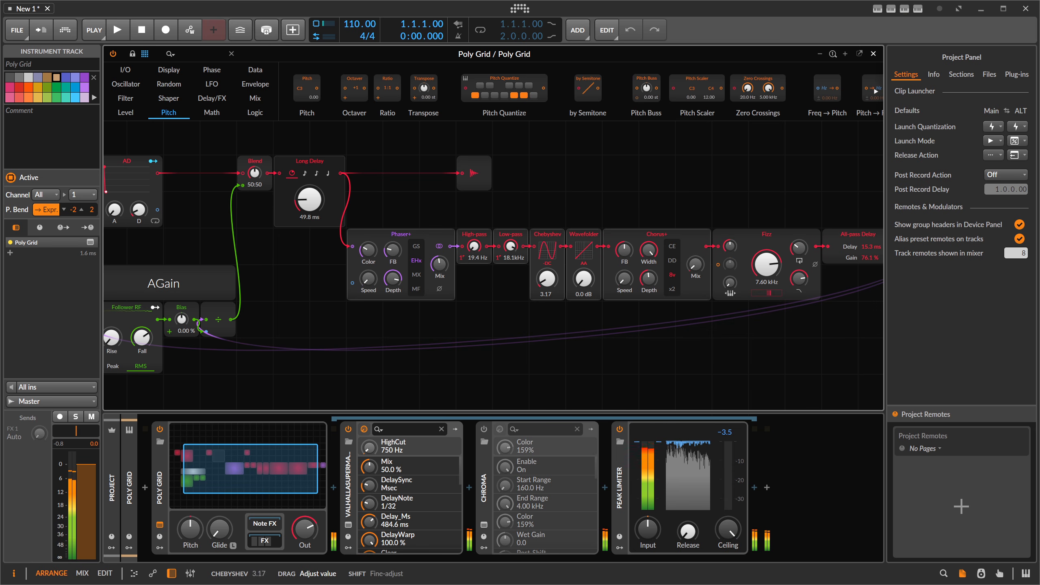
{"action": "left_click_drag", "start_coordinate": [548, 278], "coordinate": [547, 277]}
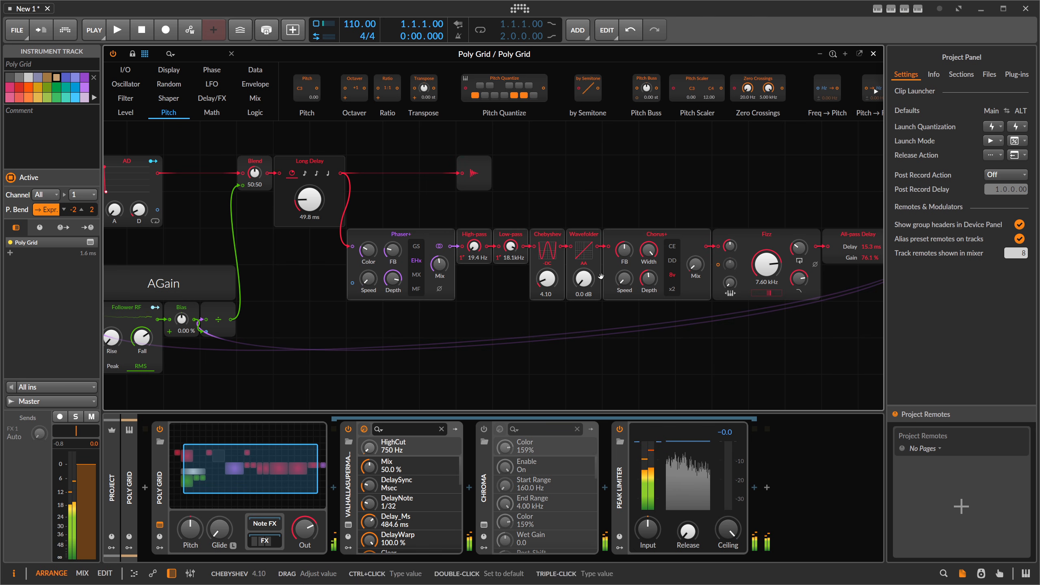
Adjust Fizz's feedback cutoff and feedback gain, and raise the Chorus+ mix to about halfway.
{"action": "left_click_drag", "start_coordinate": [798, 278], "coordinate": [798, 284]}
{"action": "left_click_drag", "start_coordinate": [799, 248], "coordinate": [766, 276]}
{"action": "left_click_drag", "start_coordinate": [695, 265], "coordinate": [695, 258]}
{"action": "left_click_drag", "start_coordinate": [695, 264], "coordinate": [695, 246]}
{"action": "left_click_drag", "start_coordinate": [798, 248], "coordinate": [766, 240]}
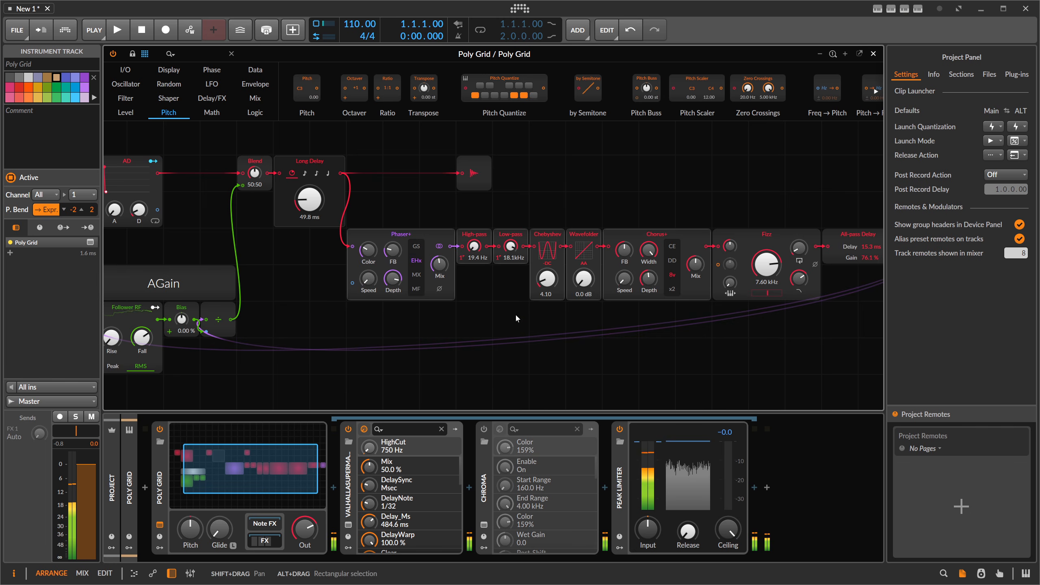
Turn the Poly Grid device output all the way down to −∞ dB.
{"action": "scroll", "coordinate": [515, 315], "scroll_direction": "down", "scroll_amount": 1}
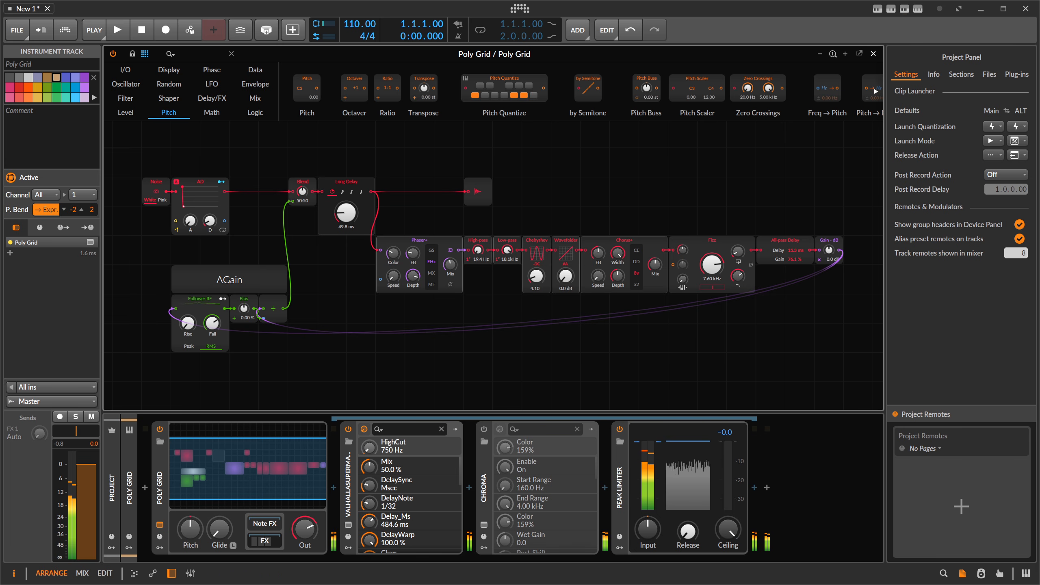
{"action": "left_click_drag", "start_coordinate": [307, 528], "coordinate": [307, 555]}
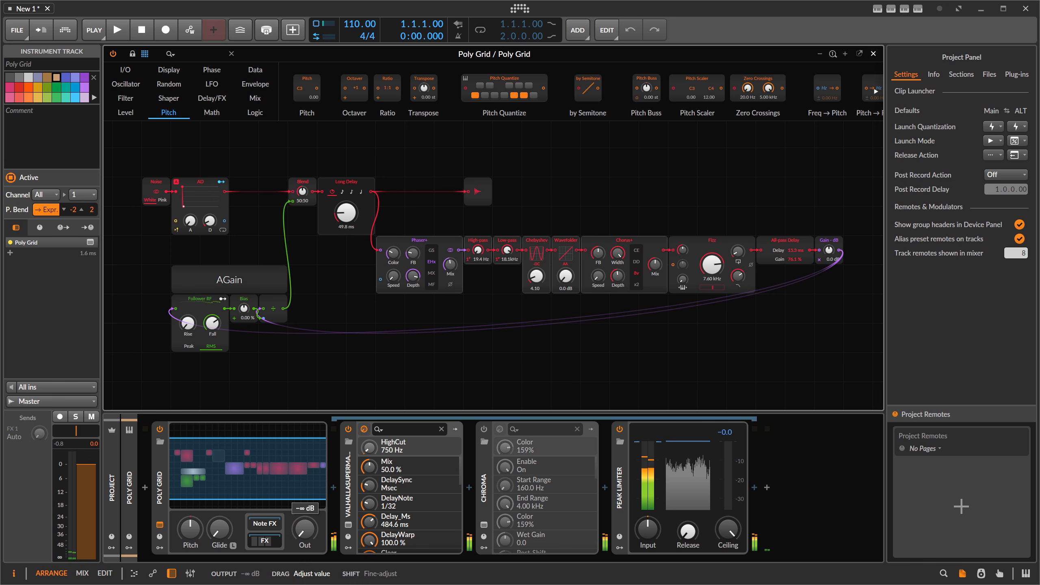